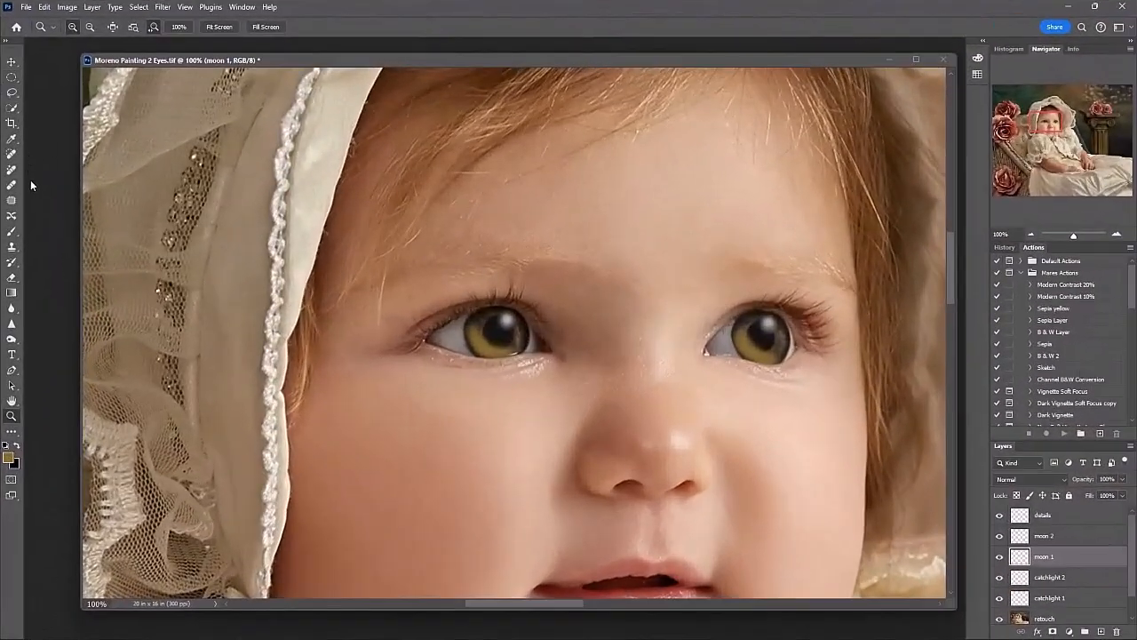
left_click(12, 277)
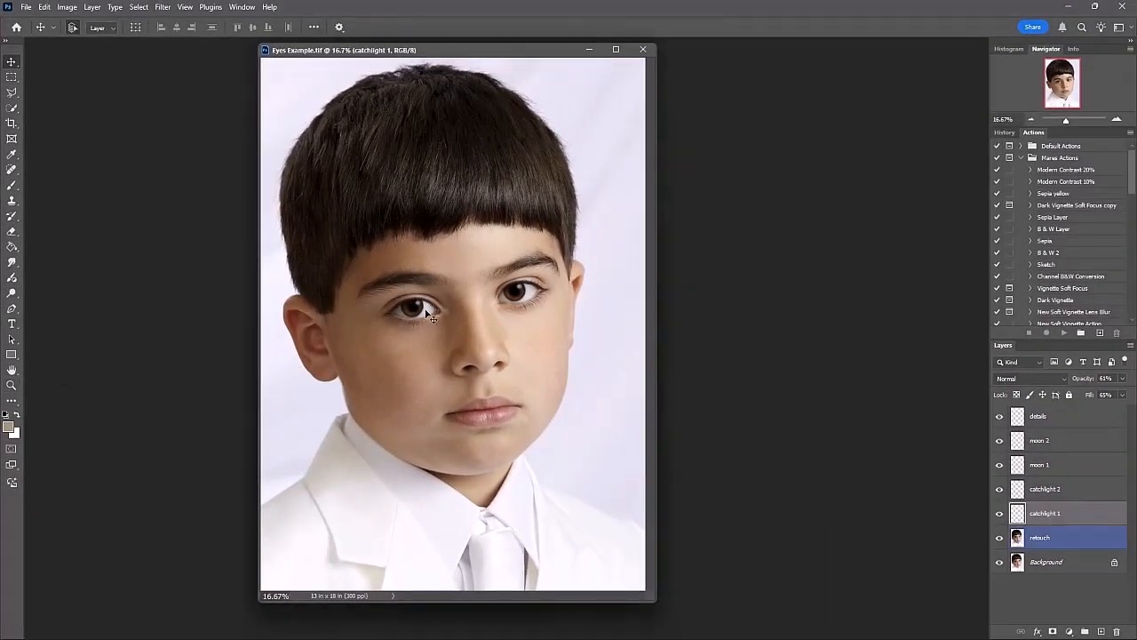
Make the moon 1 layer active for work on the boy's eyes at 50% magnification
left_click(12, 386)
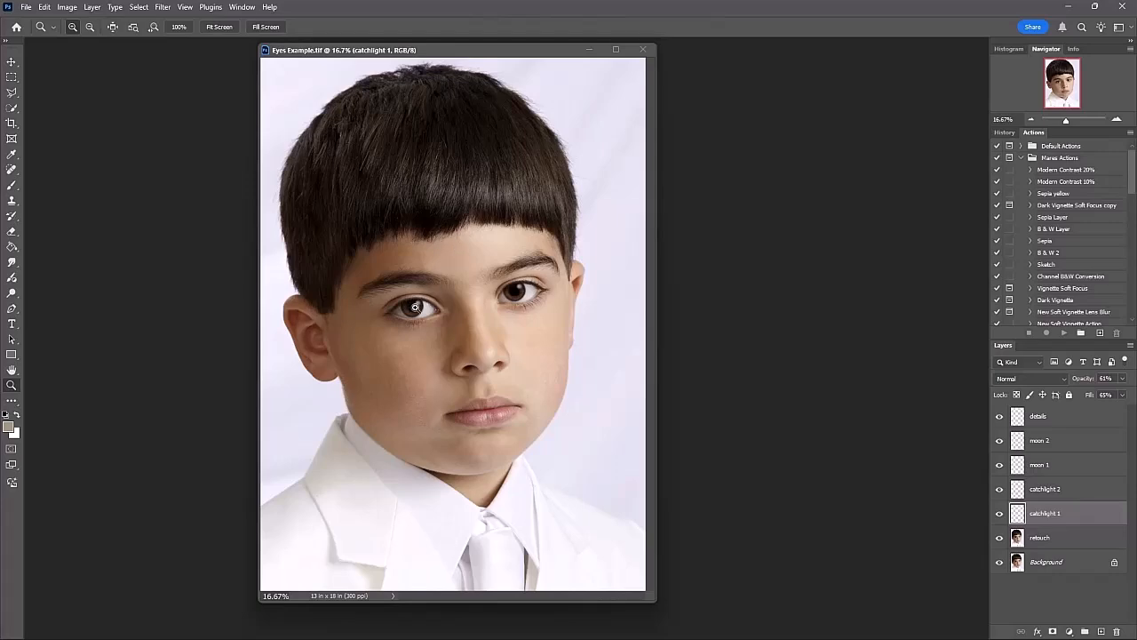
left_click_drag(415, 308, 490, 254)
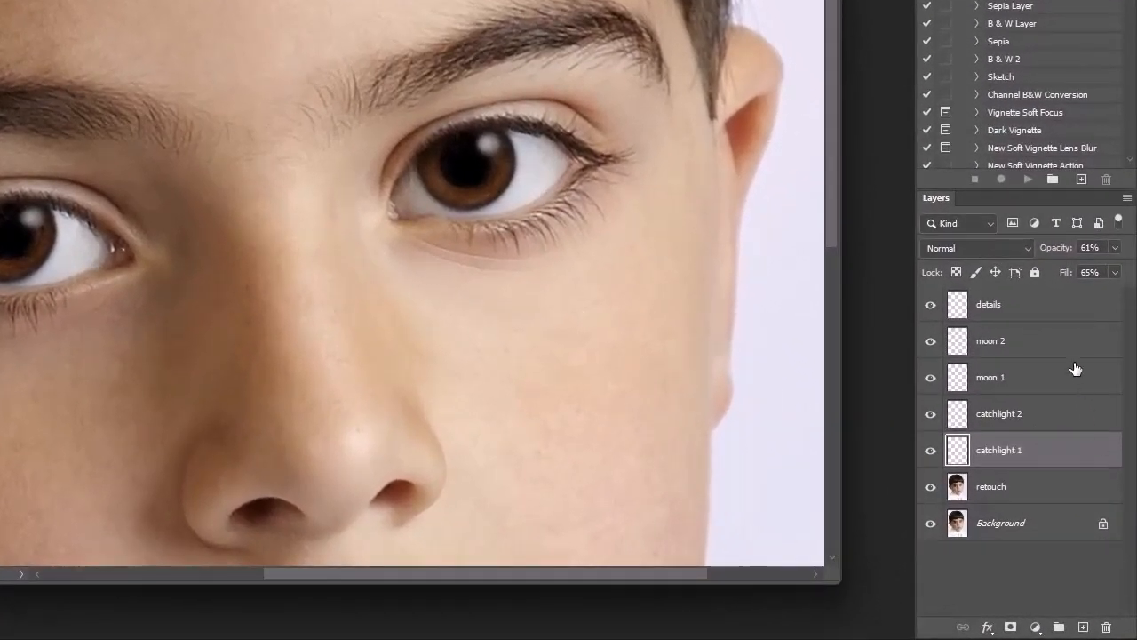
left_click(1076, 384)
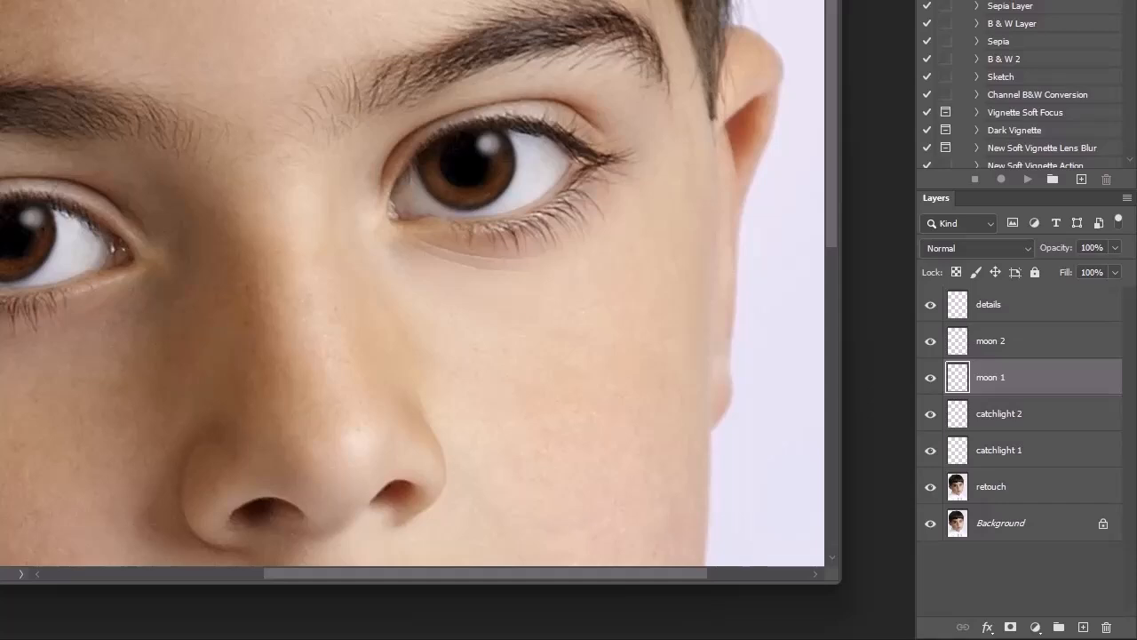
left_click_drag(432, 221, 513, 218)
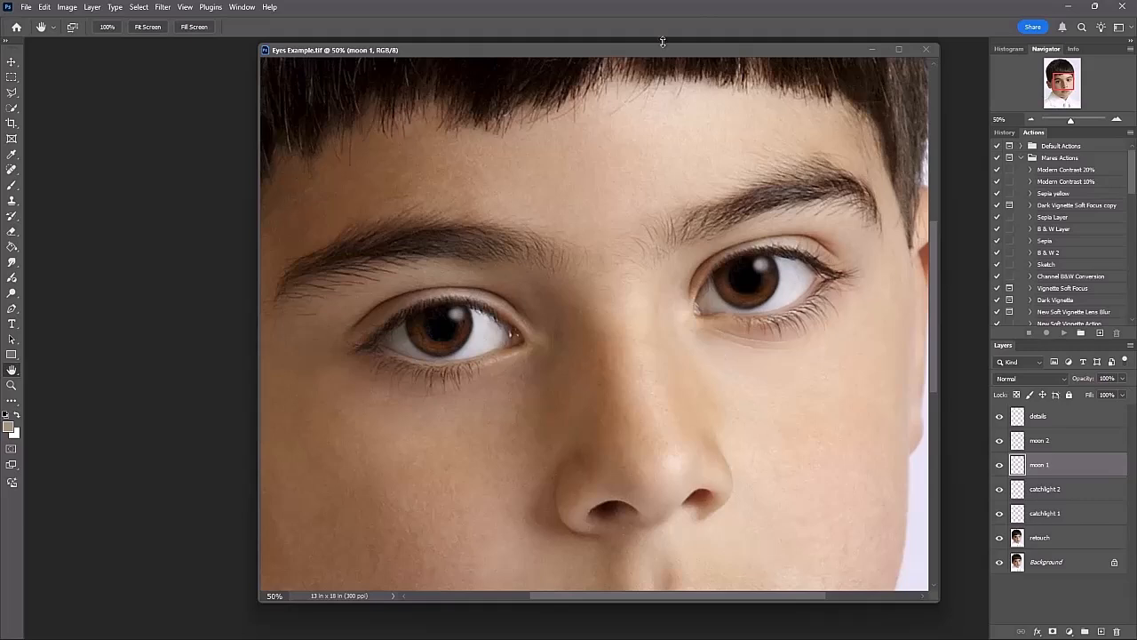
Move the Eyes Example.tif window aside and display the color swatches
left_click_drag(710, 44, 564, 54)
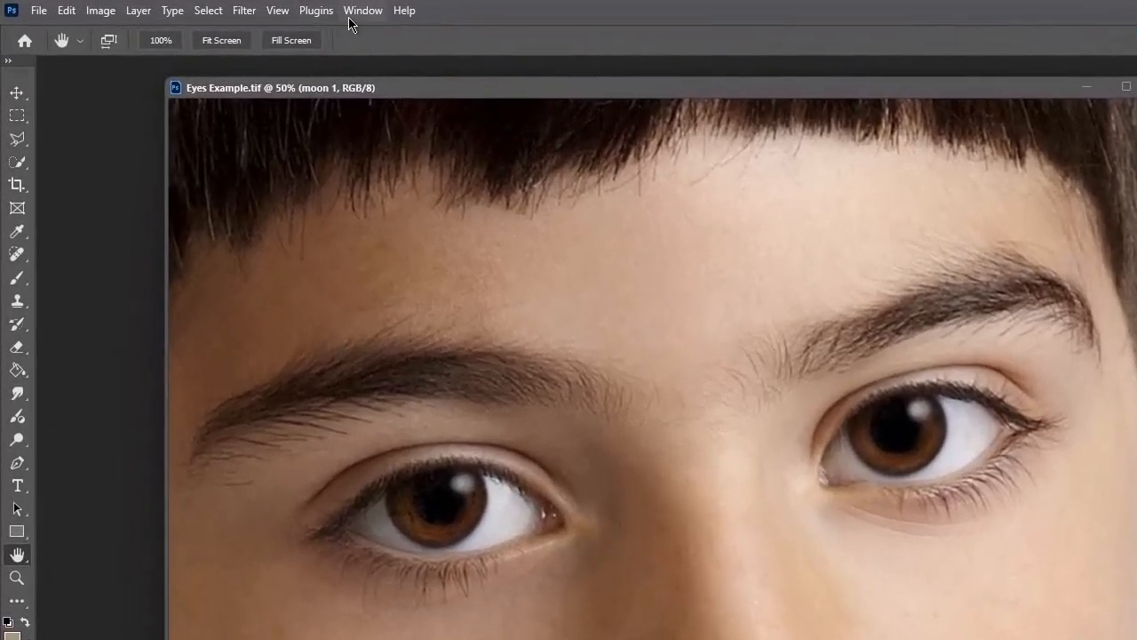
left_click(233, 11)
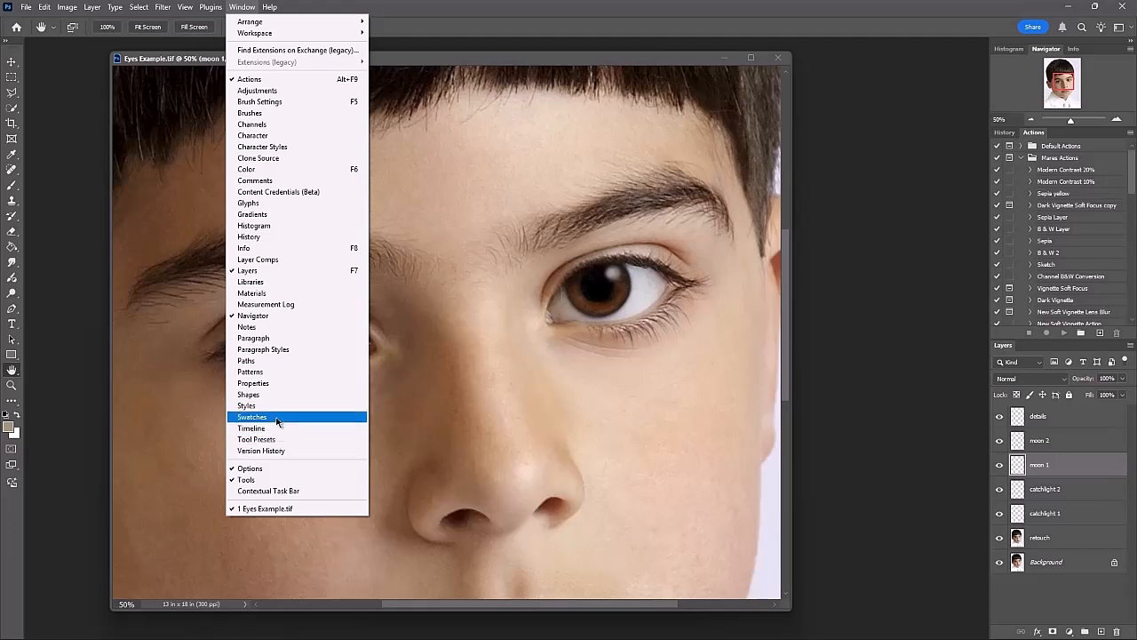
left_click(275, 417)
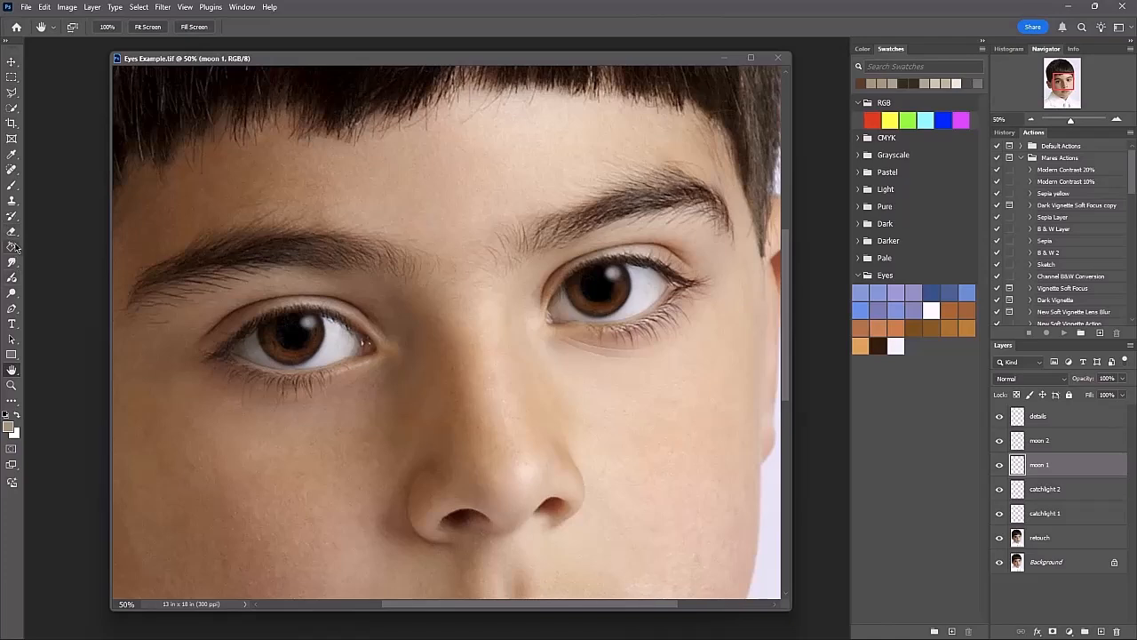
Sample brown iris tones below the pupils of both eyes for the foreground color, ending on 5e290b
left_click(10, 426)
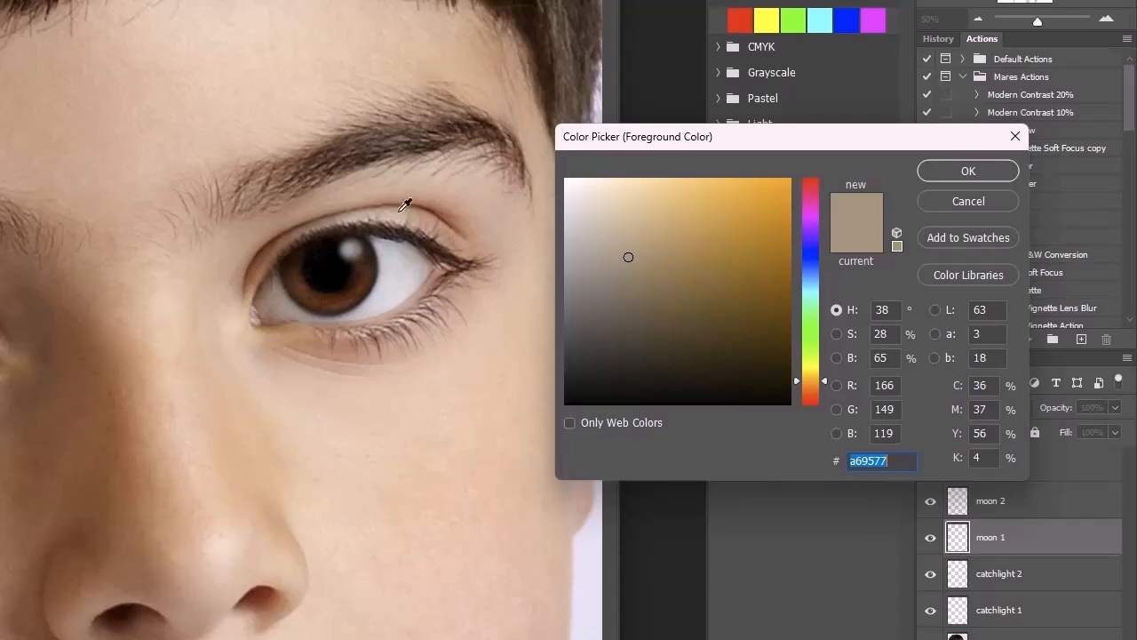
left_click(338, 301)
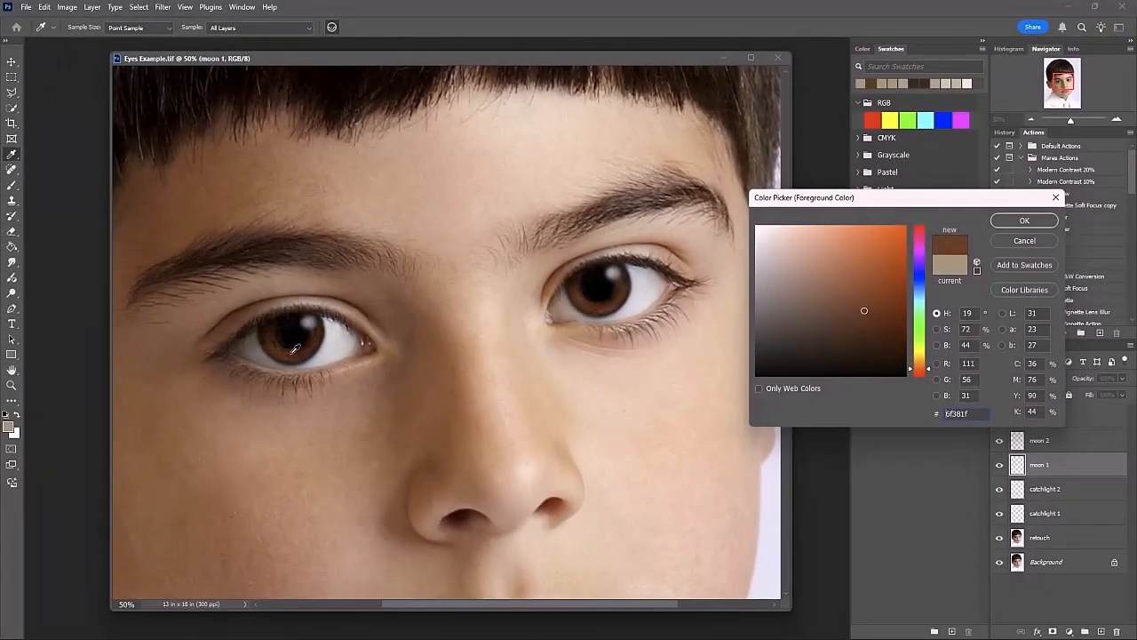
left_click(294, 349)
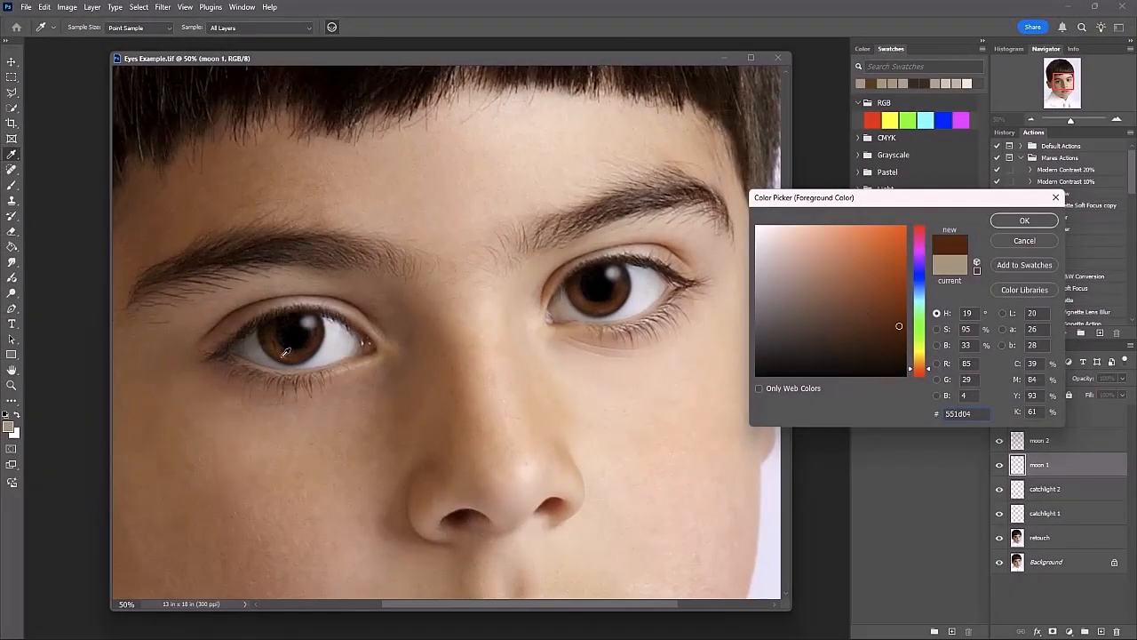
left_click(281, 347)
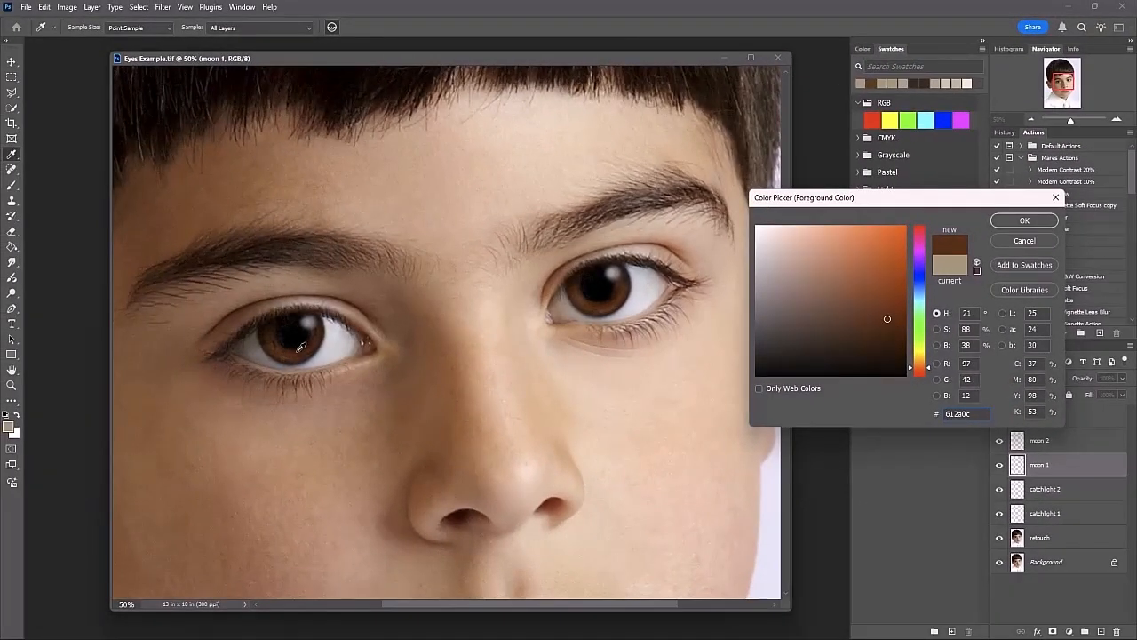
left_click(300, 350)
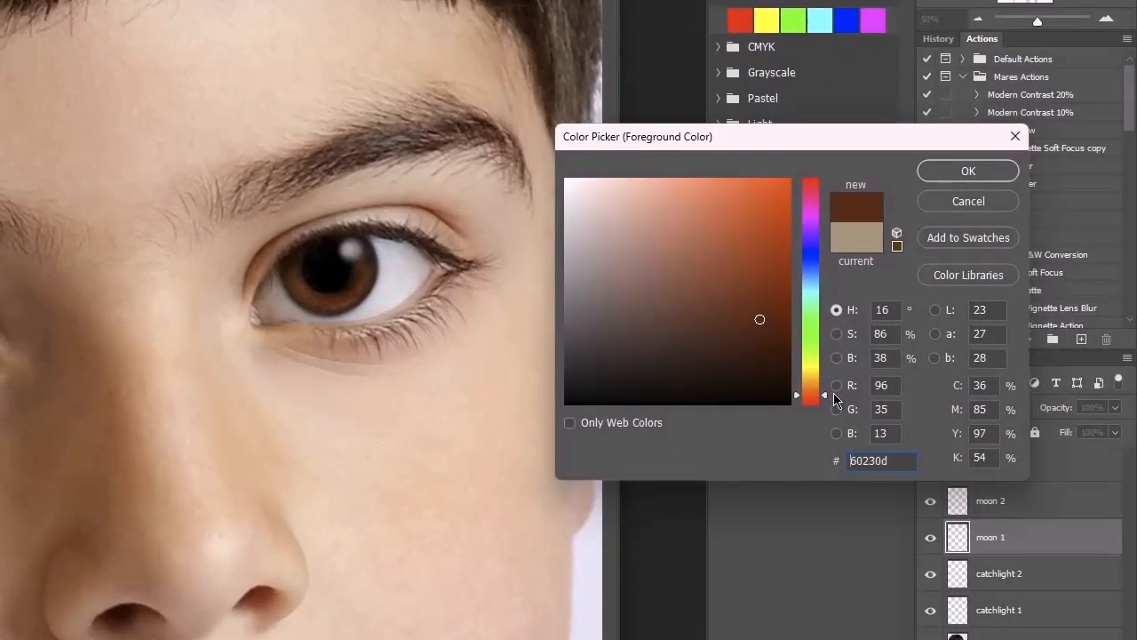
left_click(356, 295)
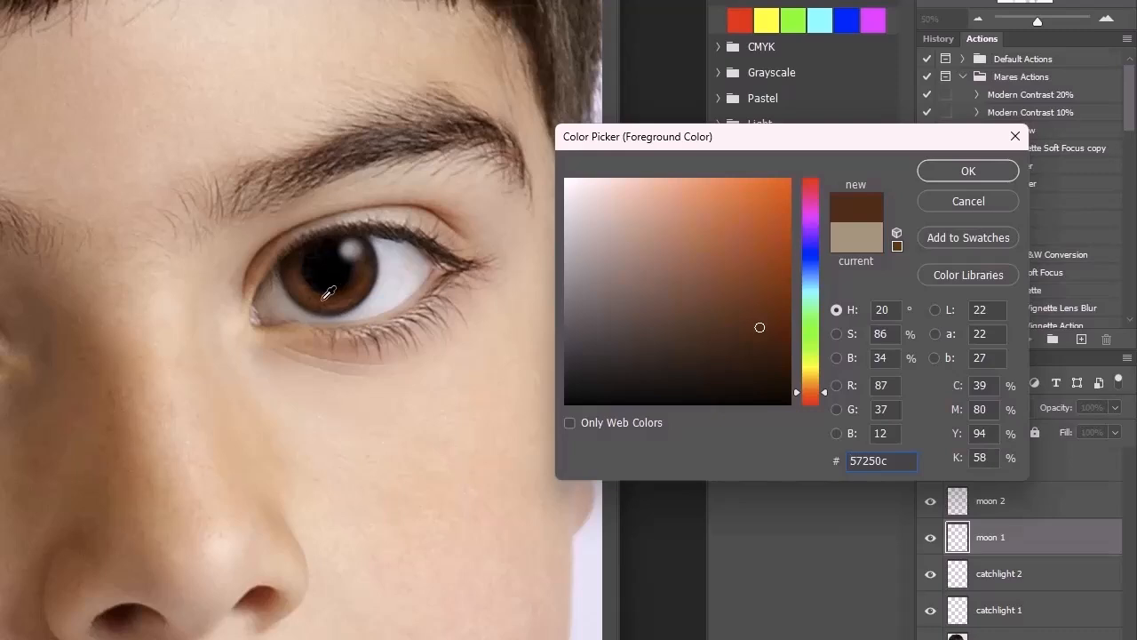
left_click(325, 297)
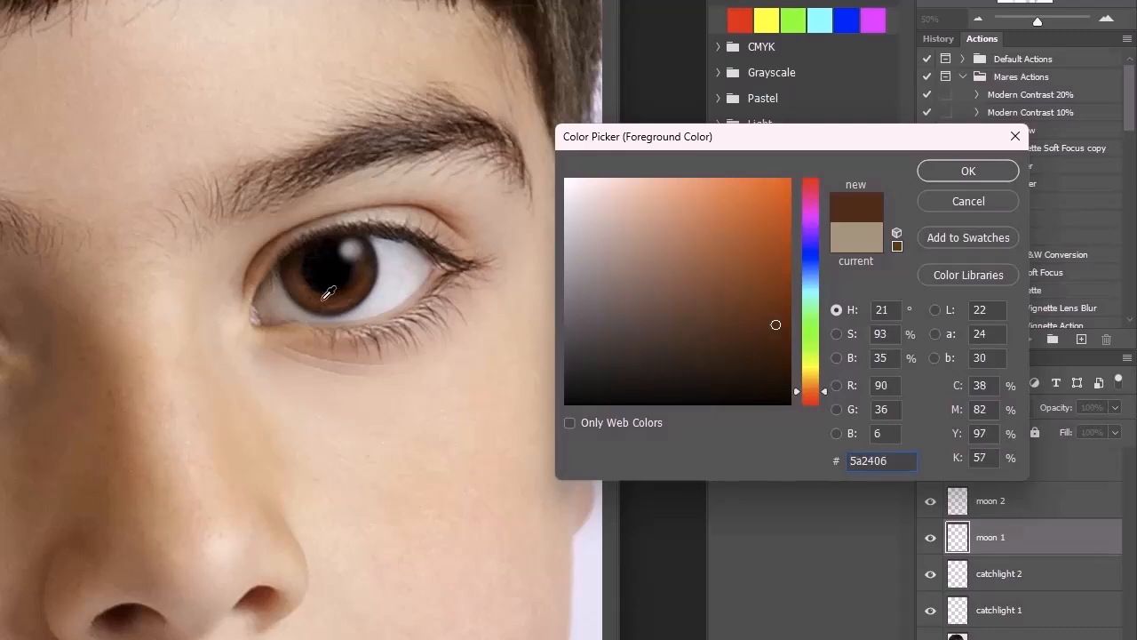
left_click(328, 293)
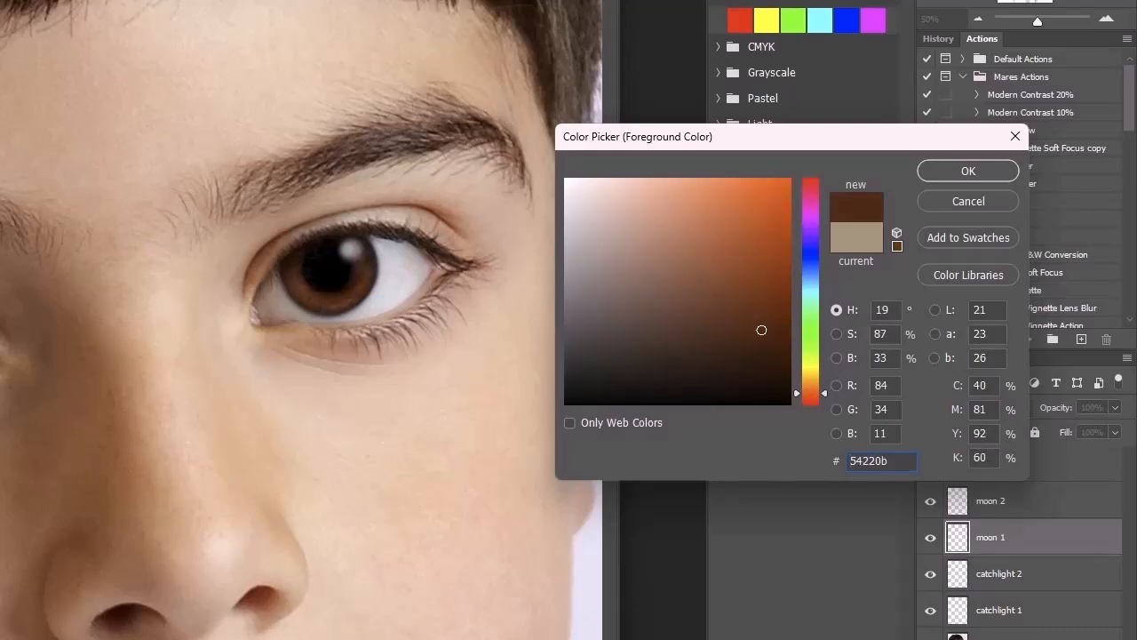
left_click(271, 347)
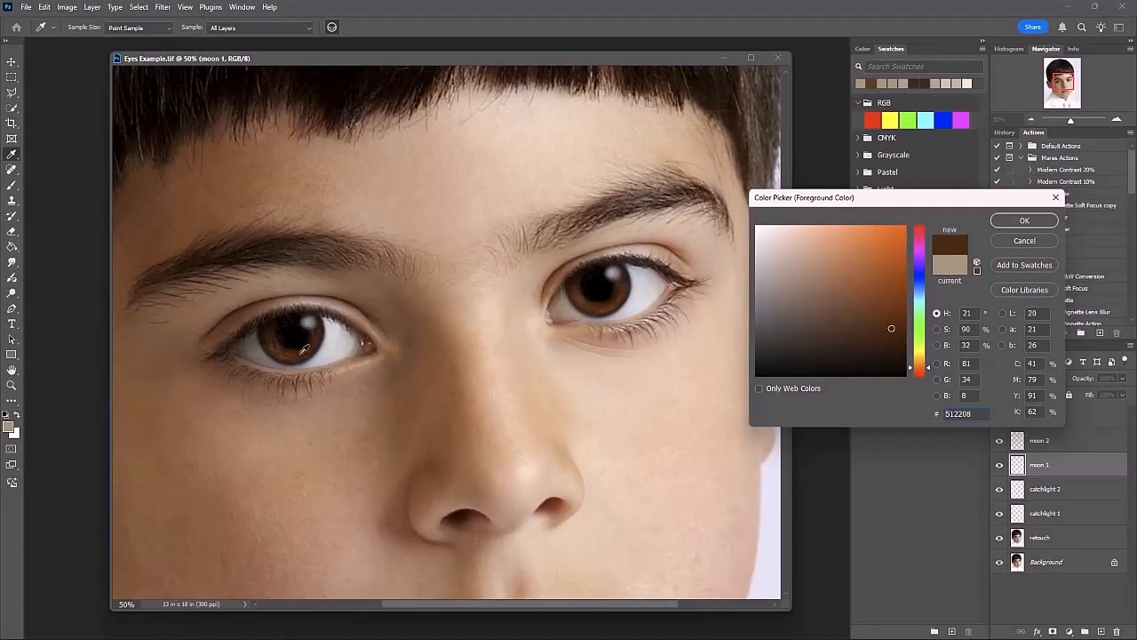
left_click(295, 350)
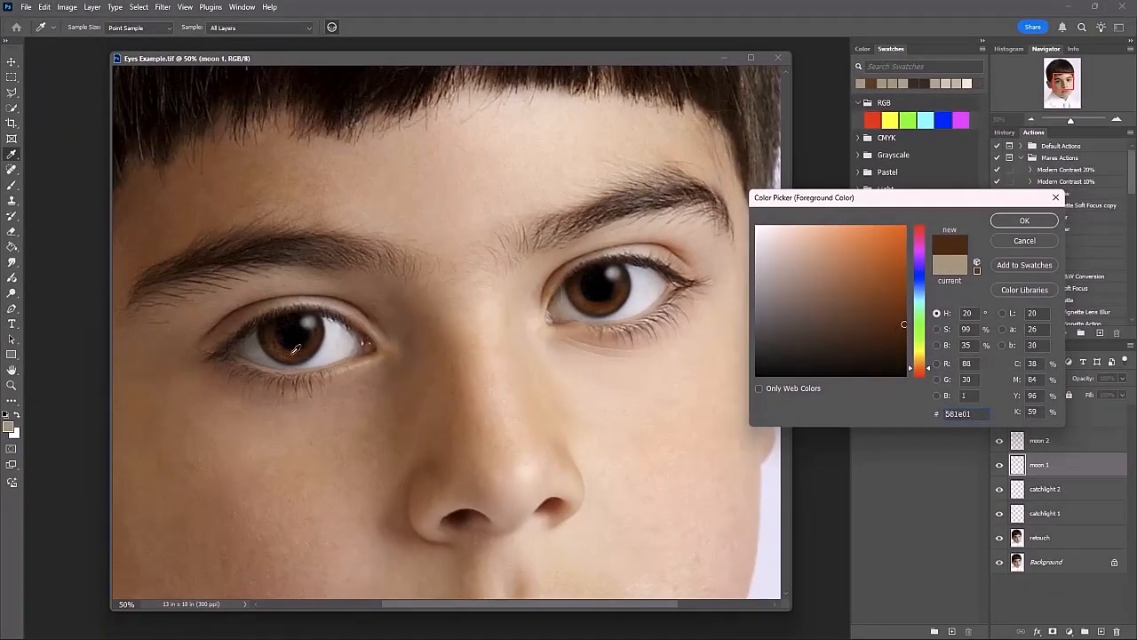
left_click(602, 301)
left_click(602, 304)
left_click(609, 305)
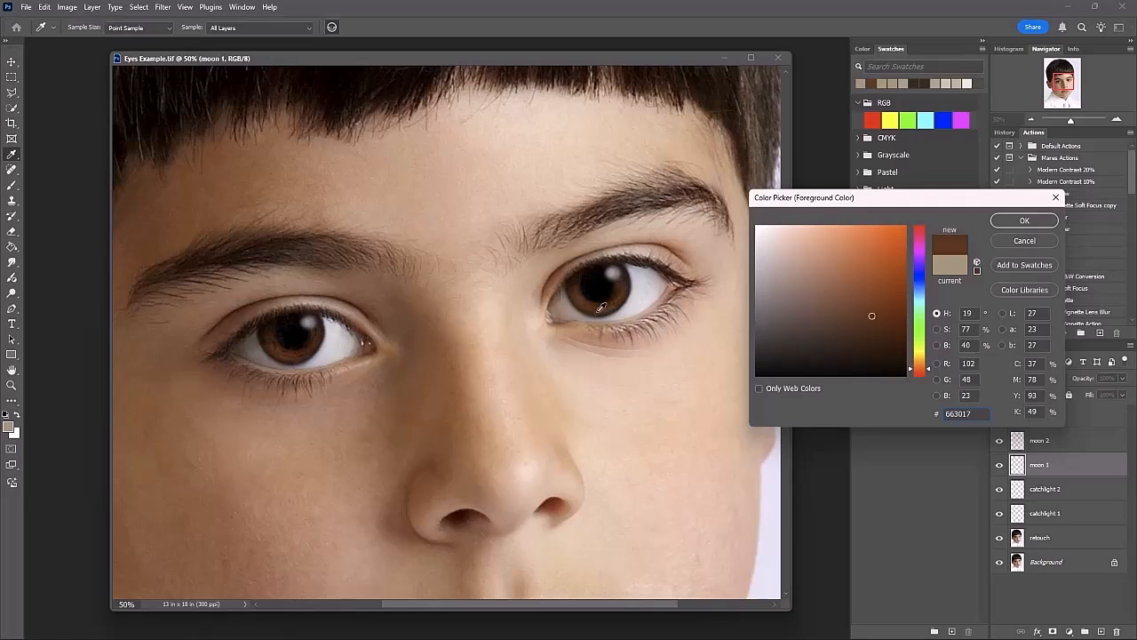
left_click(601, 308)
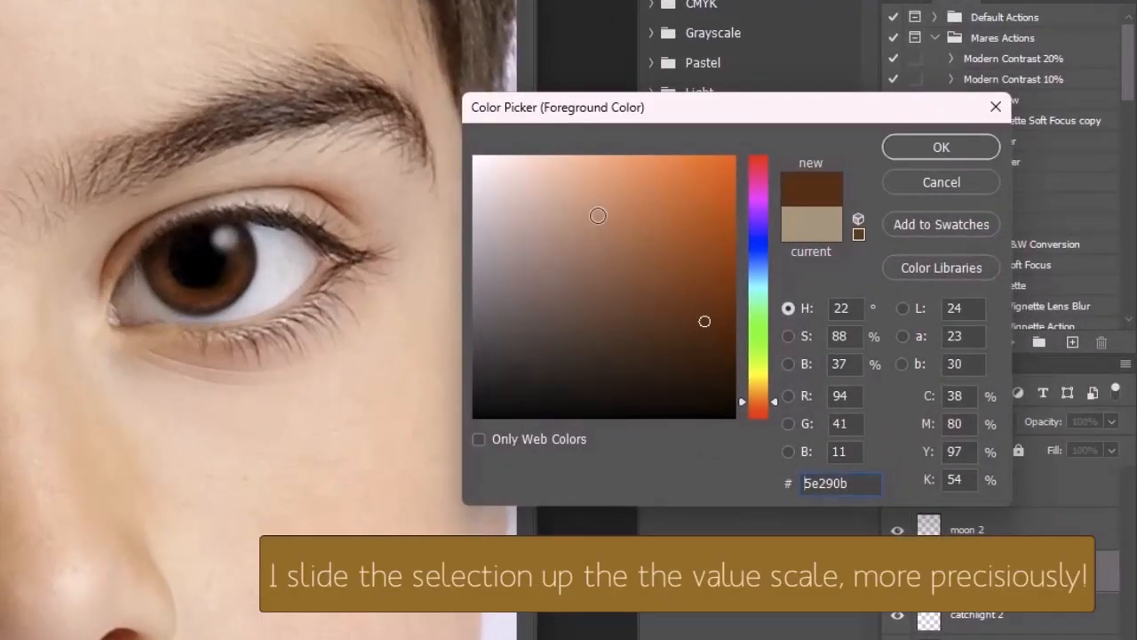
Lighten the sampled brown and shift its hue to 27°, accepting 9b6a43 as the foreground color
left_click(600, 241)
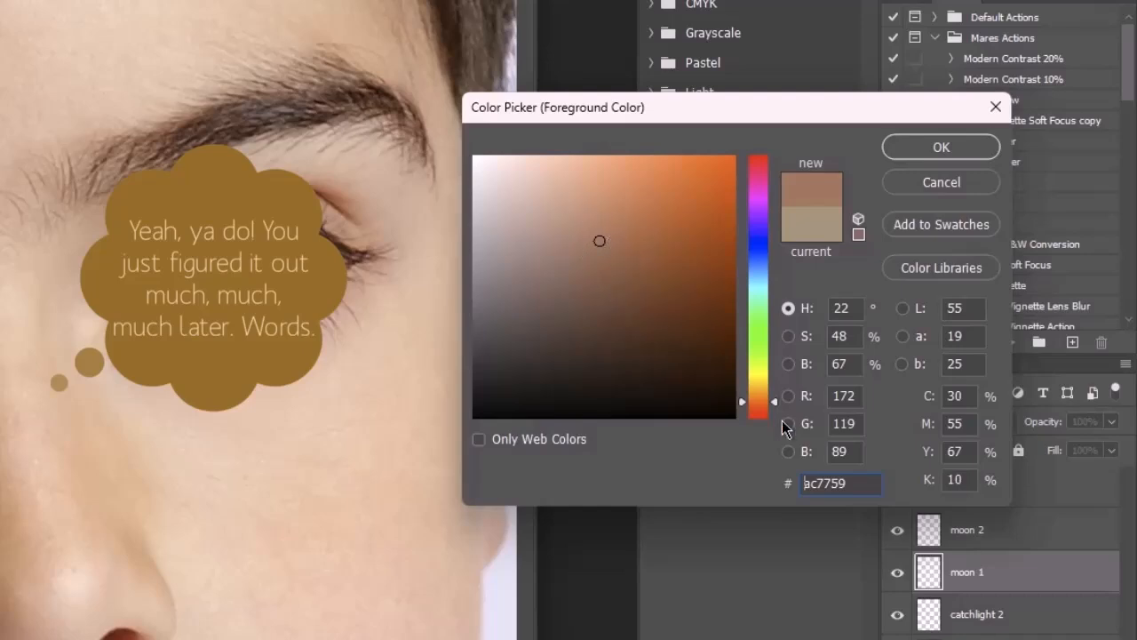
left_click(774, 401)
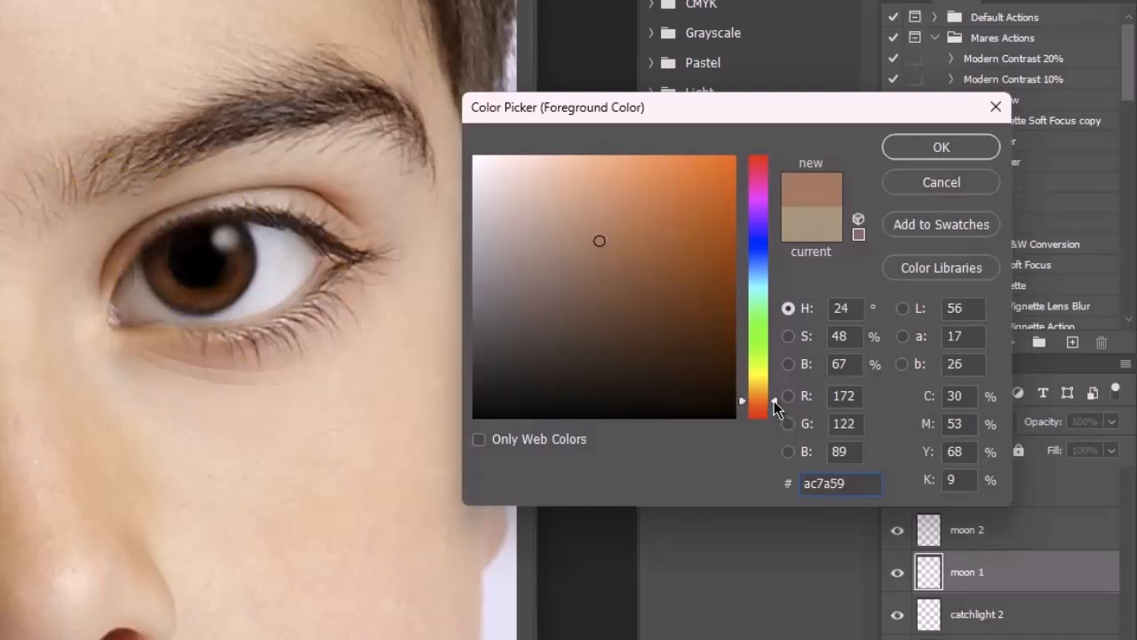
left_click_drag(773, 401, 770, 397)
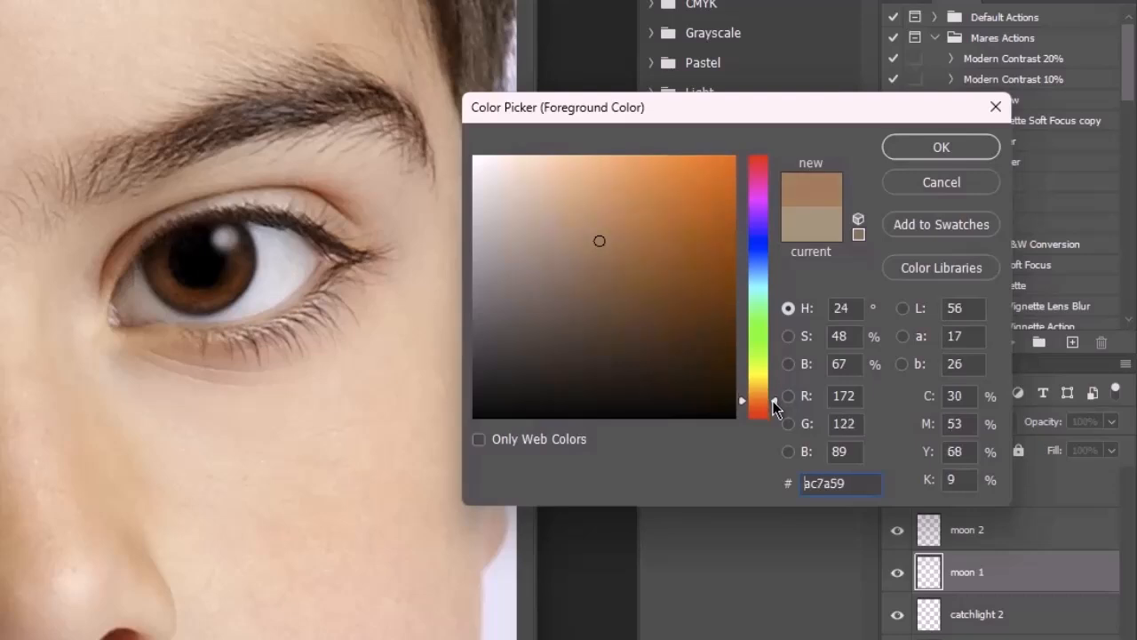
mouse_move(772, 400)
left_mouse_down()
mouse_move(780, 381)
mouse_move(781, 408)
mouse_move(783, 398)
left_mouse_up()
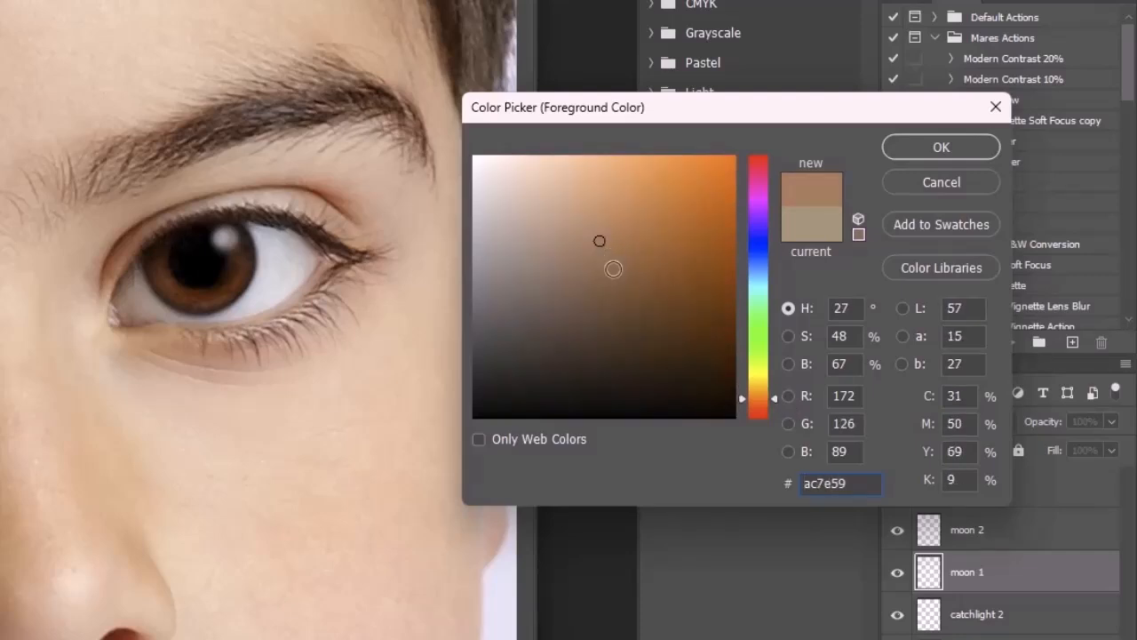
left_click(622, 258)
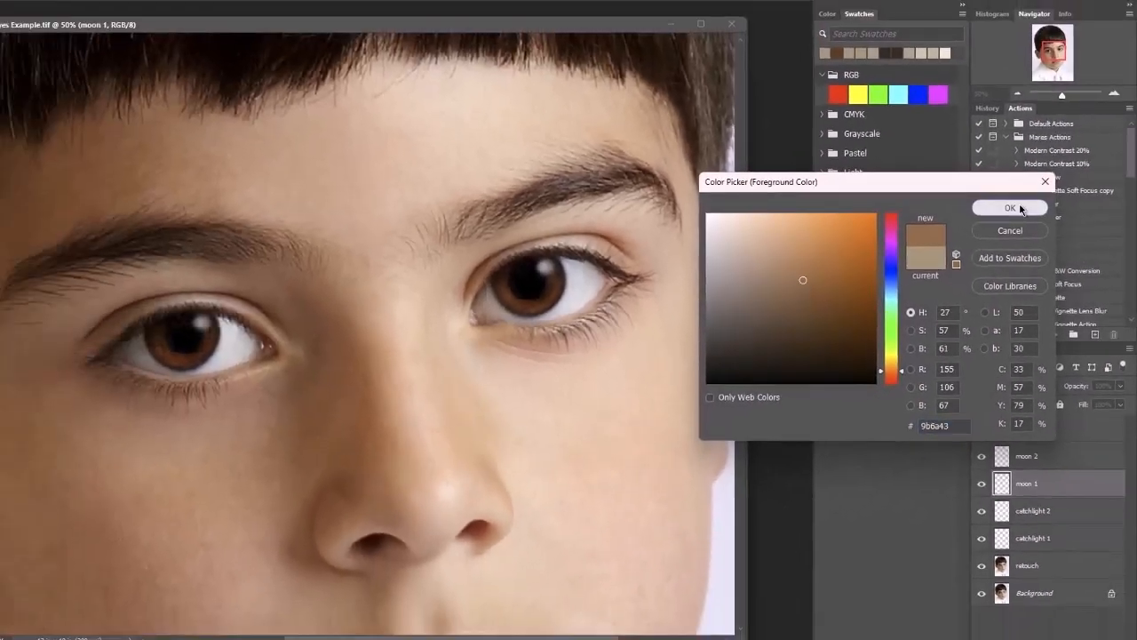
left_click(1018, 208)
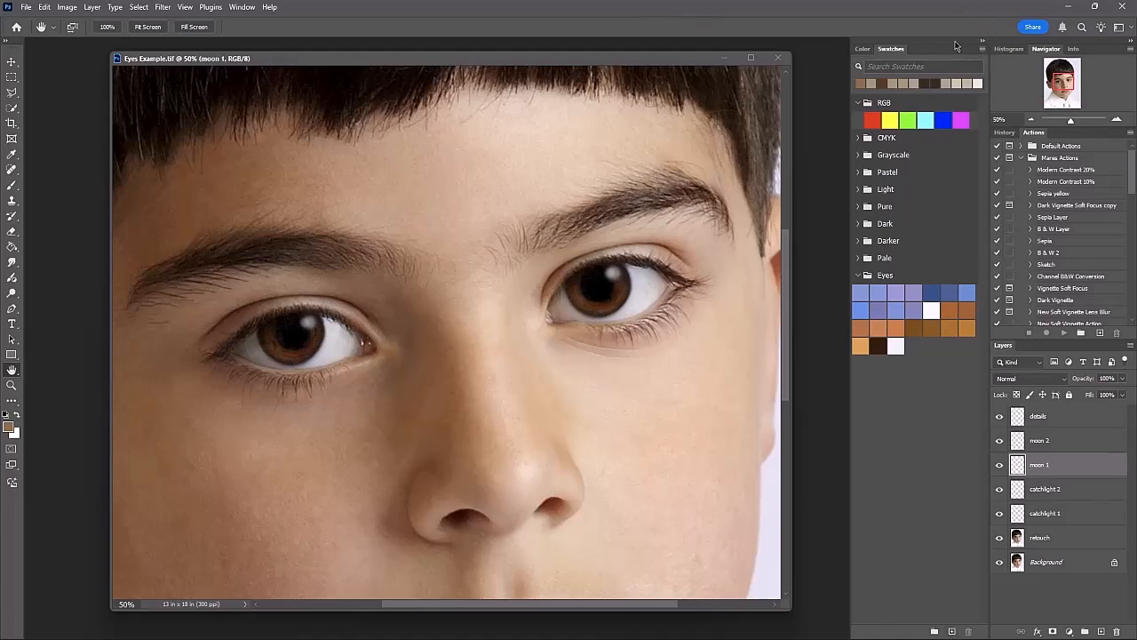
Rearrange the panel columns and save the brown foreground color as a new swatch named "Mon" in the Eyes group
left_click_drag(956, 46, 978, 56)
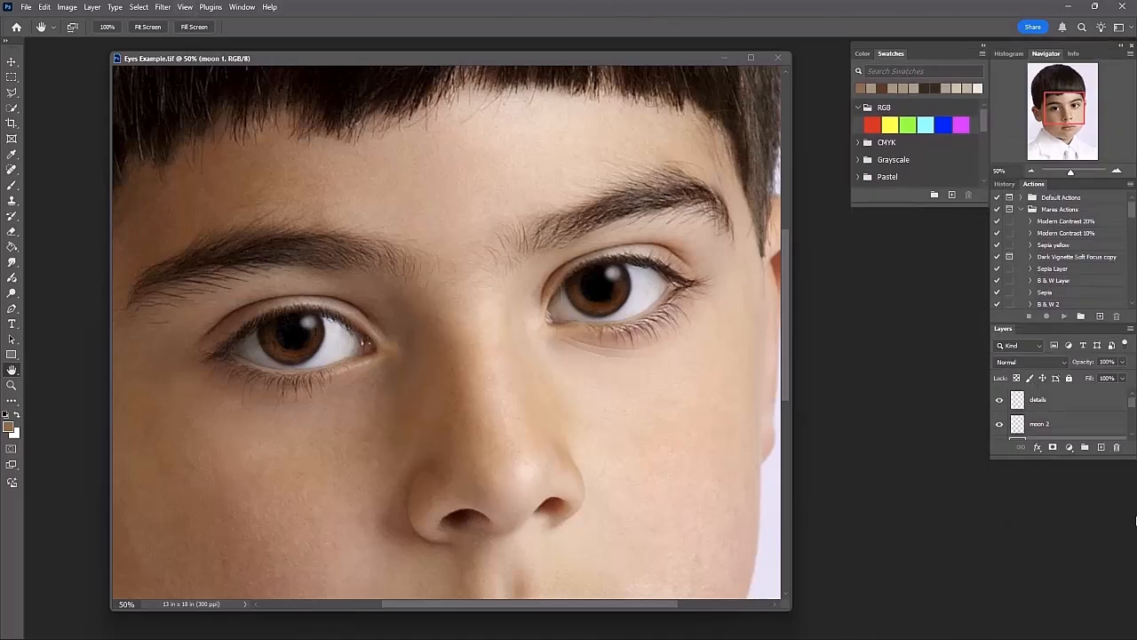
left_click_drag(1092, 455, 1095, 633)
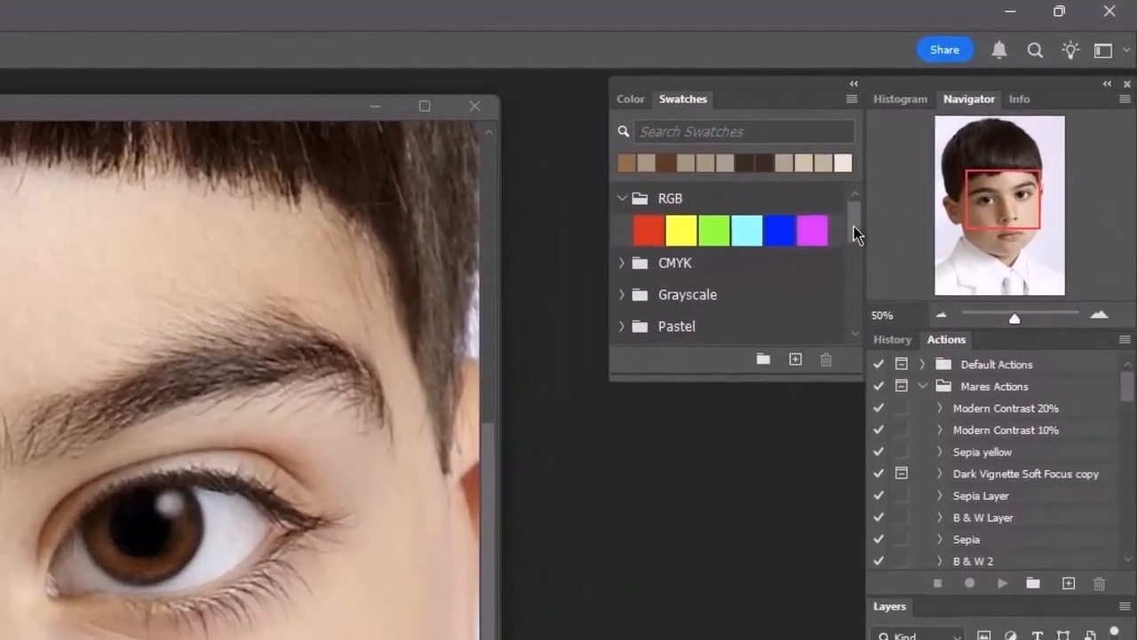
left_click_drag(948, 153, 941, 207)
left_click_drag(842, 305, 842, 318)
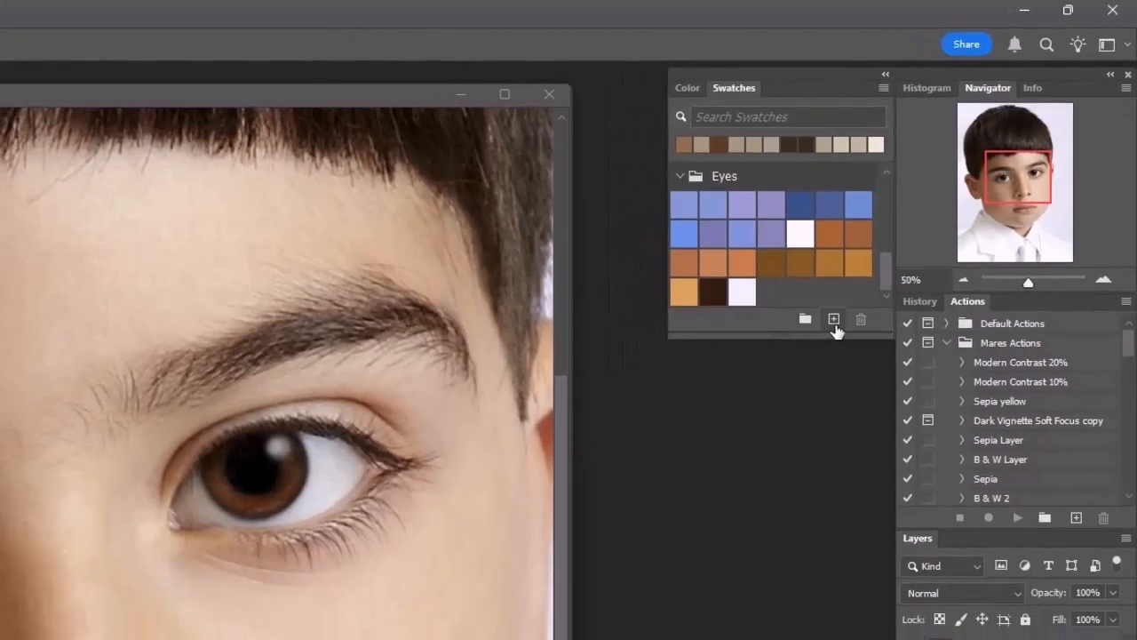
left_click(834, 319)
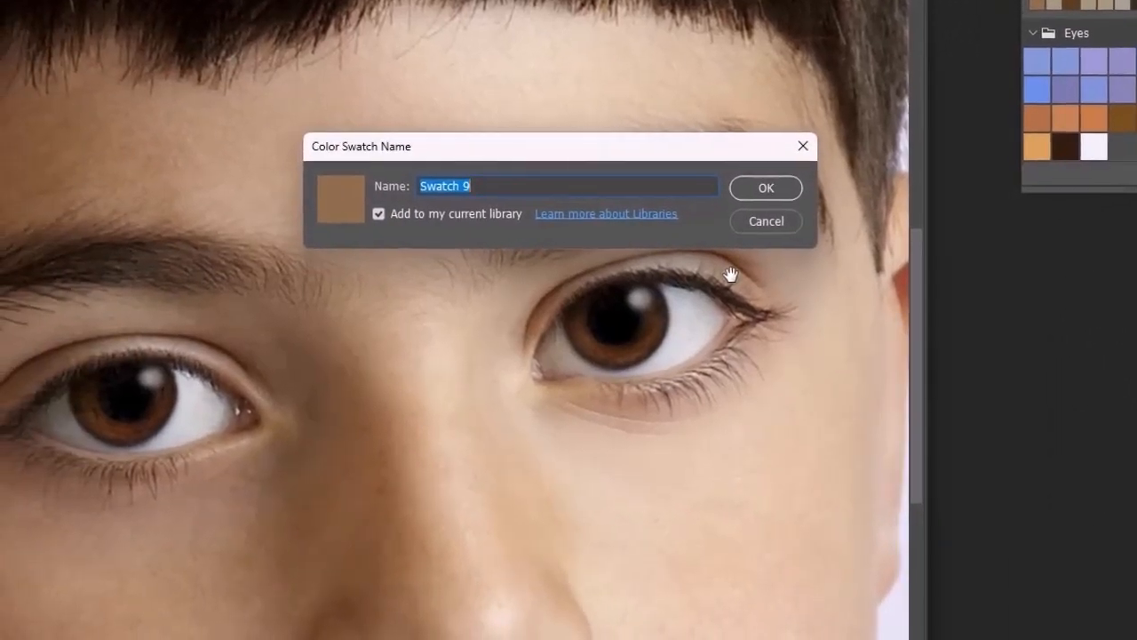
type("Mon")
left_click(751, 188)
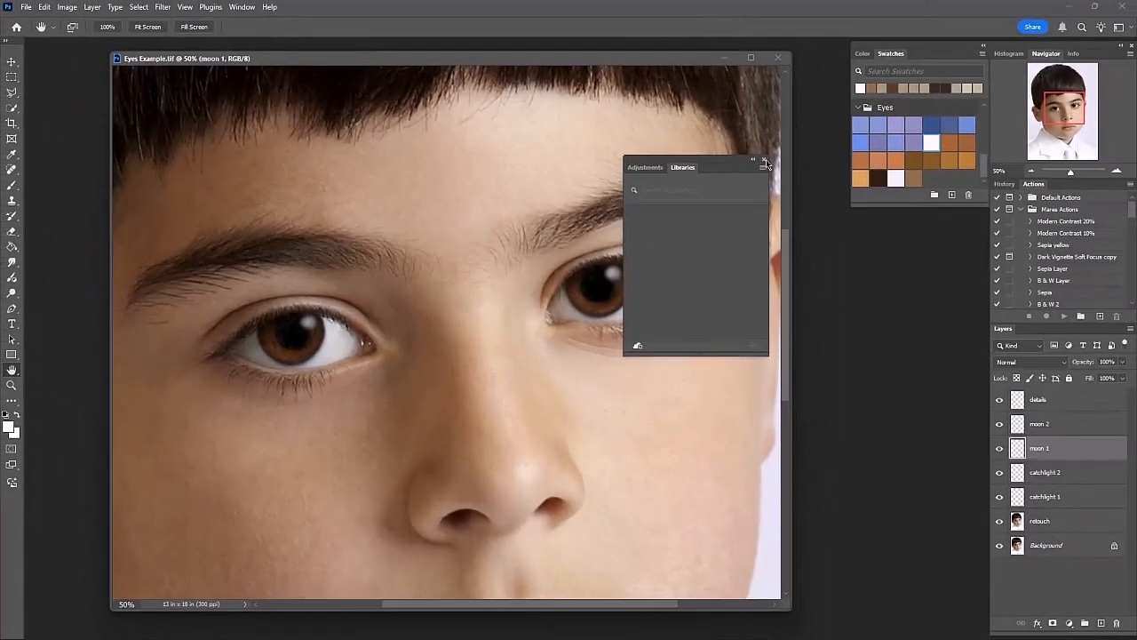
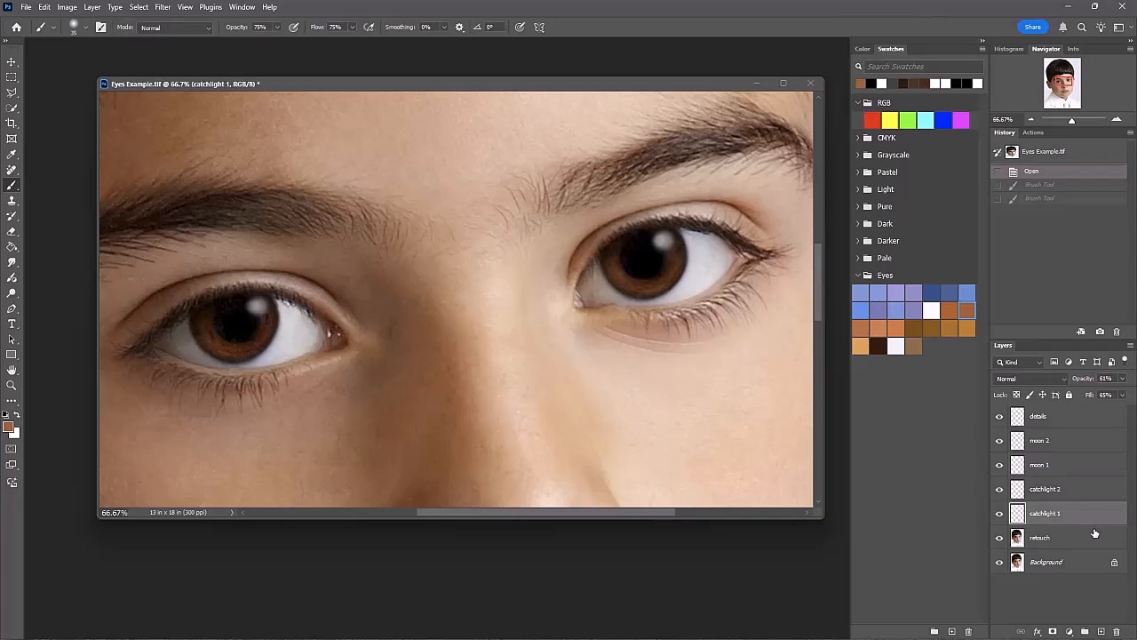
Switch the catchlight 1 and catchlight 2 layers off and on in turn to compare their effect on the eyes
left_click(1000, 514)
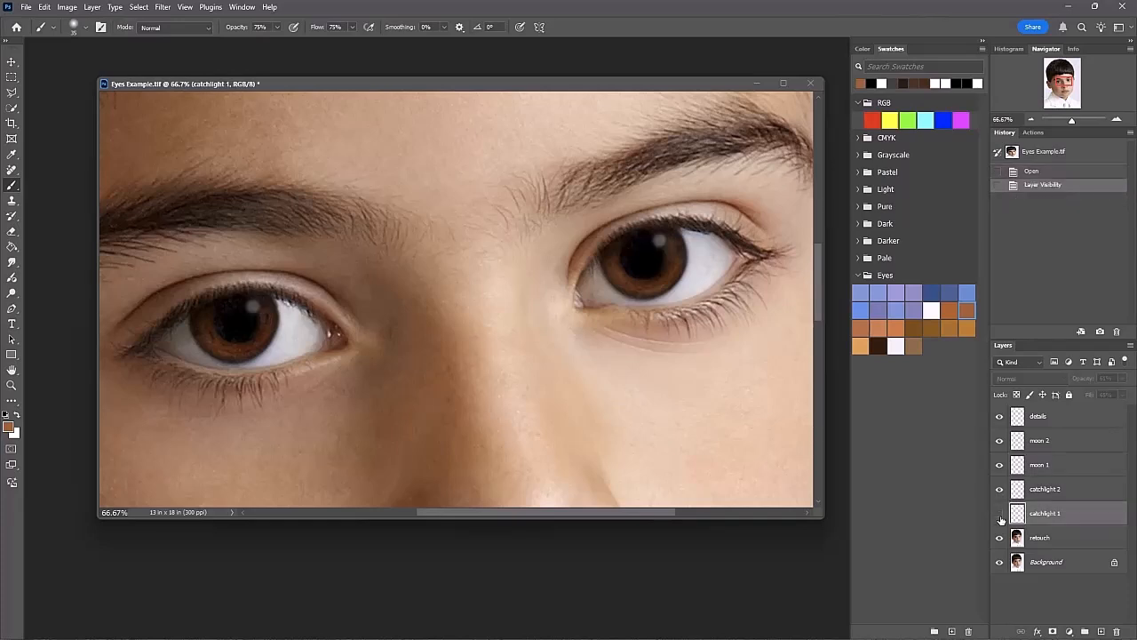
left_click(1000, 514)
left_click(1000, 489)
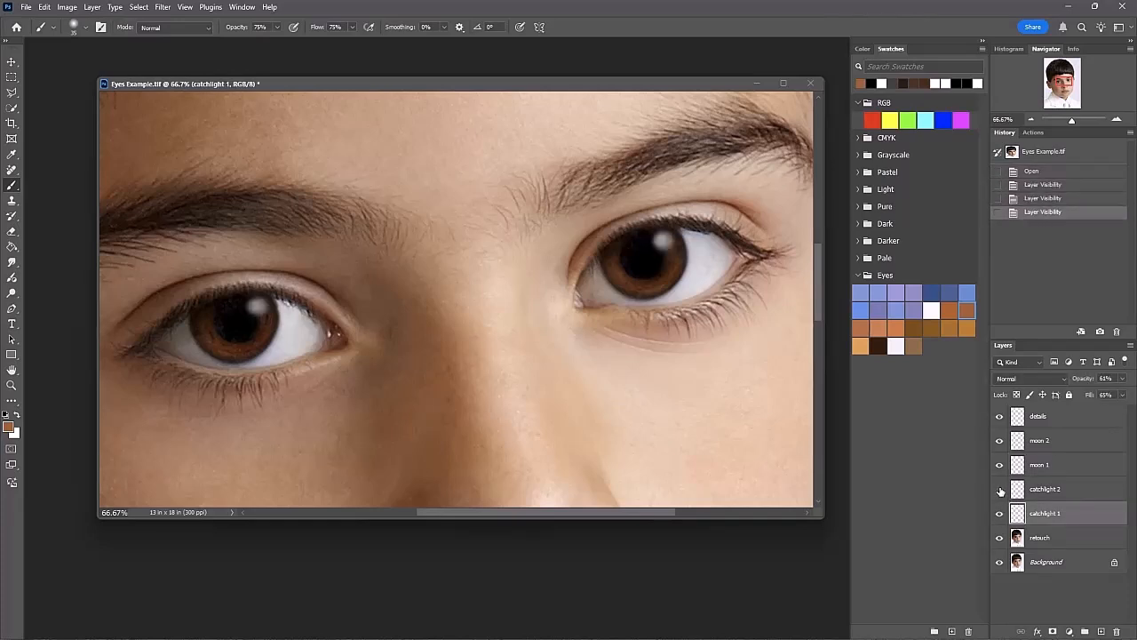
left_click(999, 489)
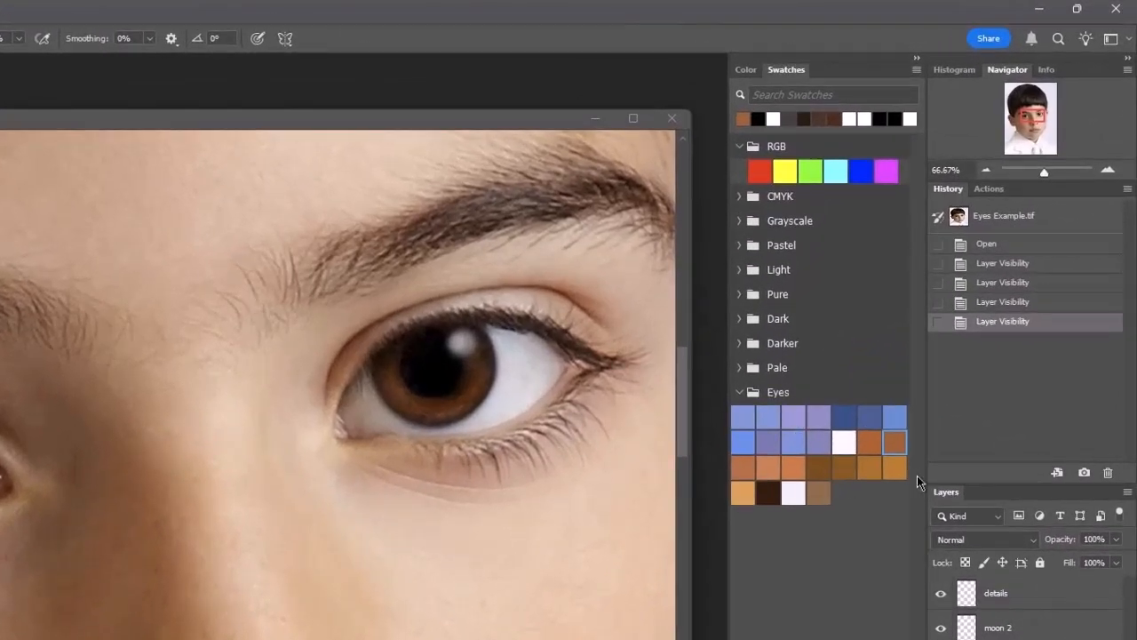
Paint orange-brown crescents with a soft brush along the lower irises of both eyes on the moon 1 layer, using an Eyes swatch
left_click(872, 464)
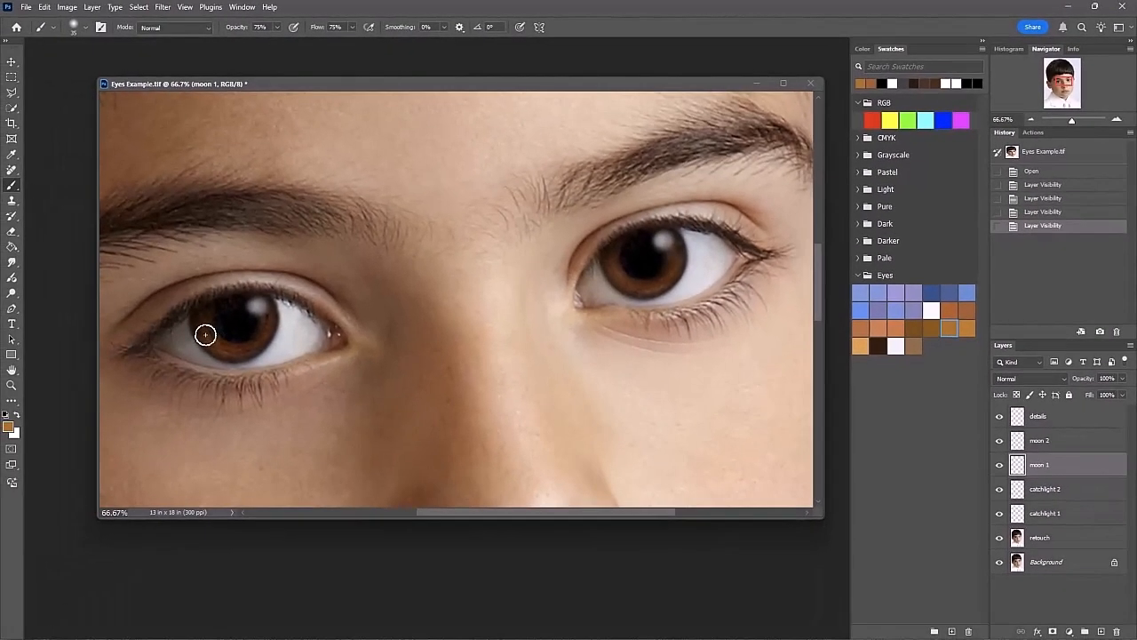
mouse_move(209, 336)
left_mouse_down()
mouse_move(265, 342)
mouse_move(203, 338)
mouse_move(240, 356)
mouse_move(262, 339)
mouse_move(214, 337)
mouse_move(239, 349)
left_mouse_up()
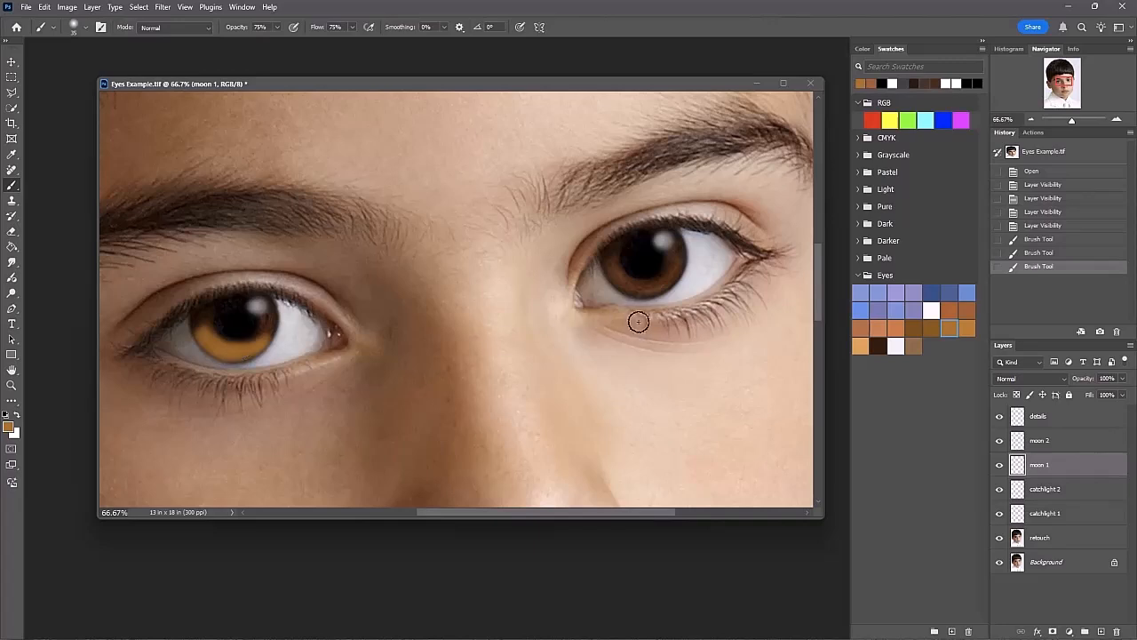
left_click_drag(614, 268, 660, 285)
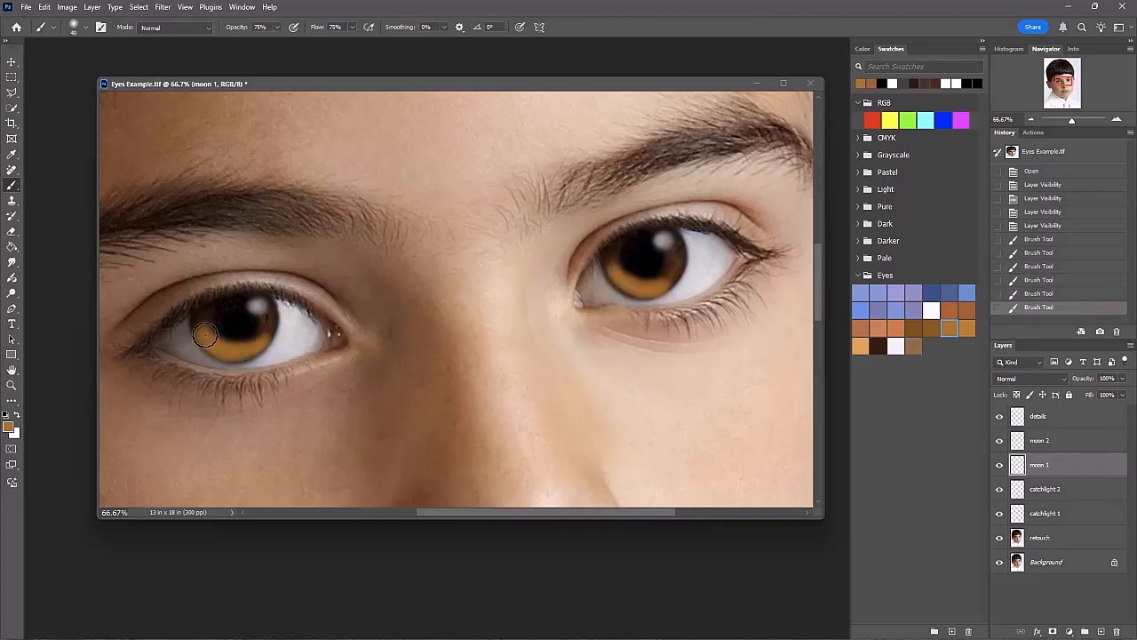
mouse_move(216, 346)
left_mouse_down()
mouse_move(203, 327)
mouse_move(249, 356)
left_mouse_up()
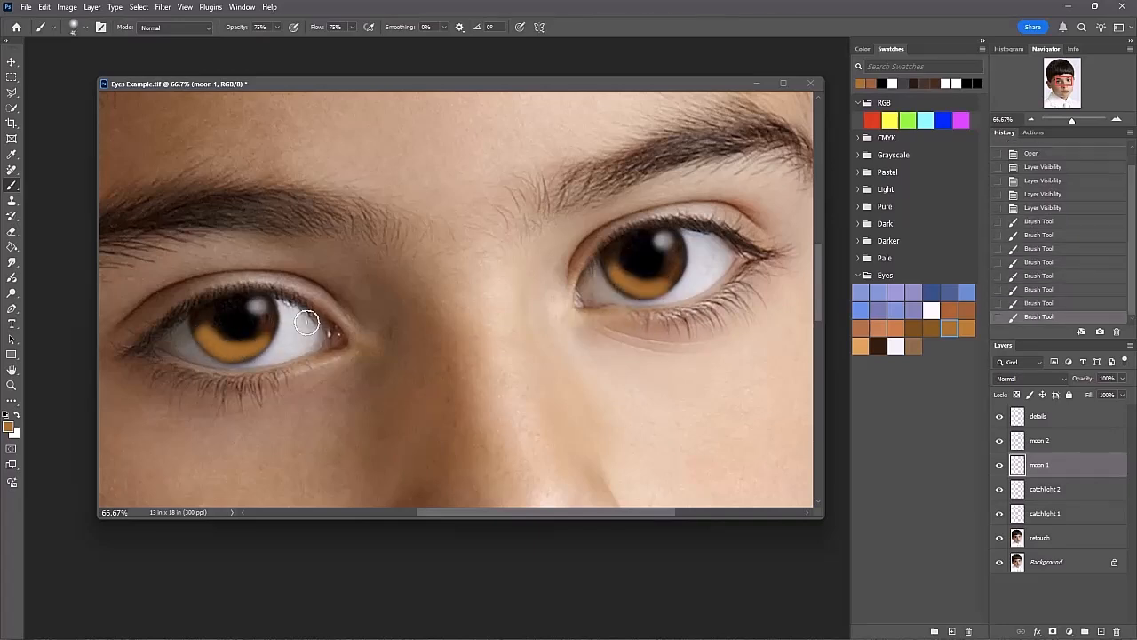
mouse_move(607, 274)
left_mouse_down()
mouse_move(661, 291)
mouse_move(668, 274)
left_mouse_up()
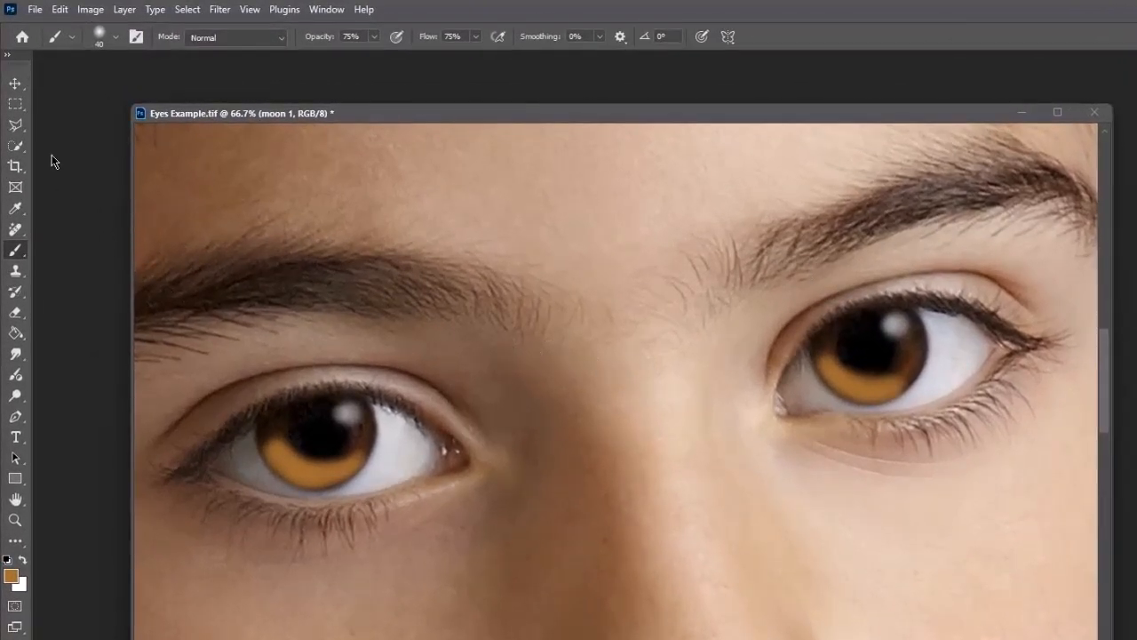
Switch to the Eraser tool and give it the Soft Round Pressure Opacity brush tip
left_click(16, 313)
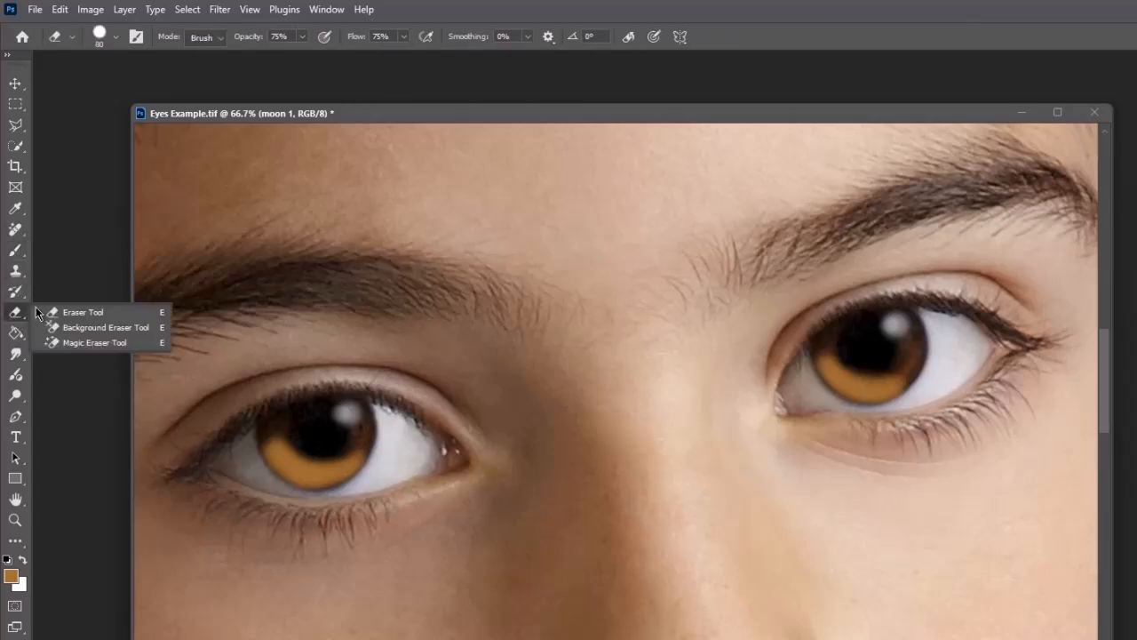
left_click(106, 34)
left_click(133, 249)
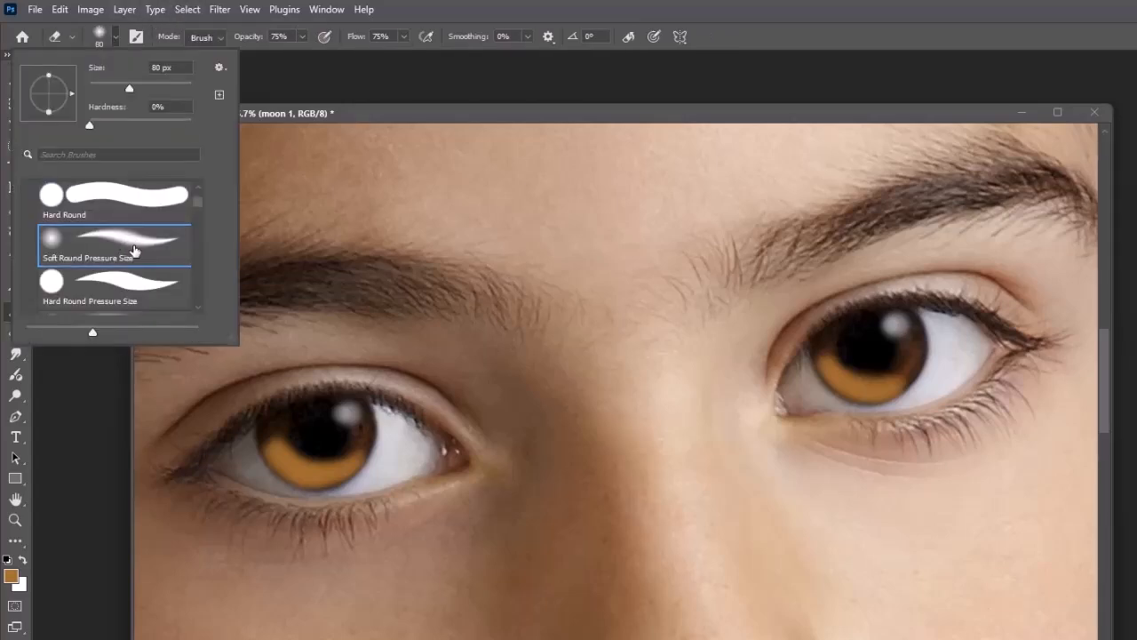
left_click_drag(199, 202, 200, 208)
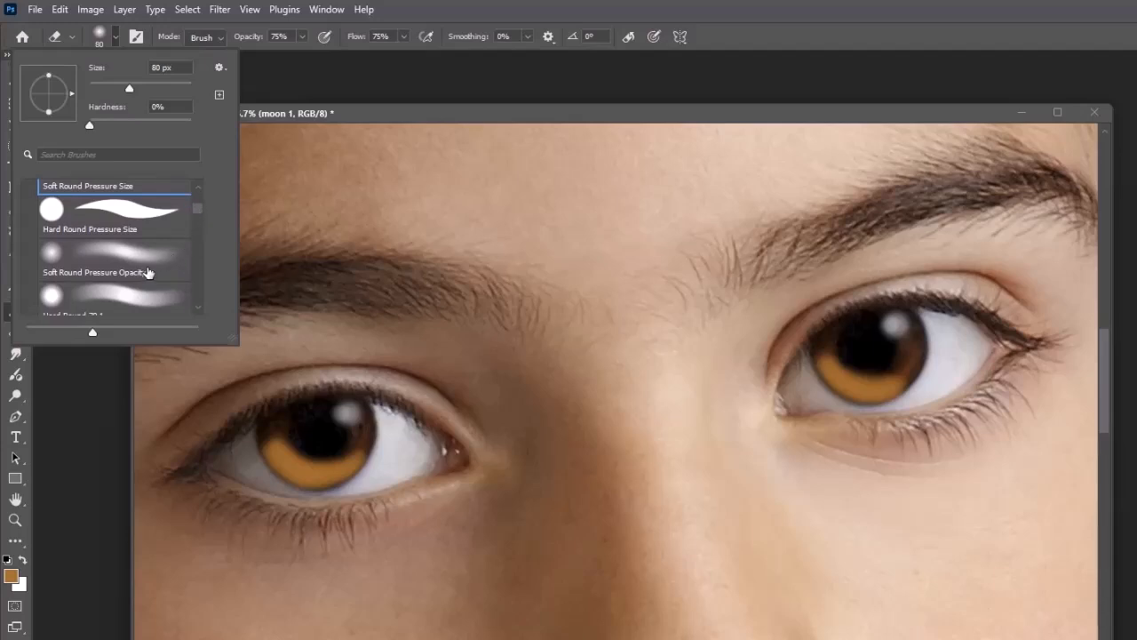
left_click(169, 250)
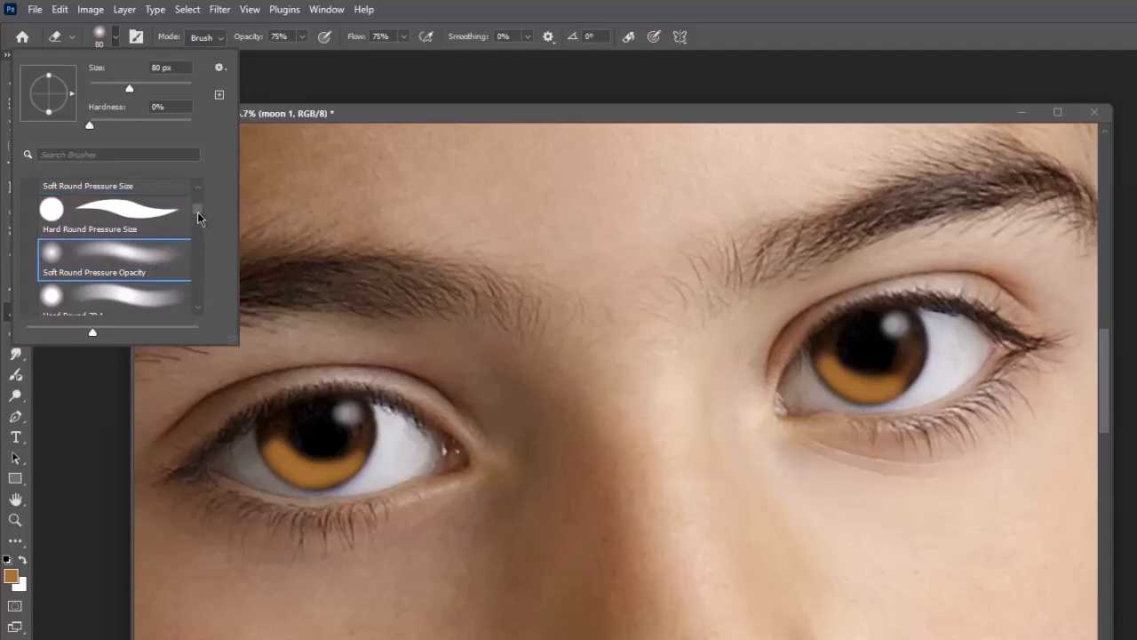
left_click_drag(199, 210, 199, 210)
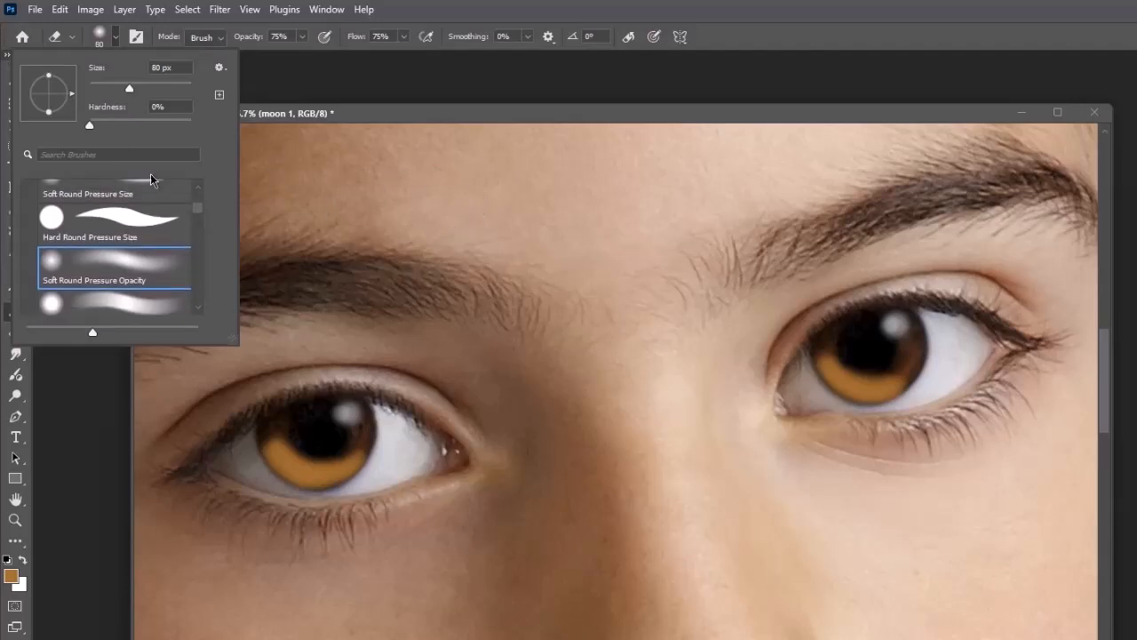
Lower the Eraser's opacity and flow to 50%
left_click(302, 37)
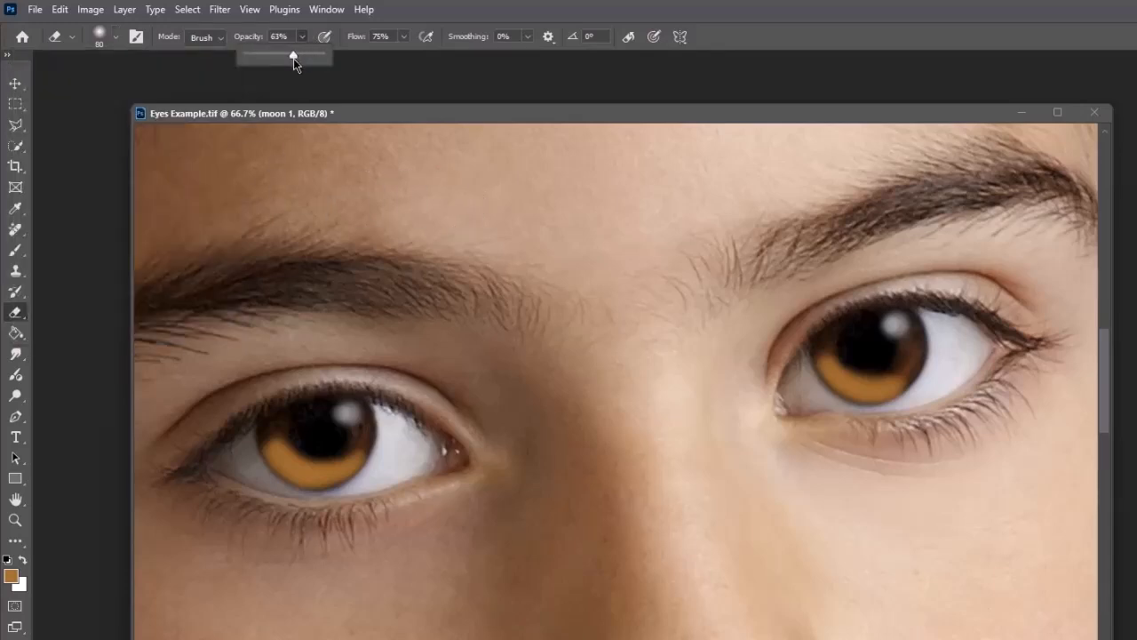
left_click_drag(286, 62, 285, 67)
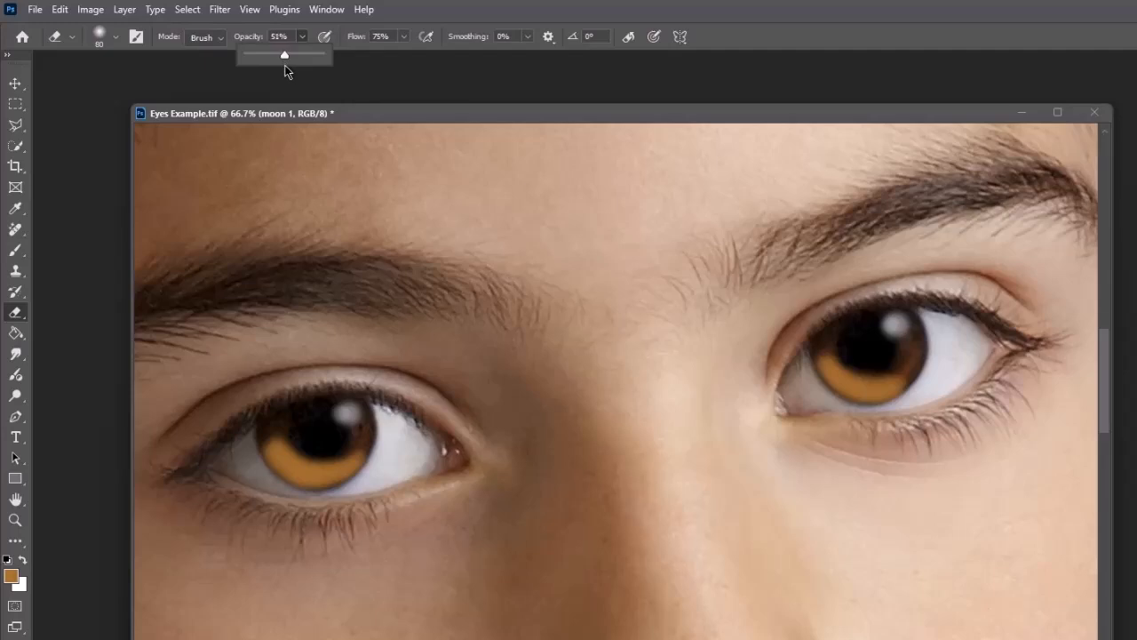
left_click(403, 36)
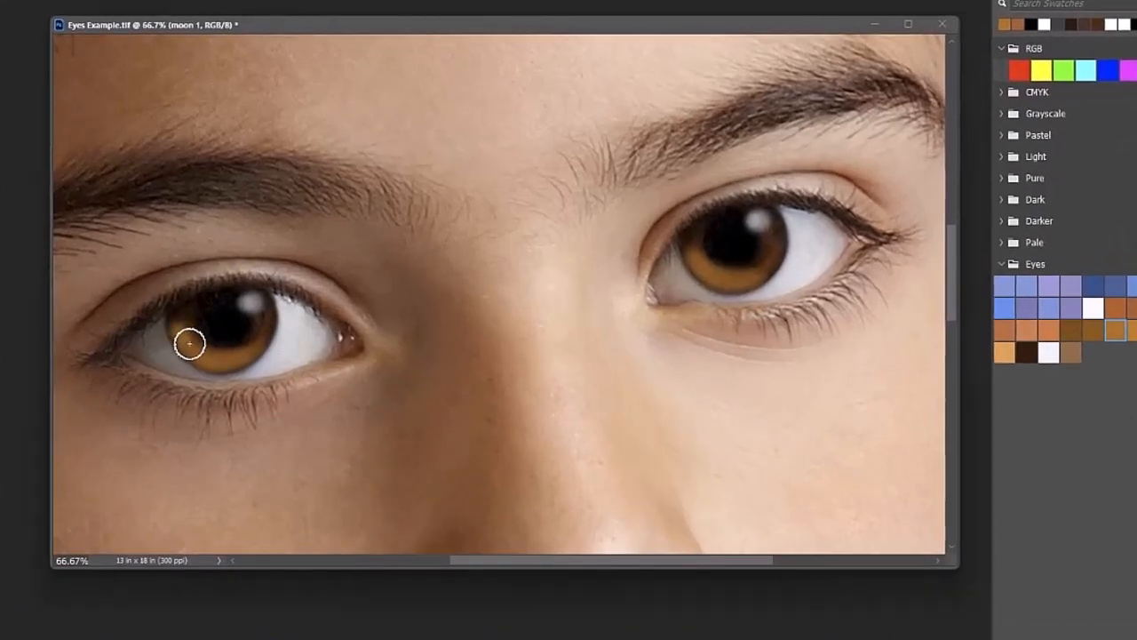
Repaint the orange-brown crescents over the lower irises of both eyes on the moon 1 layer
mouse_move(189, 343)
left_mouse_down()
mouse_move(227, 363)
mouse_move(223, 340)
mouse_move(181, 332)
mouse_move(238, 348)
mouse_move(265, 342)
left_mouse_up()
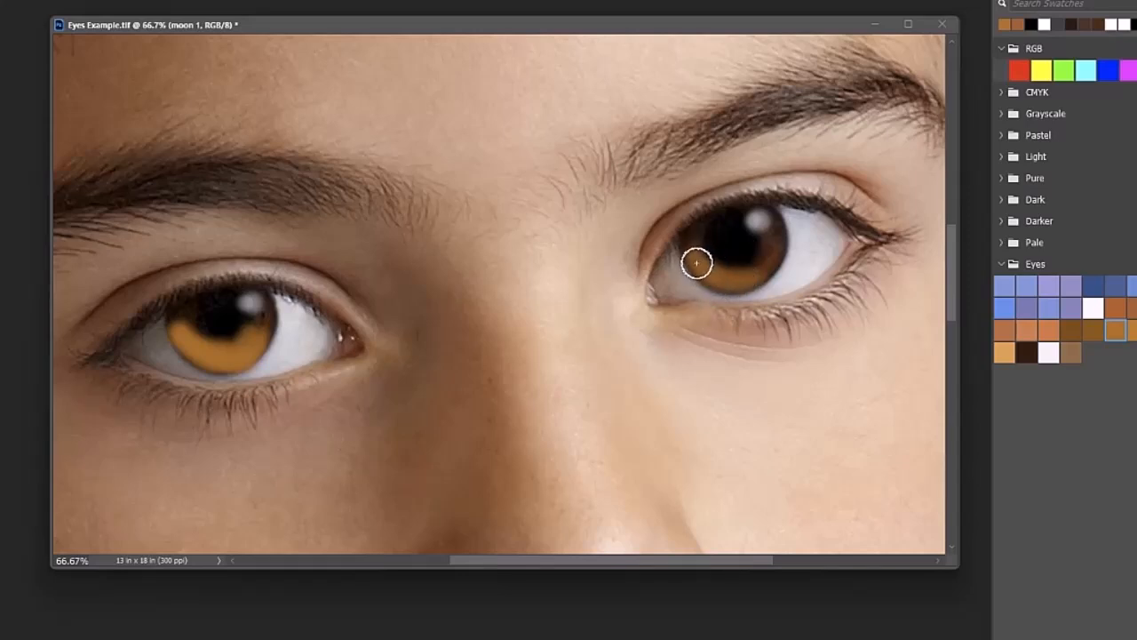
mouse_move(697, 263)
left_mouse_down()
mouse_move(717, 279)
mouse_move(706, 271)
mouse_move(786, 264)
mouse_move(731, 282)
mouse_move(777, 259)
mouse_move(680, 256)
left_mouse_up()
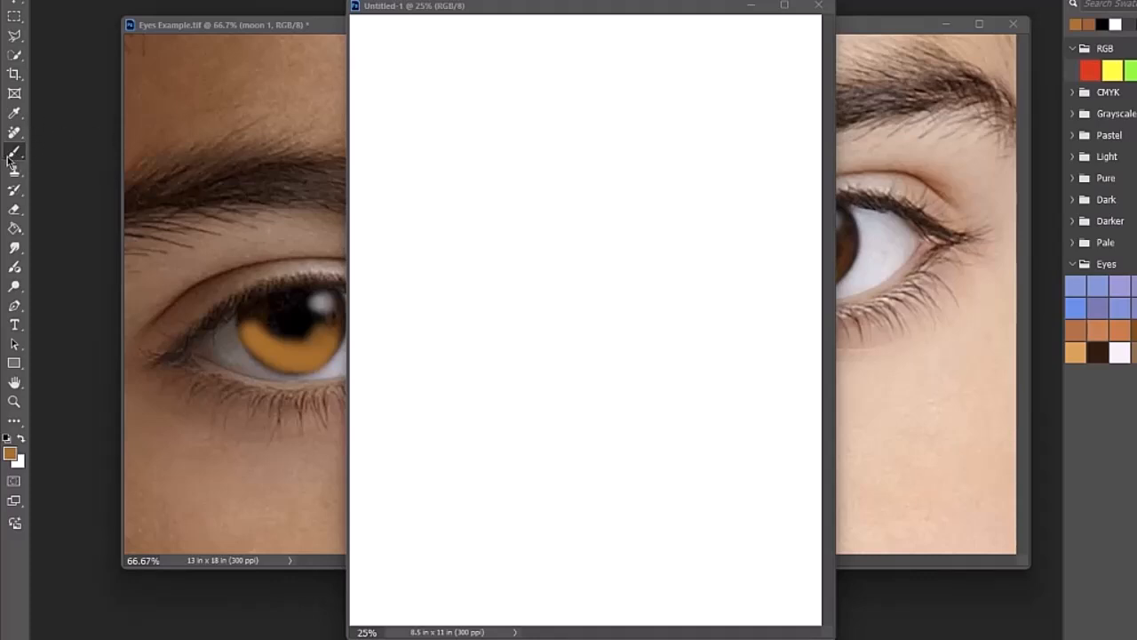
left_click(15, 211)
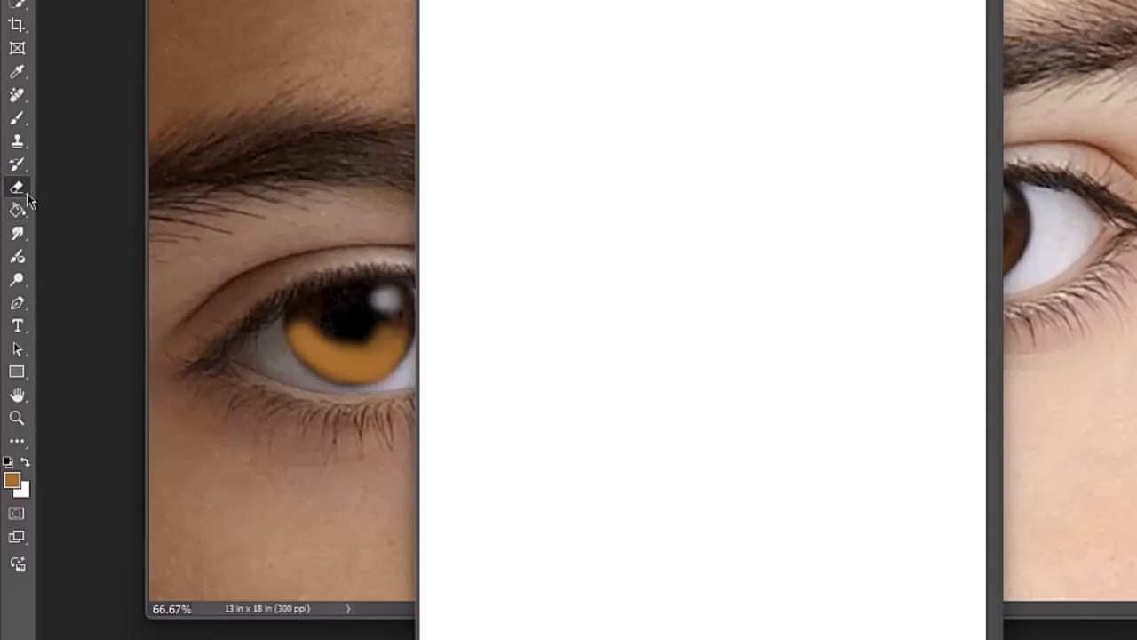
right_click(27, 199)
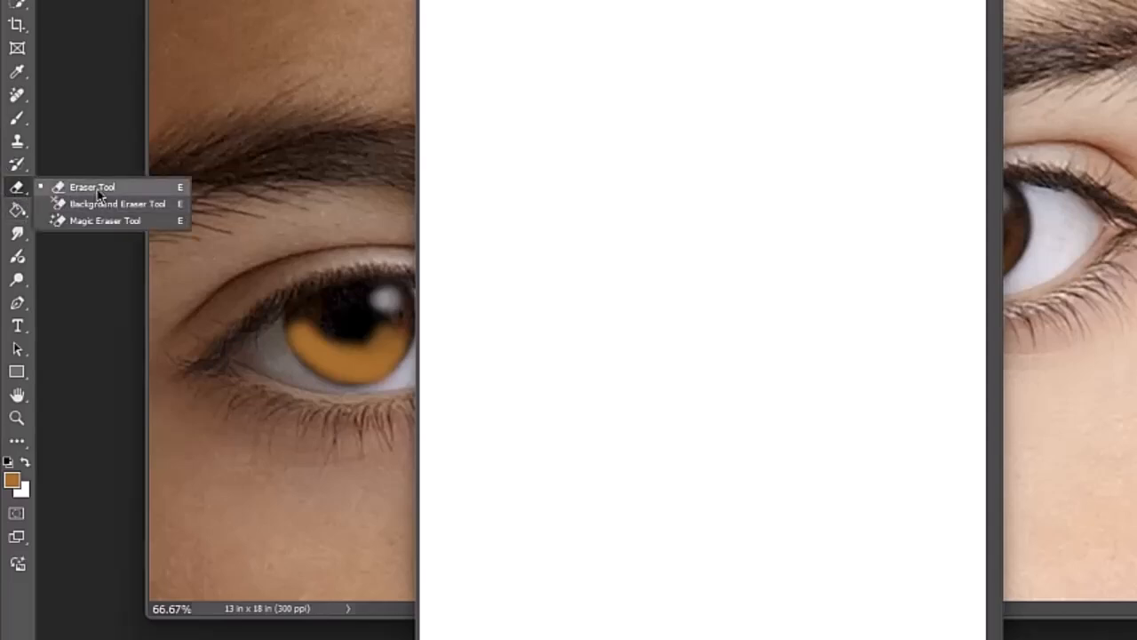
left_click(176, 188)
Paint two overlapping vertical dark brown strokes down the blank Untitled-1 page with a soft 200 px brush
left_click(25, 118)
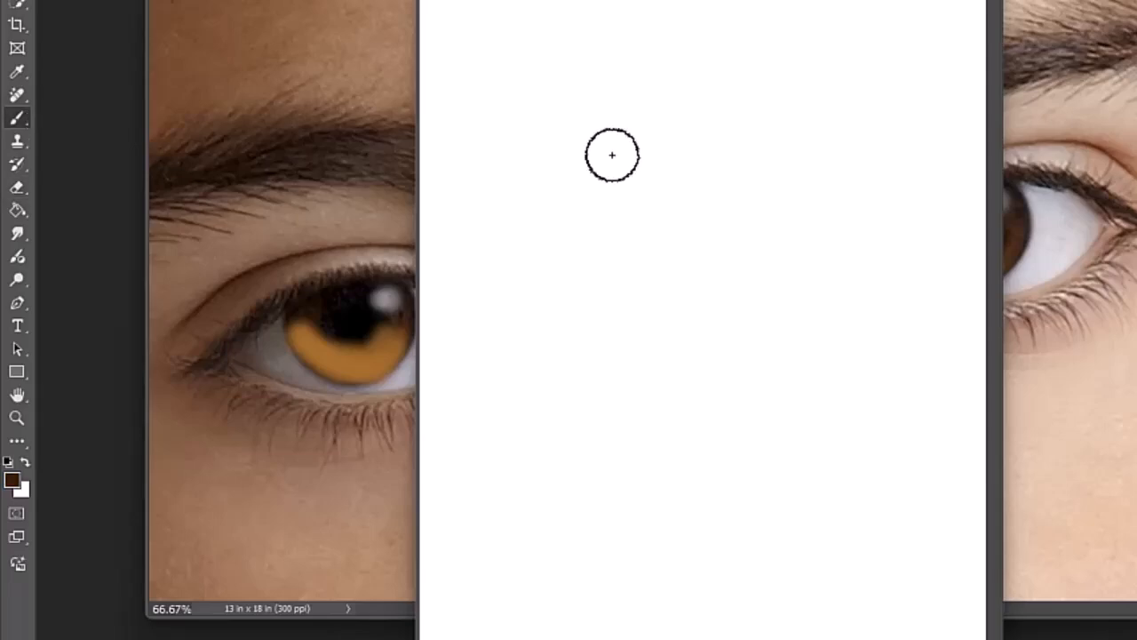
key("bracketleft")
key("bracketleft")
key("bracketleft")
key("bracketleft")
key("bracketleft")
key("bracketright")
key("bracketright")
key("bracketright")
key("bracketleft")
key("bracketleft")
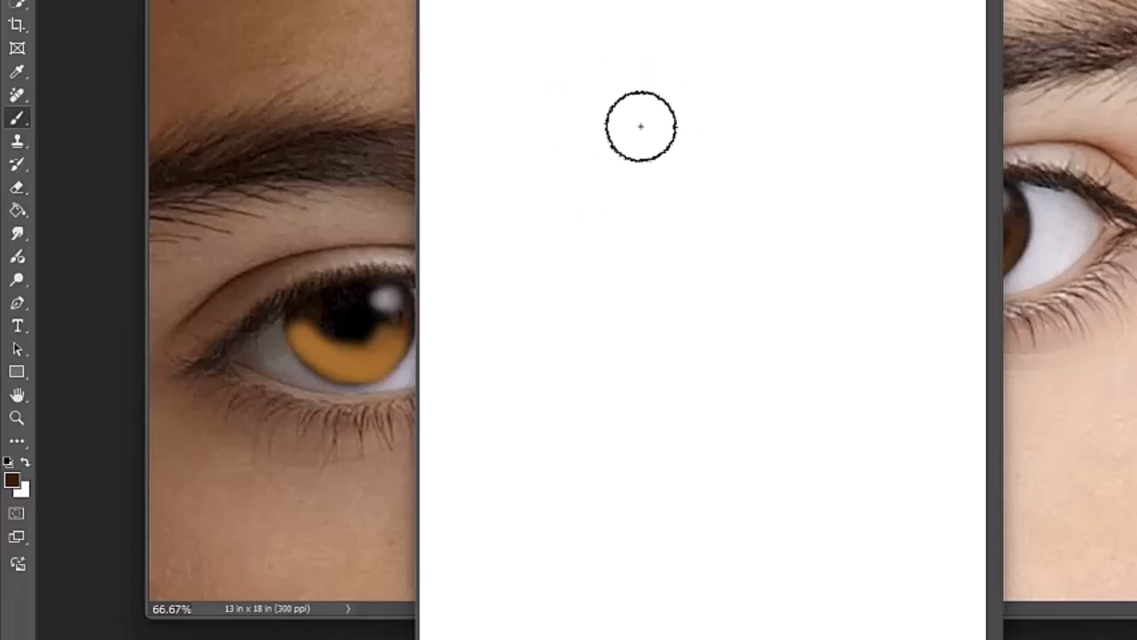
mouse_move(646, 114)
left_mouse_down()
mouse_move(673, 264)
mouse_move(659, 137)
mouse_move(629, 484)
left_mouse_up()
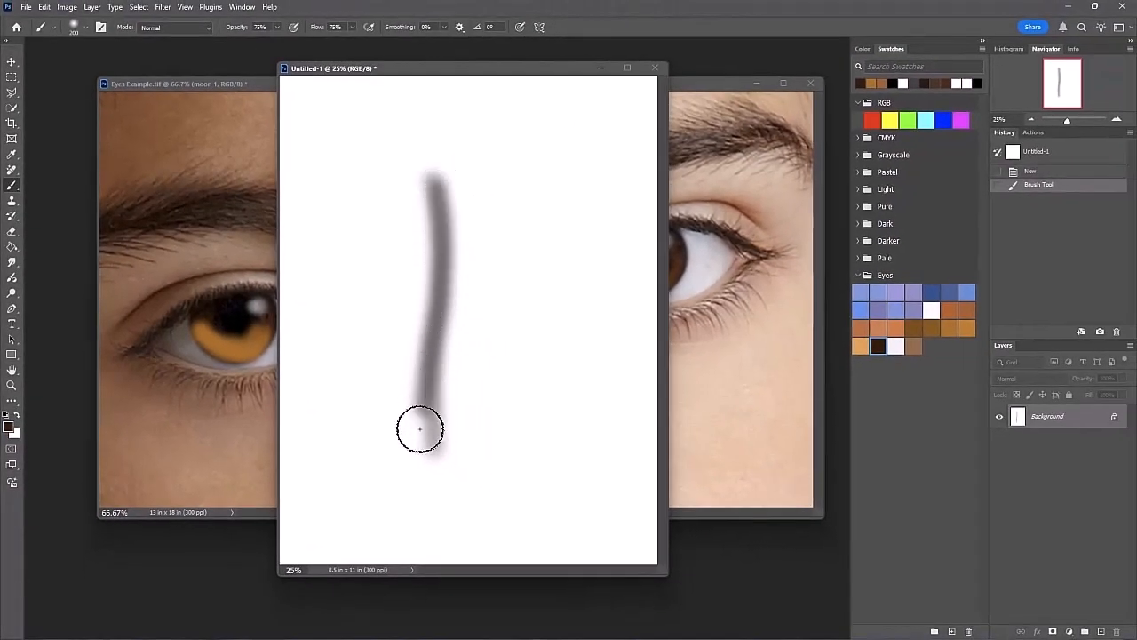
left_click_drag(419, 429, 409, 480)
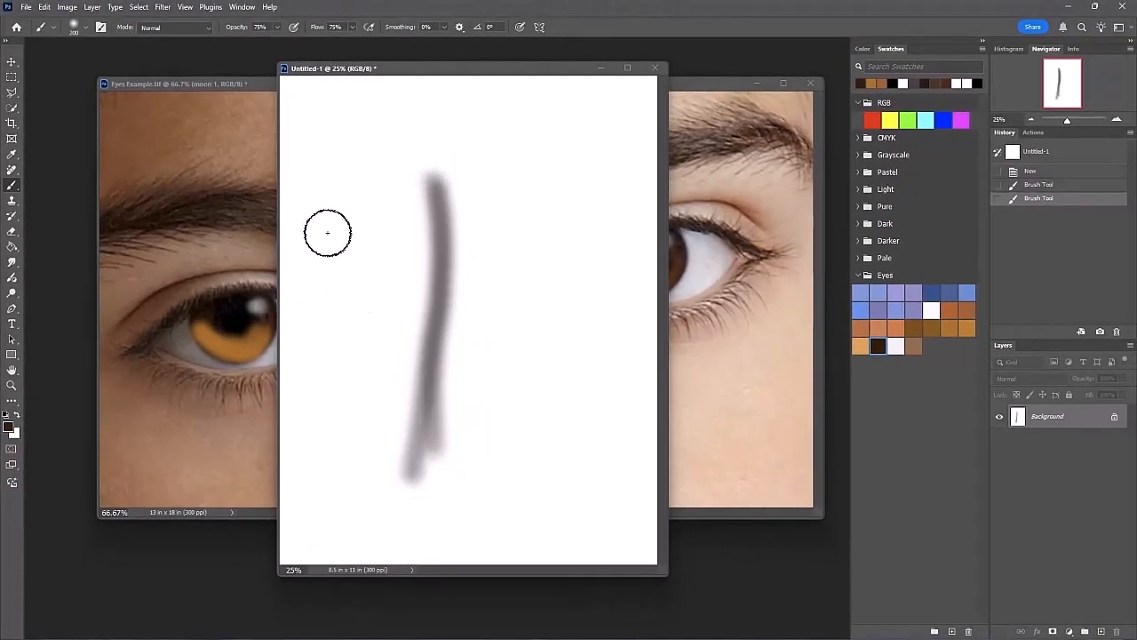
Raise the brush's opacity and flow to 100% and paint another dark brown stroke over the existing ones
left_click(280, 28)
left_click_drag(278, 42, 284, 42)
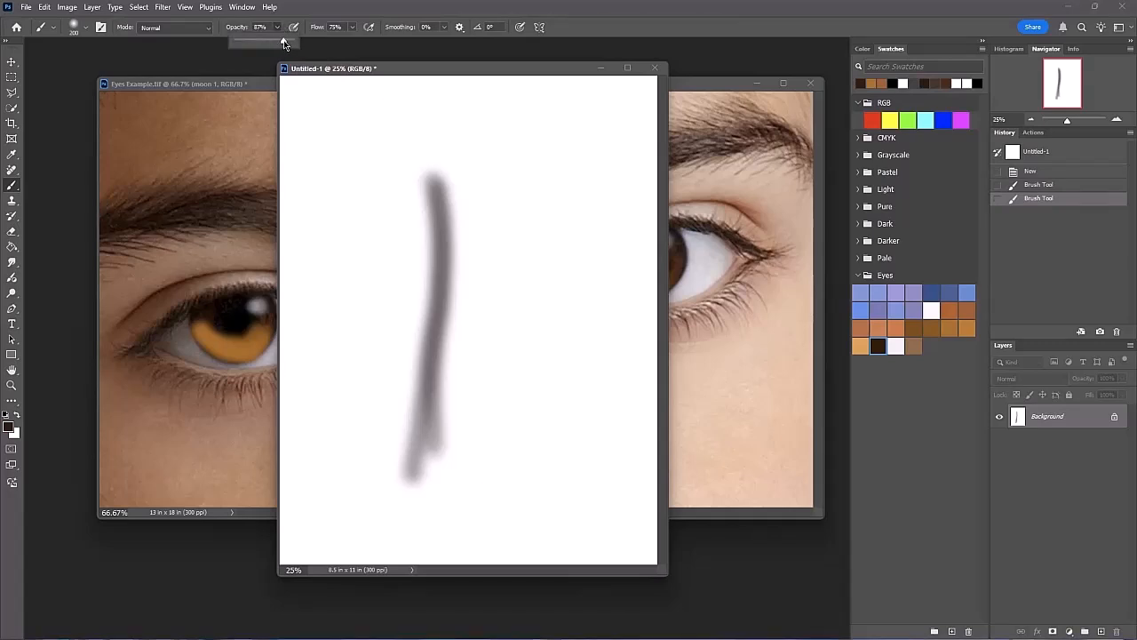
left_click(355, 27)
left_click(352, 28)
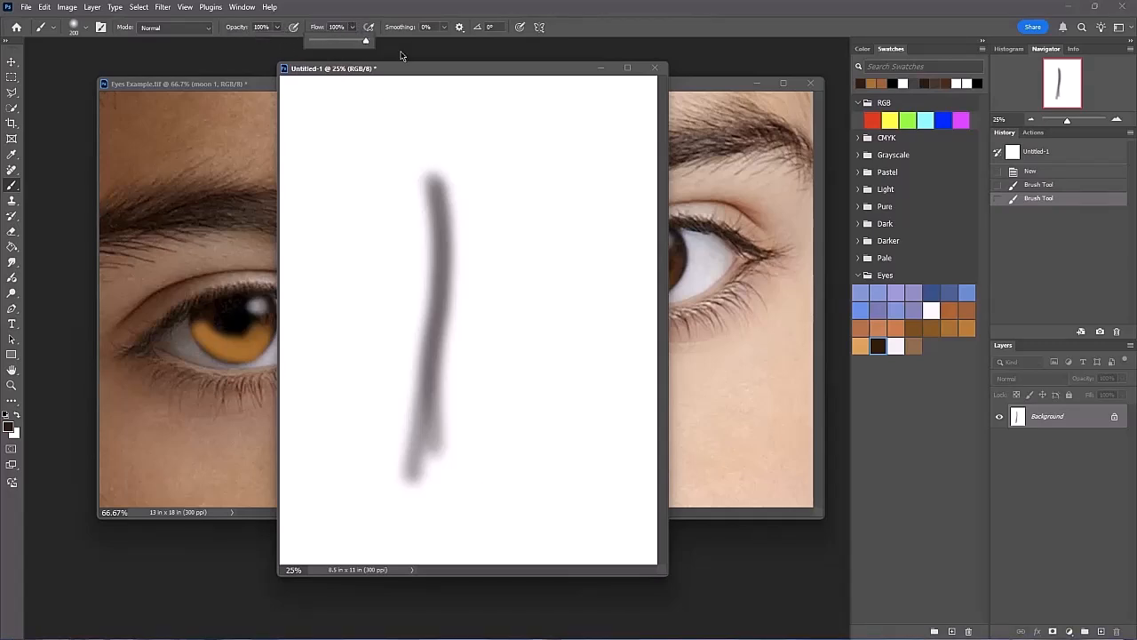
left_click_drag(435, 178, 408, 498)
Change the foreground color to black and paint black strokes over the brown ones on the test page
left_click(13, 426)
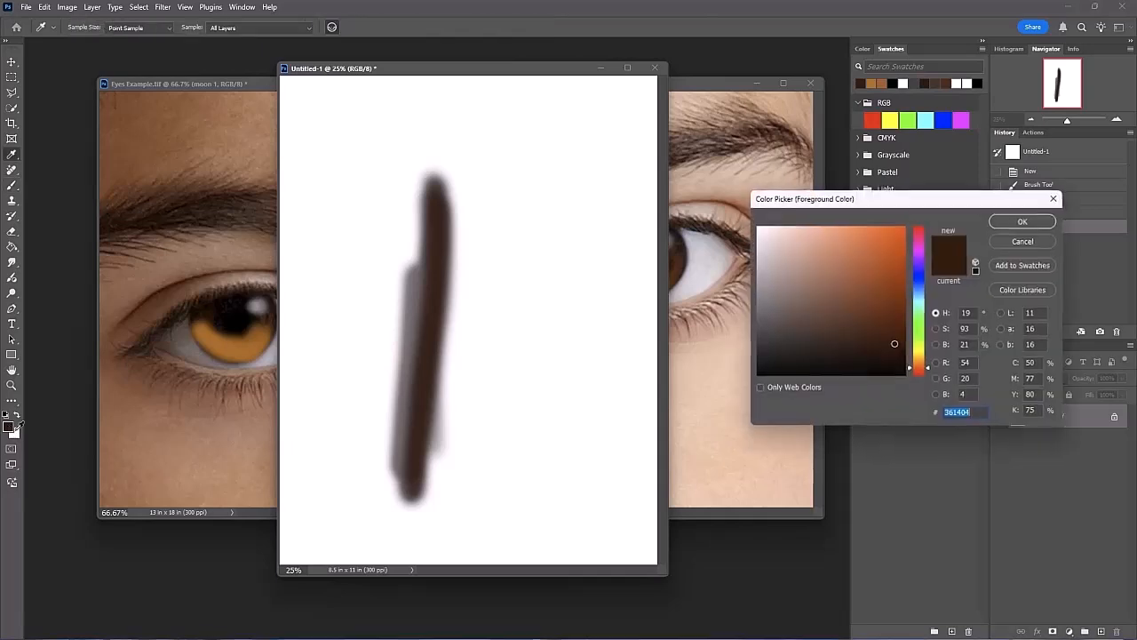
left_click(906, 373)
key("Return")
mouse_move(434, 185)
left_mouse_down()
mouse_move(425, 345)
mouse_move(435, 270)
mouse_move(419, 183)
mouse_move(421, 239)
mouse_move(385, 310)
mouse_move(365, 396)
mouse_move(370, 414)
mouse_move(396, 355)
mouse_move(385, 483)
mouse_move(407, 240)
mouse_move(383, 421)
mouse_move(378, 302)
mouse_move(387, 442)
mouse_move(432, 264)
mouse_move(460, 457)
left_mouse_up()
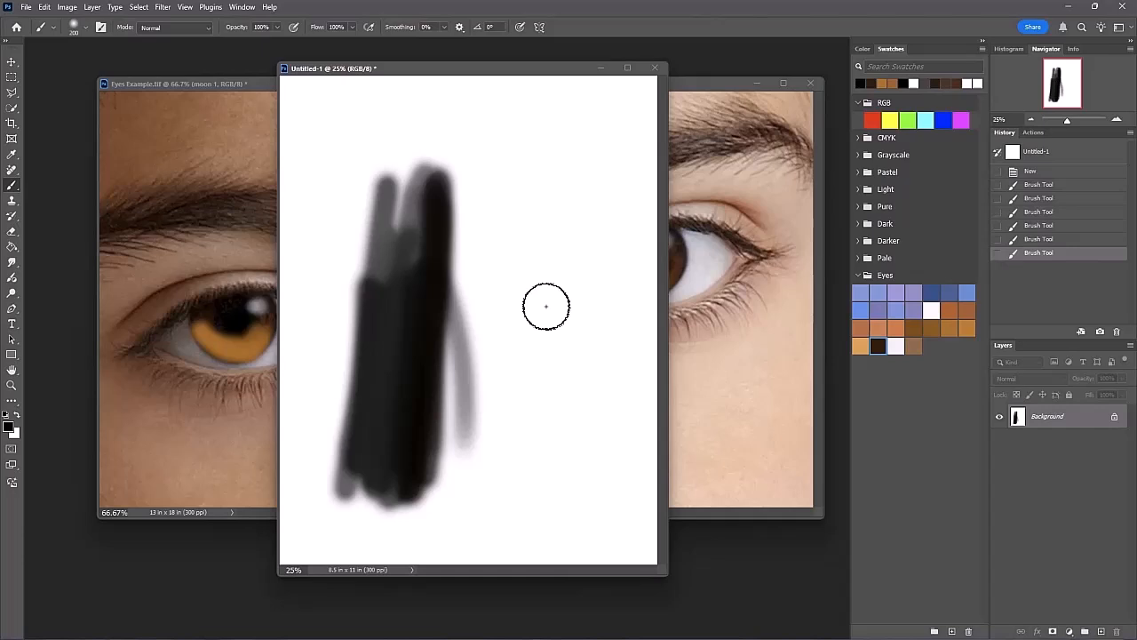
Give the Eraser the Soft Round Pressure Opacity and Flow brush tip and test it beside the black strokes
left_click(11, 231)
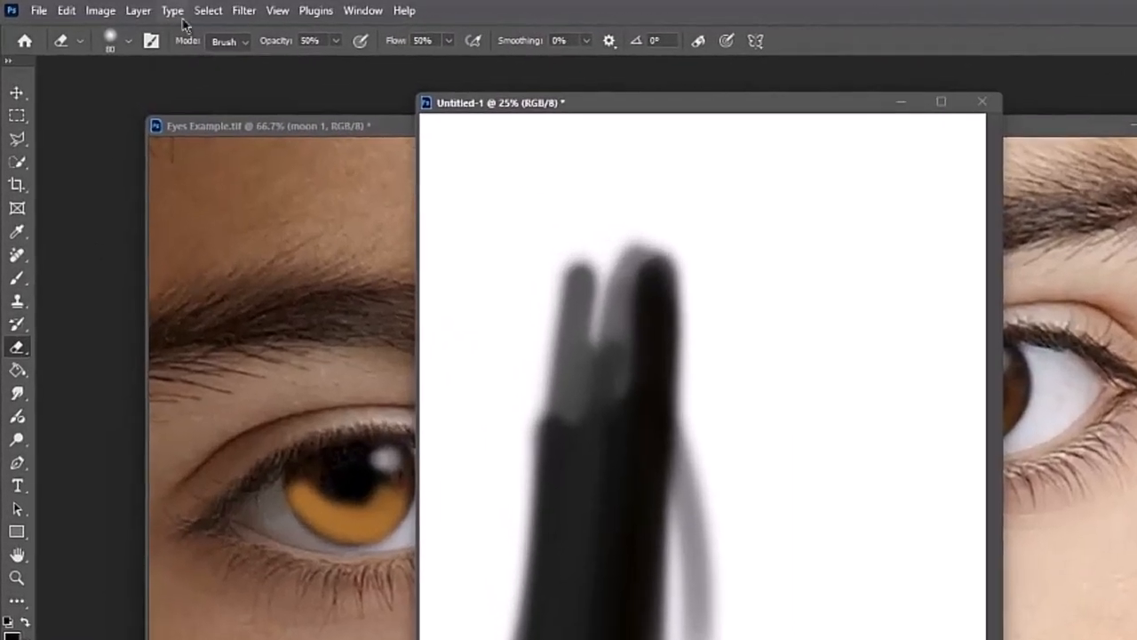
left_click(131, 43)
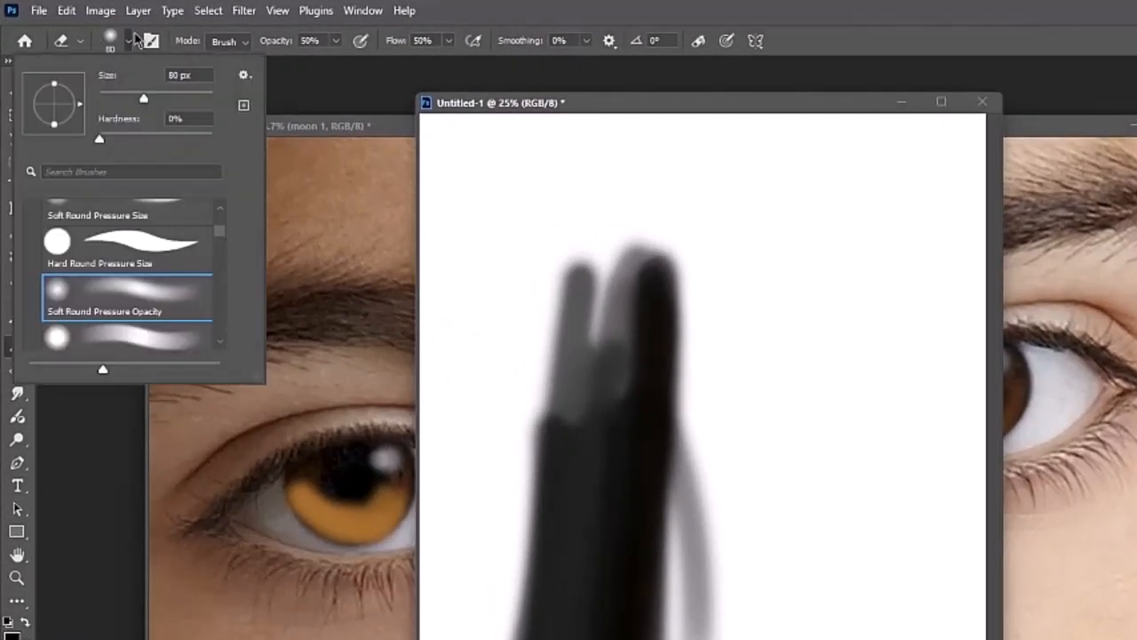
scroll(227, 213, "up", 5)
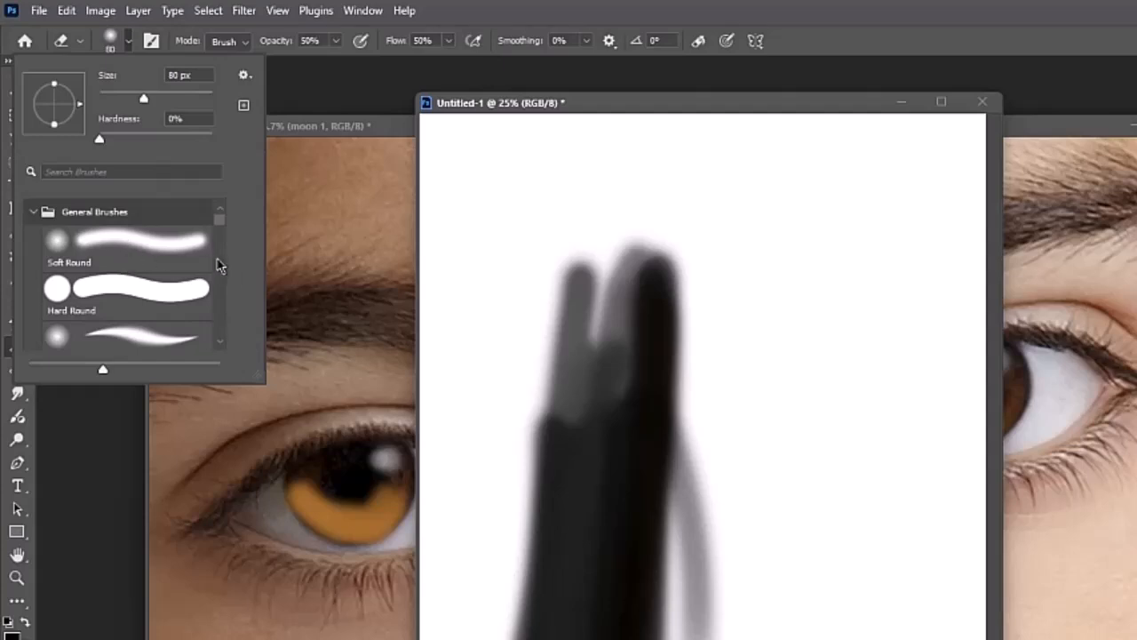
scroll(224, 347, "down", 1)
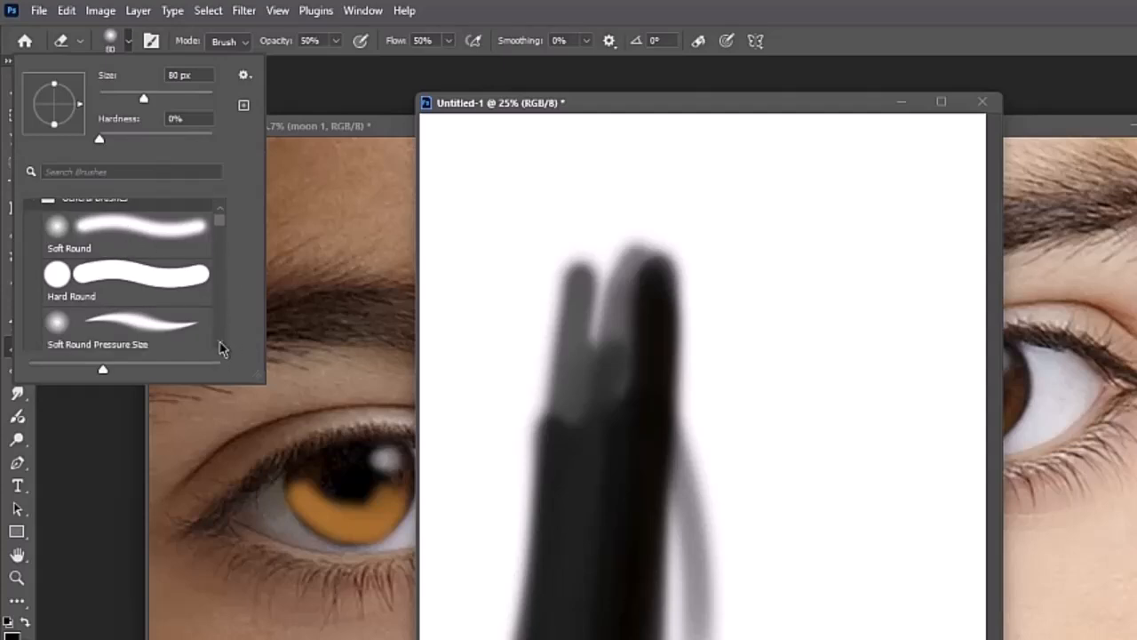
scroll(222, 349, "down", 4)
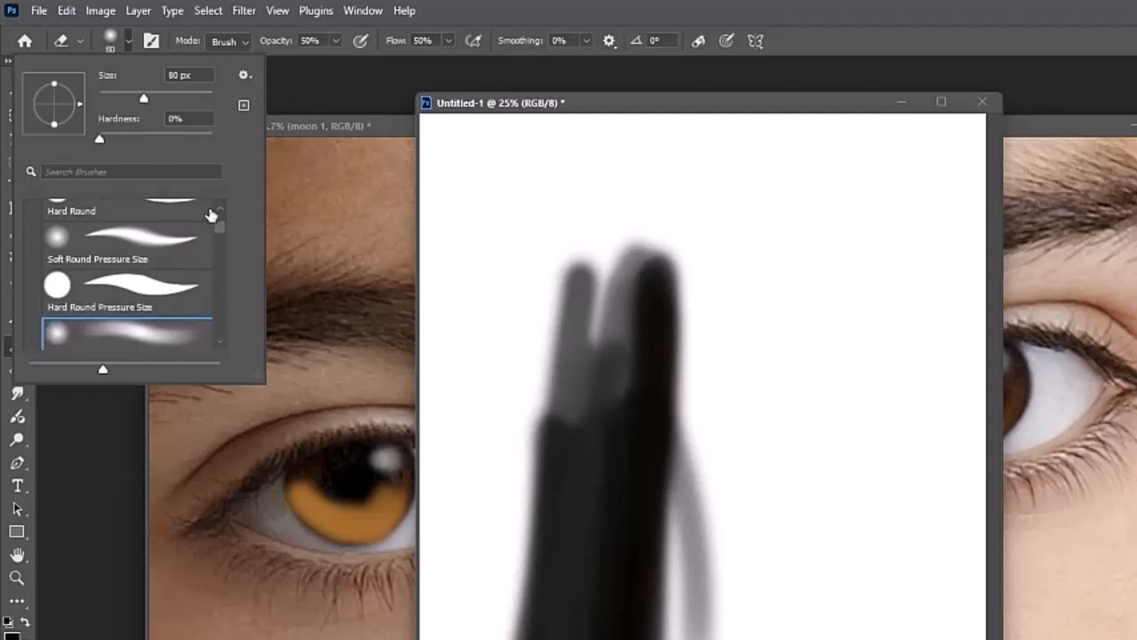
scroll(220, 234, "down", 1)
scroll(220, 235, "up", 3)
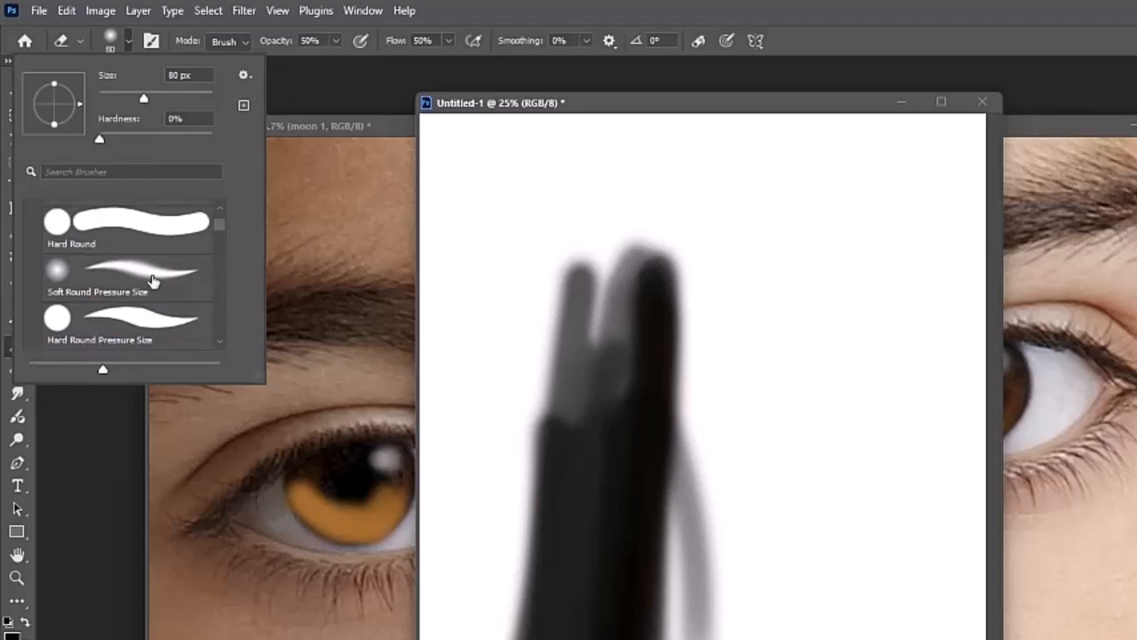
scroll(222, 244, "down", 2)
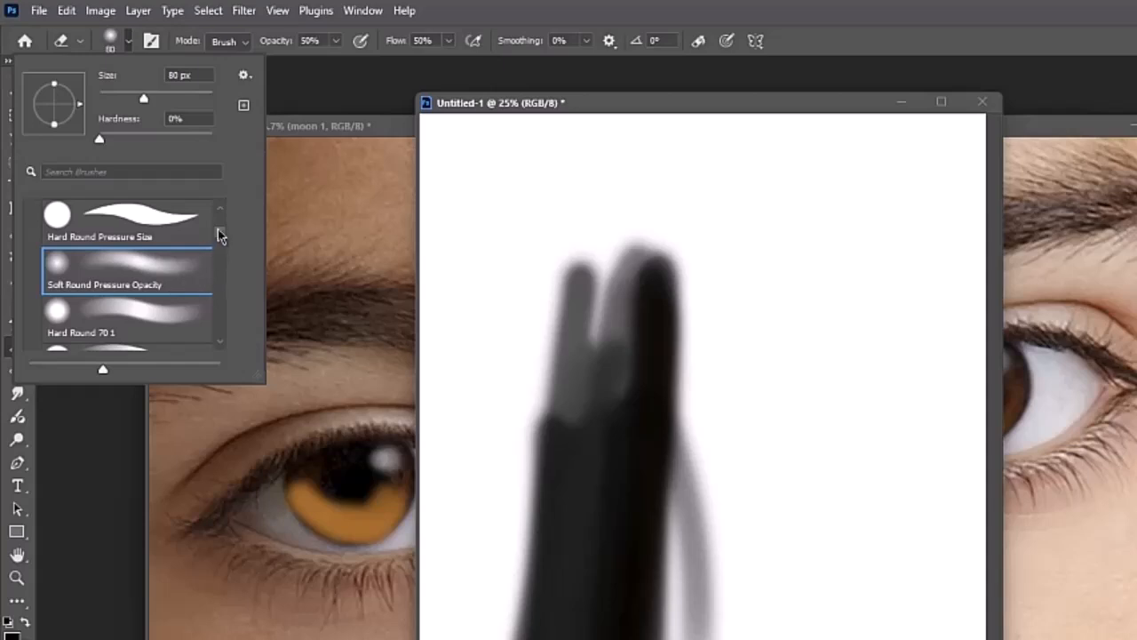
left_click_drag(223, 236, 224, 249)
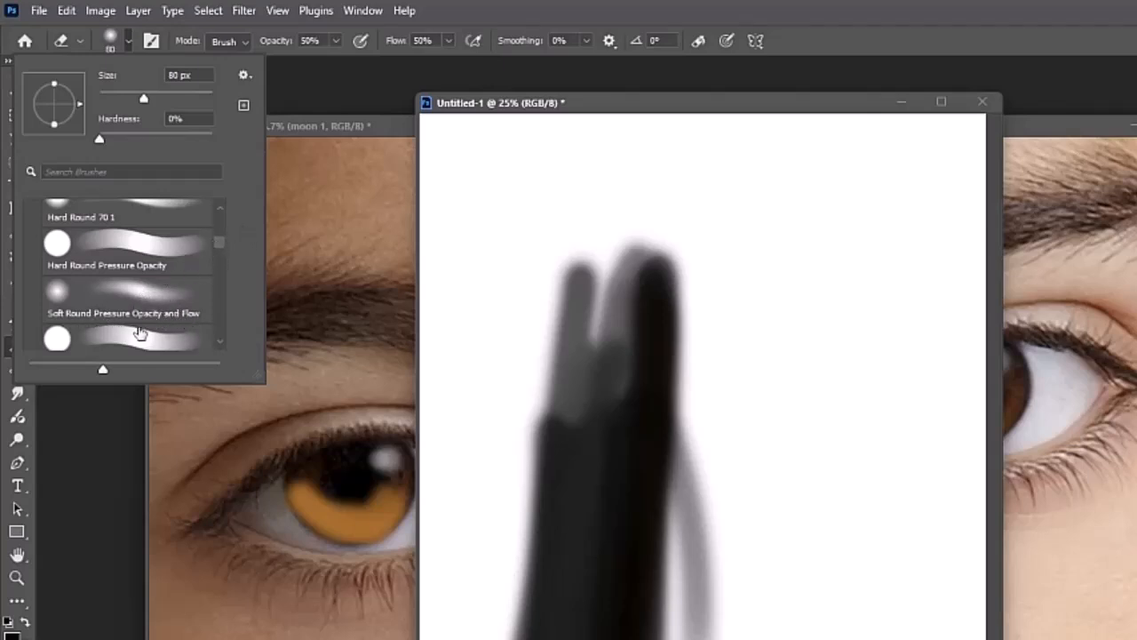
left_click(153, 301)
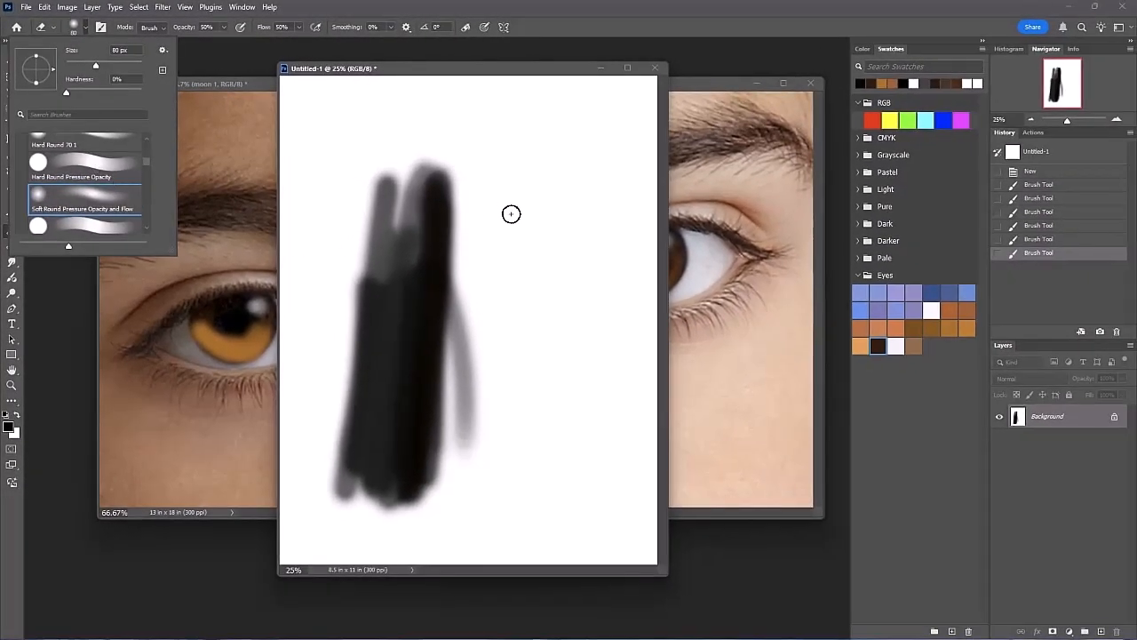
key("e")
left_click(485, 241)
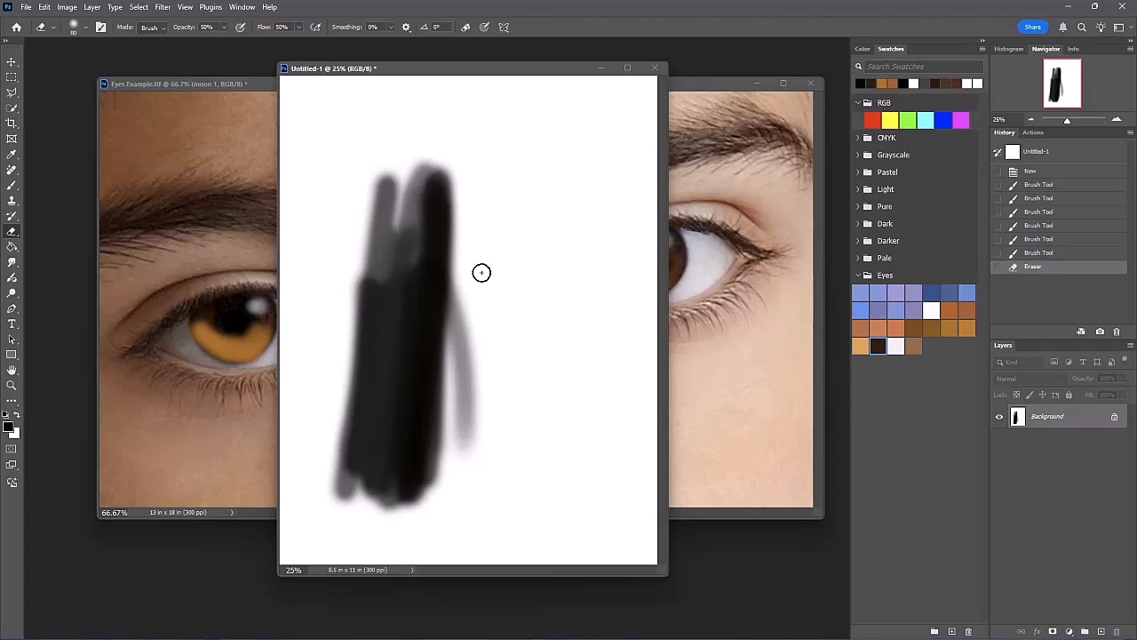
Enlarge the Eraser tip and lighten the right-hand edge of the black strokes on the test page with one long downward stroke
key("bracketright")
key("bracketright")
key("bracketright")
key("bracketright")
key("bracketright")
key("bracketright")
mouse_move(464, 294)
left_mouse_down()
mouse_move(465, 228)
mouse_move(425, 465)
left_mouse_up()
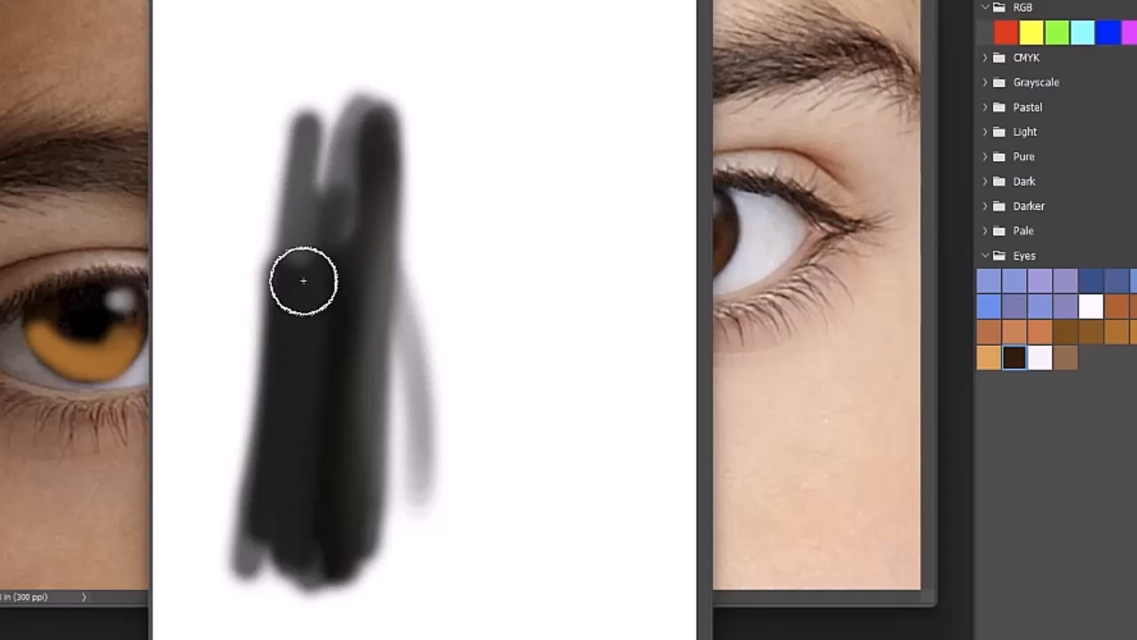
Shrink the Eraser tip to 10 px and erase thin vertical lines down the middle of the black strokes
key("bracketleft")
key("bracketleft")
key("bracketleft")
key("bracketleft")
key("bracketleft")
key("bracketleft")
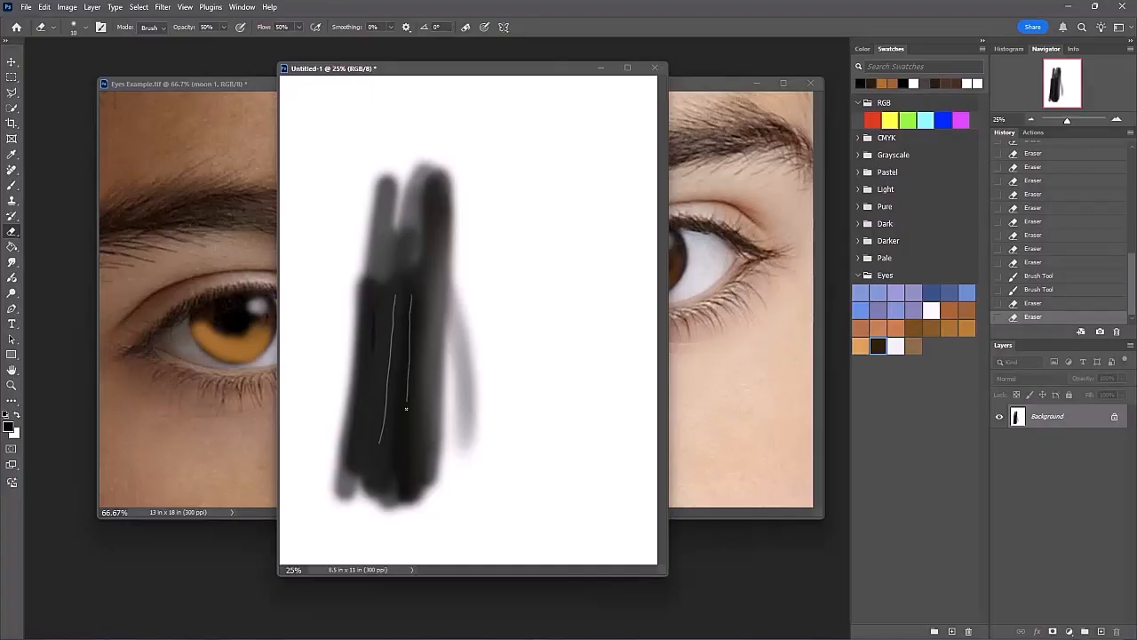
left_click_drag(406, 408, 400, 479)
Raise the Eraser's opacity and flow to 100% and erase more thin lines through the black strokes
left_click(225, 28)
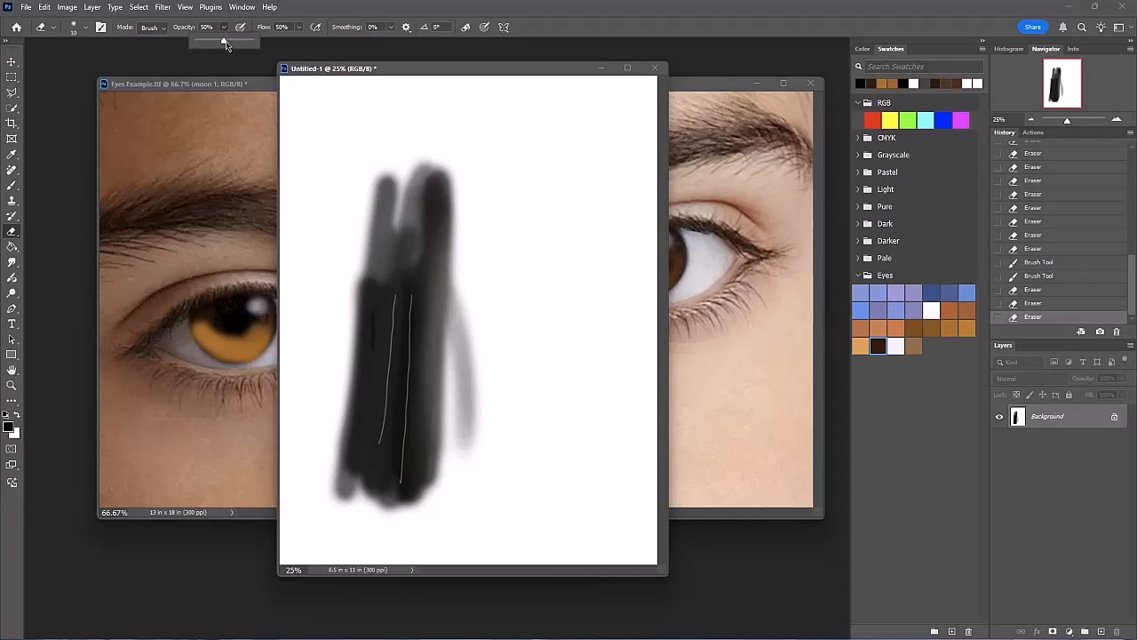
left_click_drag(299, 27, 347, 60)
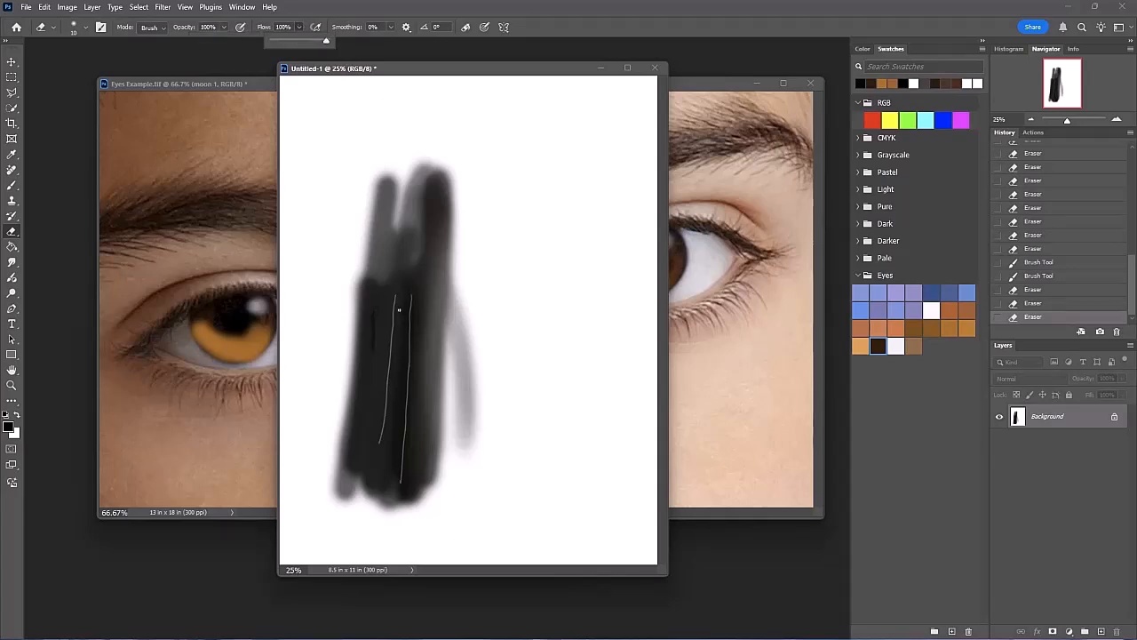
left_click(402, 297)
mouse_move(384, 404)
left_mouse_down()
mouse_move(366, 463)
mouse_move(423, 295)
mouse_move(402, 486)
left_mouse_up()
Erase the upper end of the black strokes with a larger soft tip, and add more thin erased lines on their left side
left_click(86, 27)
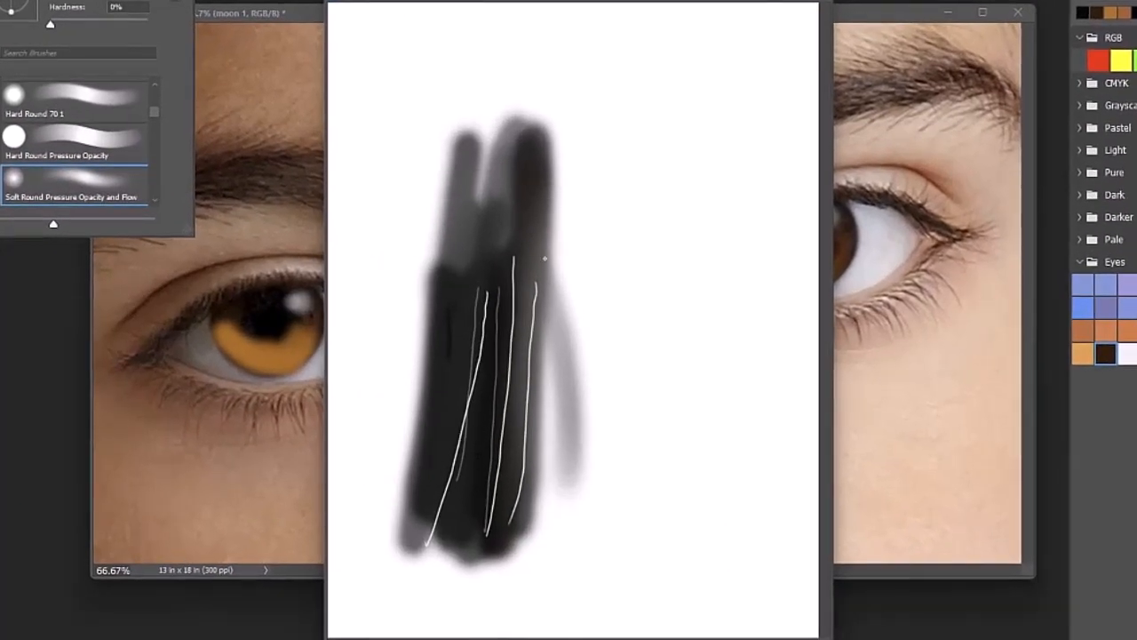
left_click(645, 242)
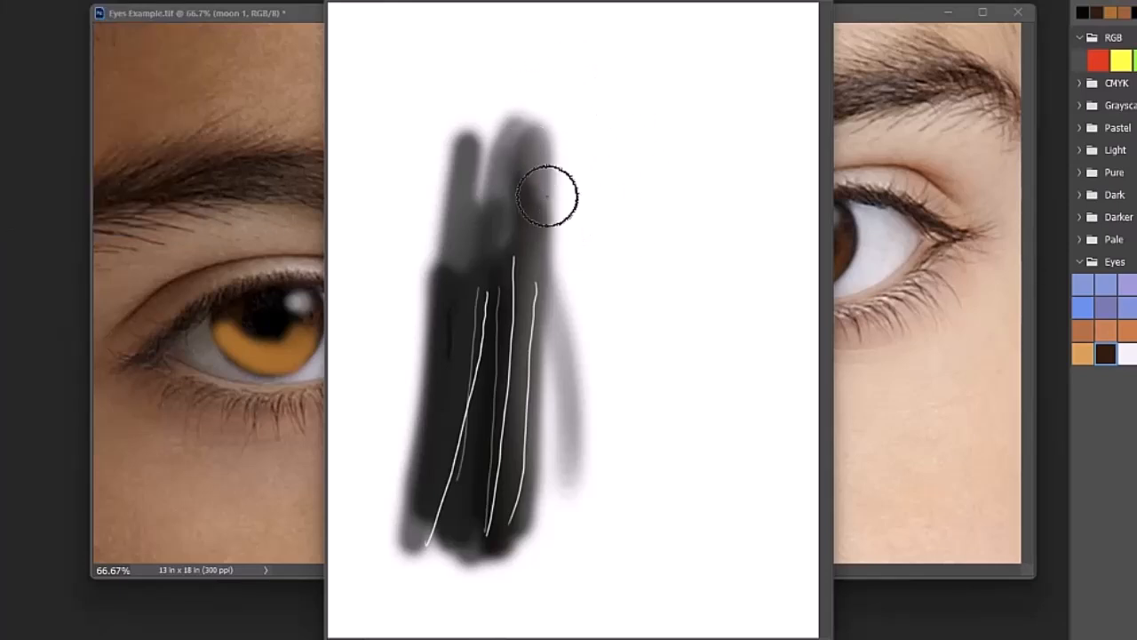
mouse_move(491, 175)
left_mouse_down()
mouse_move(531, 167)
mouse_move(554, 216)
mouse_move(569, 179)
mouse_move(570, 220)
mouse_move(519, 172)
mouse_move(538, 149)
left_mouse_up()
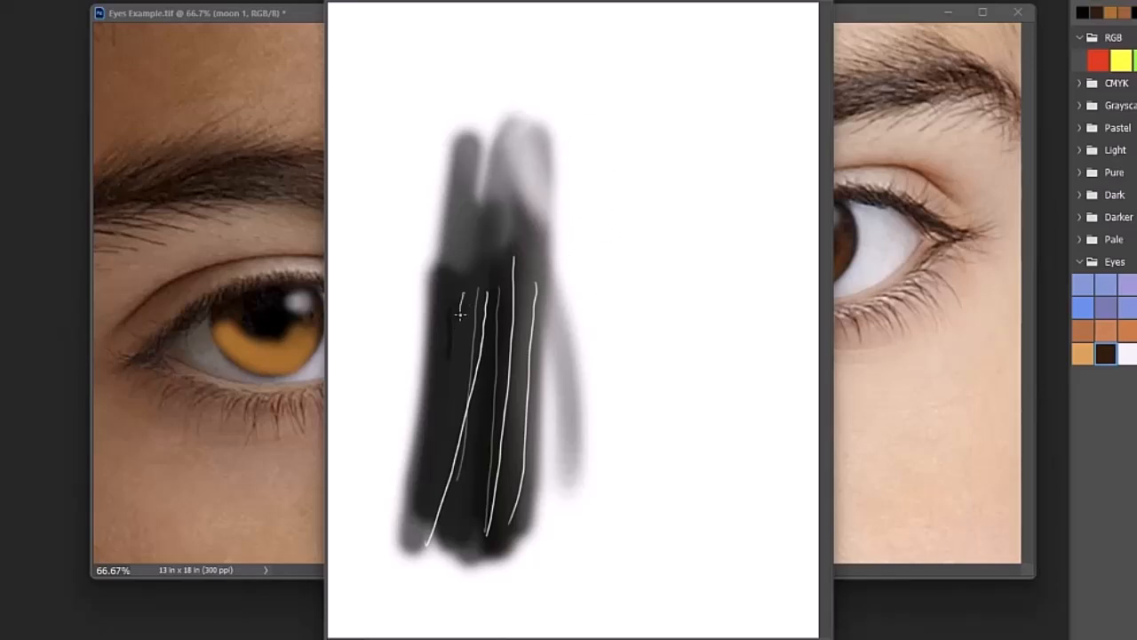
left_click_drag(459, 315, 442, 444)
left_click_drag(458, 282, 414, 512)
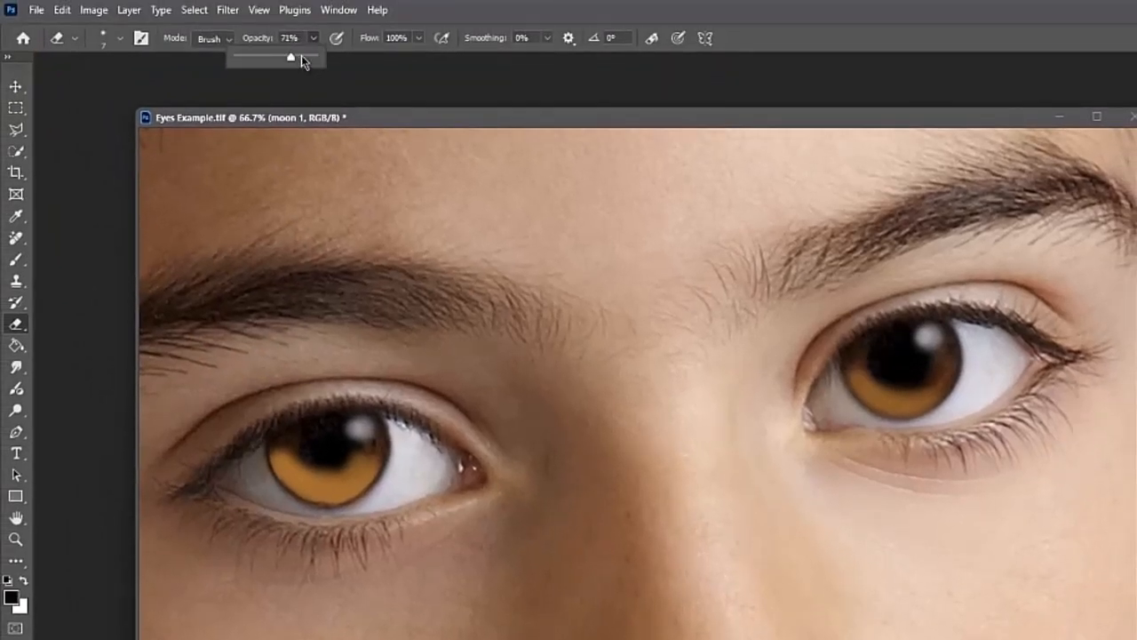
In Eyes Example.tif, set the Eraser's opacity to 100% and enlarge its tip to 60 px
left_click_drag(301, 60, 336, 67)
key("bracketright")
key("bracketright")
key("bracketright")
key("bracketright")
key("bracketright")
key("bracketright")
key("bracketright")
key("bracketright")
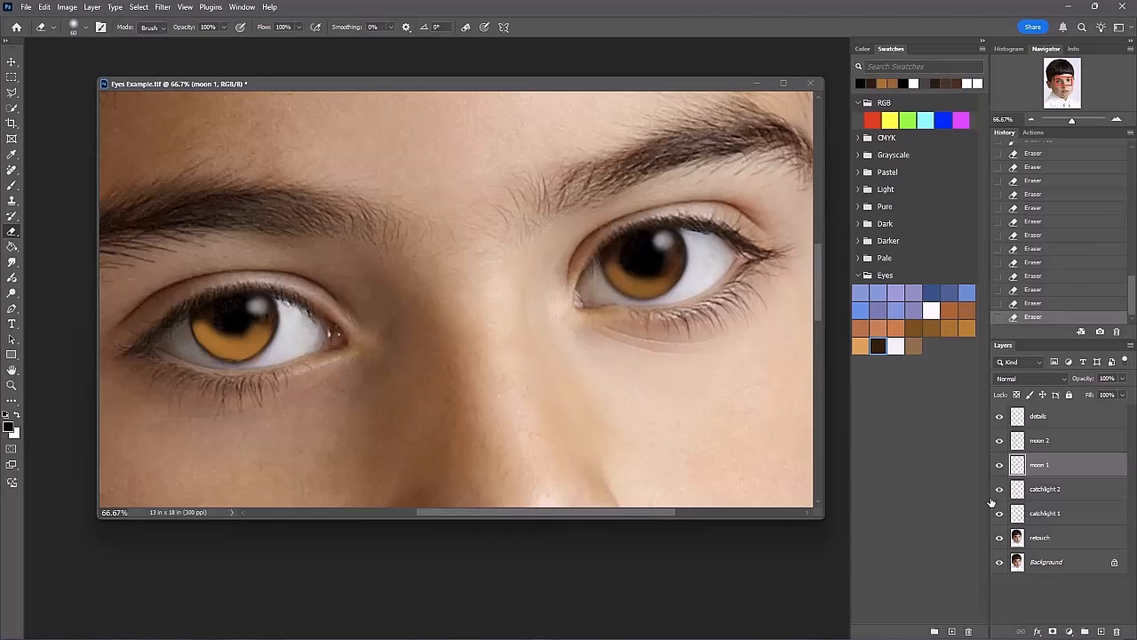
Hide and reshow the moon 1 layer to compare the irises, with moon 2 selected and the Eraser reduced to 45 px
left_click(999, 464)
left_click(1044, 440)
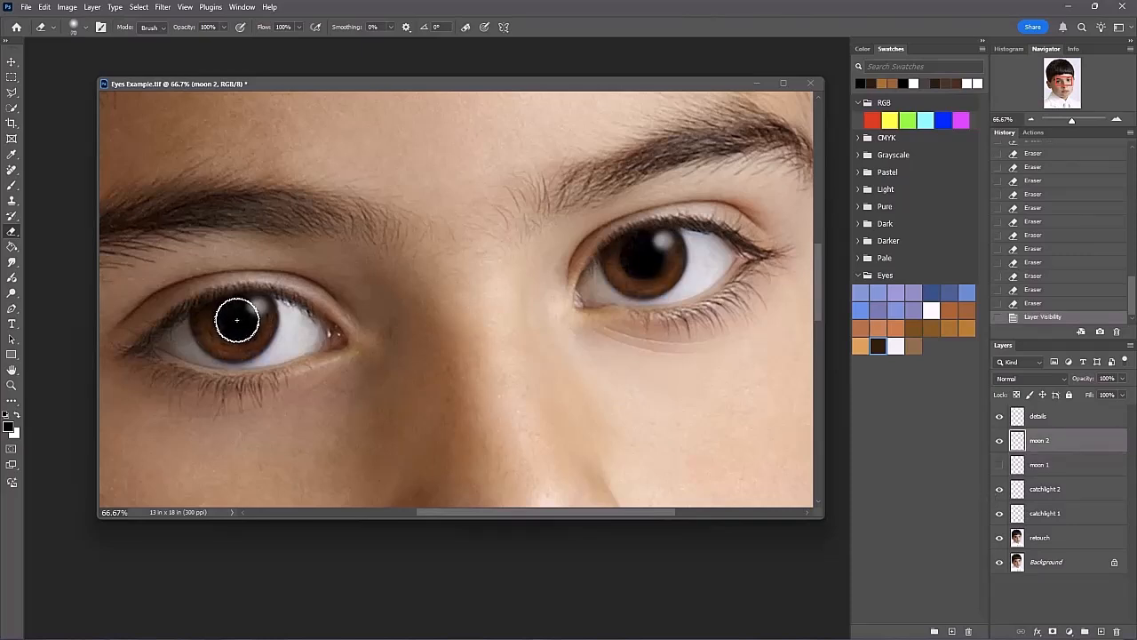
key("bracketleft")
key("bracketleft")
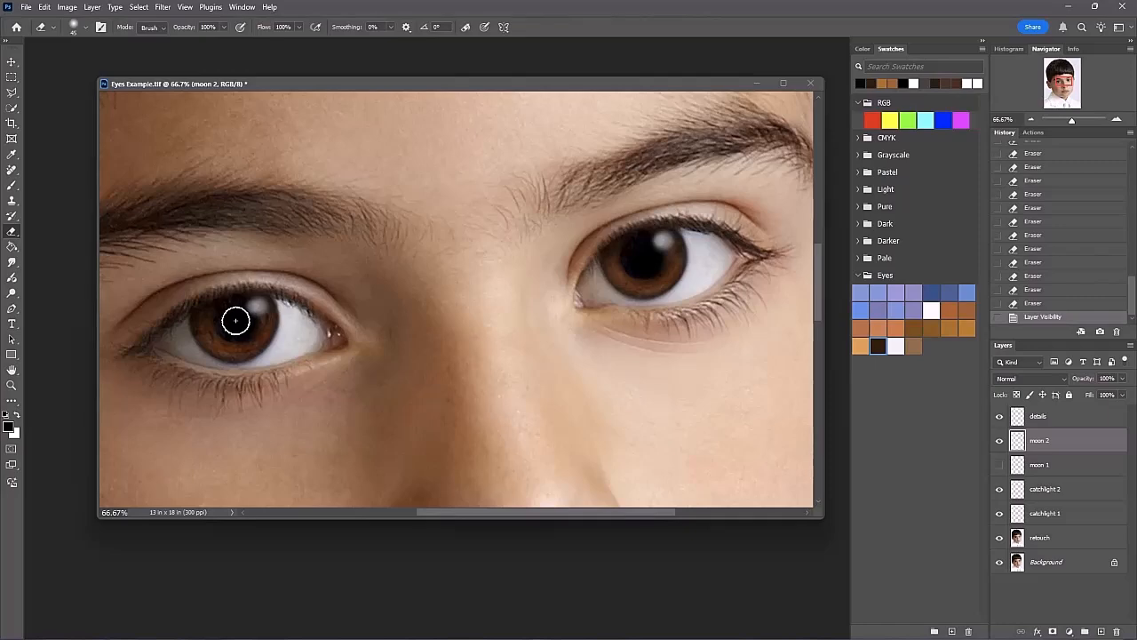
left_click(999, 465)
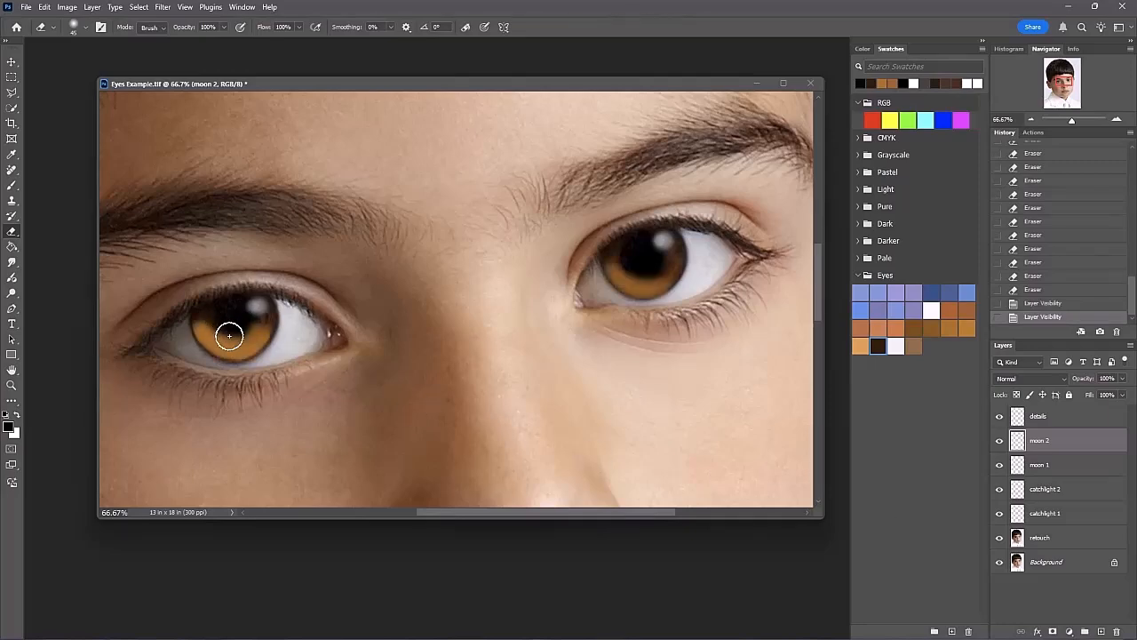
Try to erase the amber paint around the pupil of the left-hand eye on the moon 2 layer
mouse_move(229, 335)
left_mouse_down()
mouse_move(234, 315)
mouse_move(244, 326)
left_mouse_up()
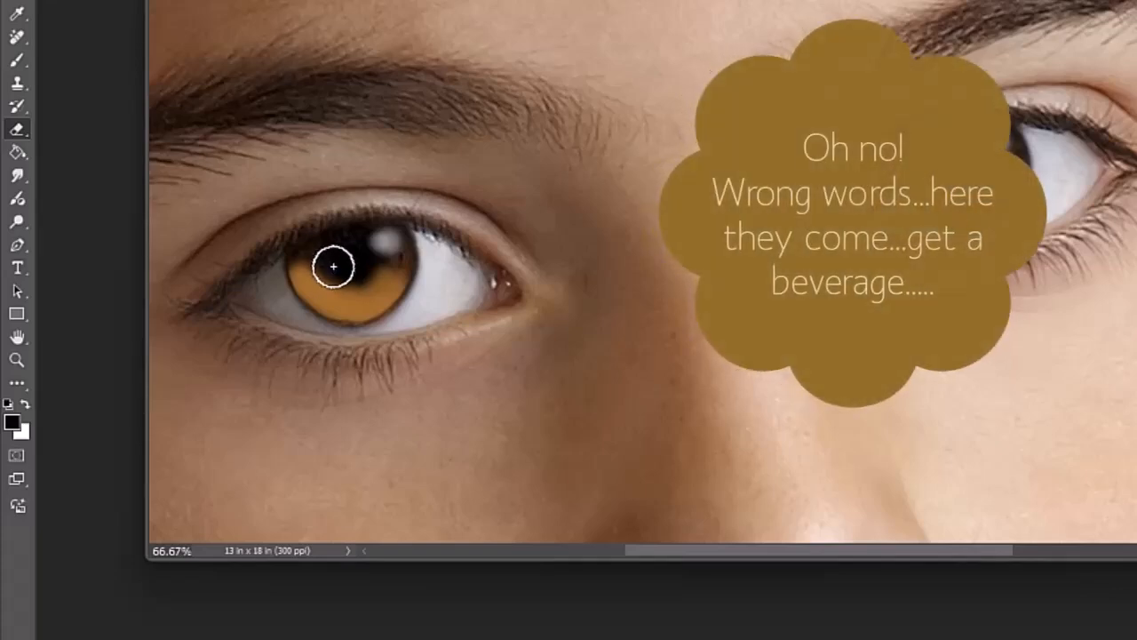
left_click_drag(334, 266, 362, 247)
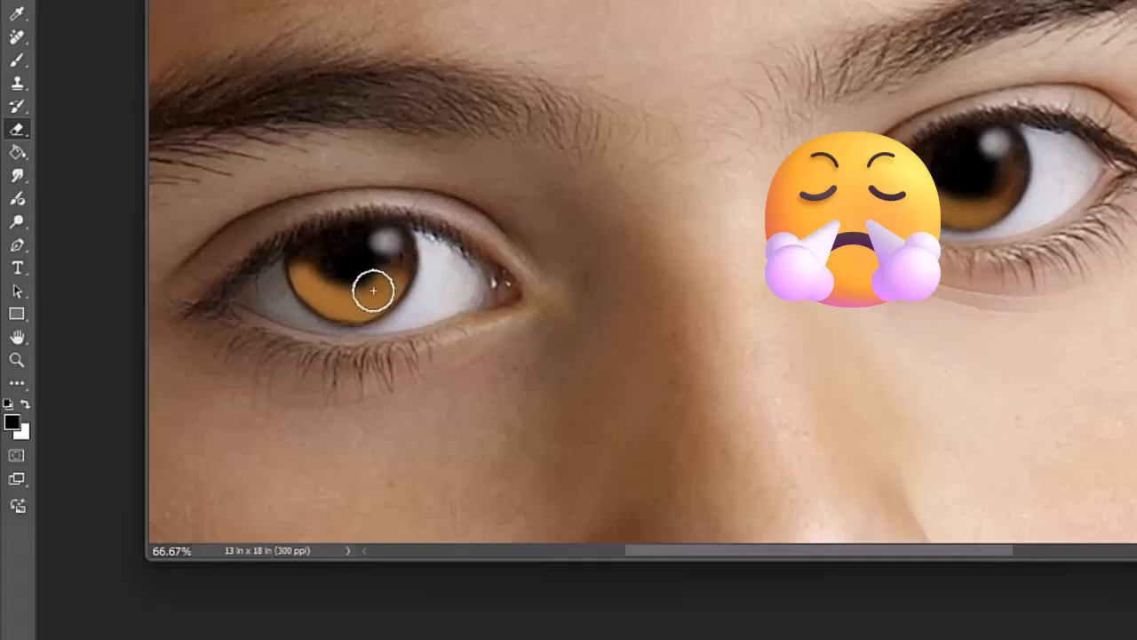
mouse_move(331, 266)
left_mouse_down()
mouse_move(329, 254)
mouse_move(318, 259)
mouse_move(362, 282)
left_mouse_up()
mouse_move(321, 262)
left_mouse_down()
mouse_move(370, 287)
mouse_move(350, 267)
mouse_move(316, 260)
mouse_move(343, 283)
mouse_move(358, 251)
mouse_move(435, 257)
mouse_move(344, 246)
mouse_move(379, 282)
mouse_move(359, 249)
left_mouse_up()
key("bracketleft")
key("bracketleft")
key("bracketleft")
key("bracketleft")
key("bracketleft")
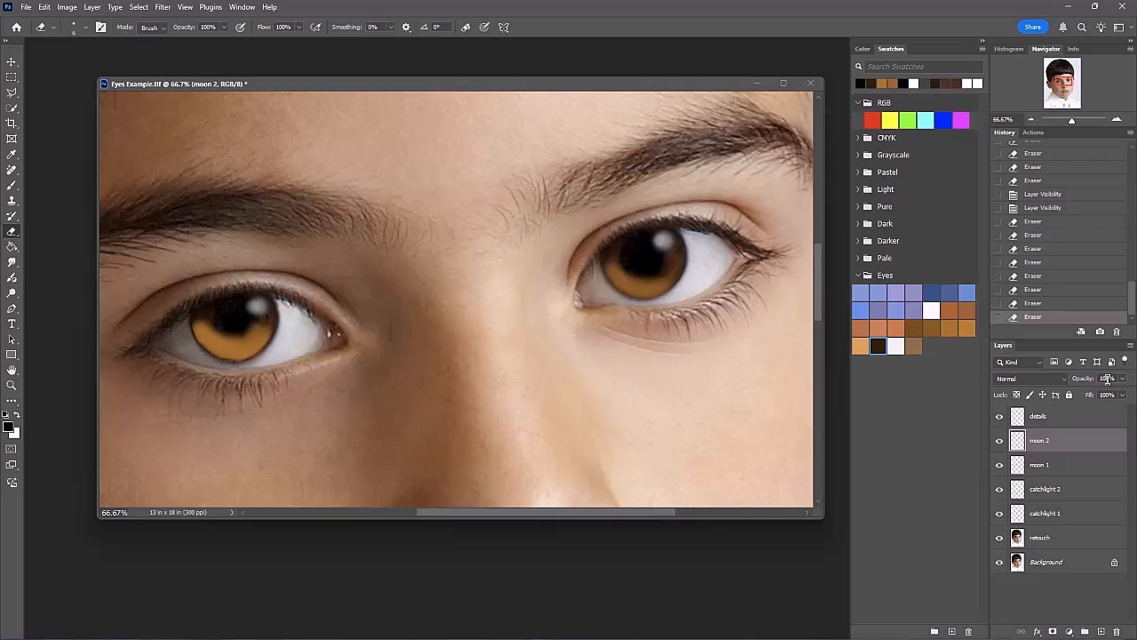
Select the moon 1 layer and erase the amber paint overlapping the left-hand eye's pupil with a larger tip
left_click(1085, 467)
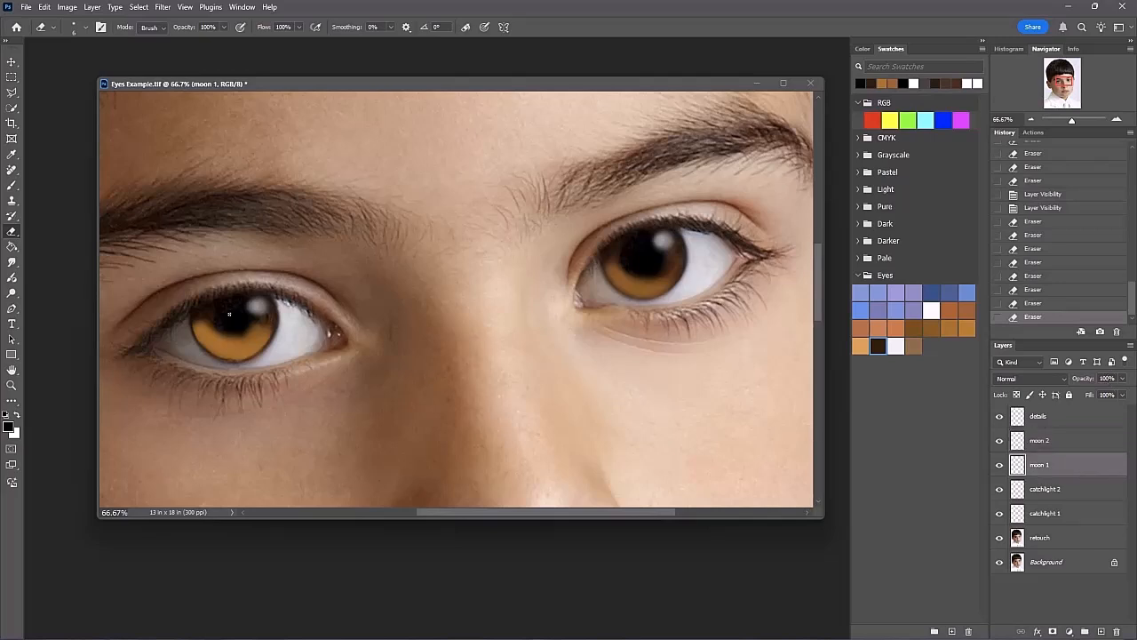
key("bracketright")
key("bracketright")
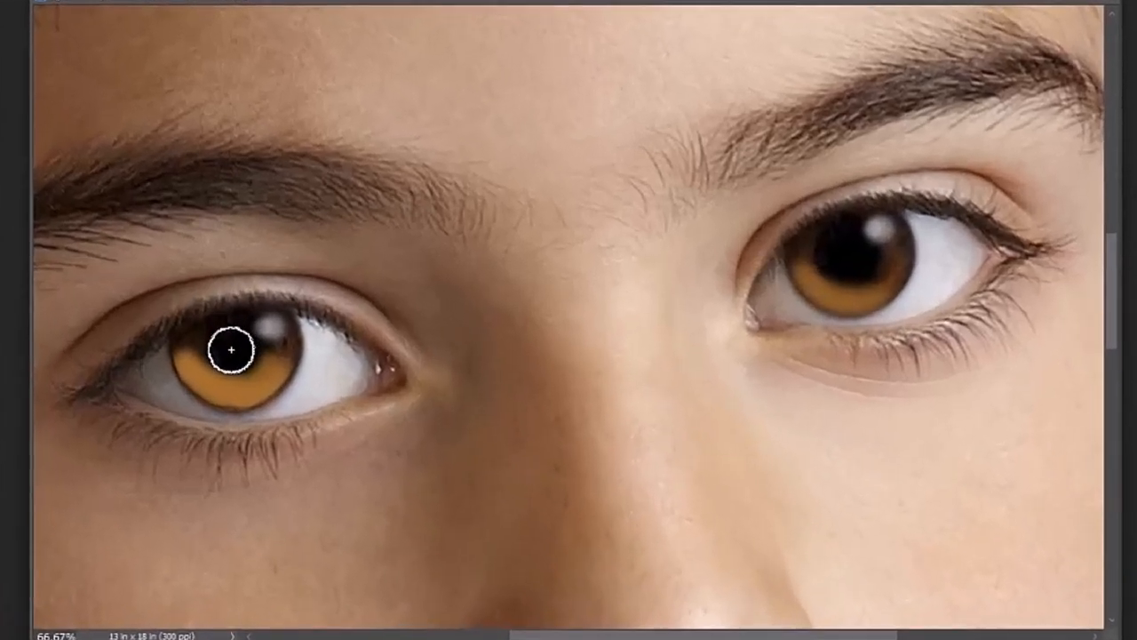
mouse_move(231, 350)
left_mouse_down()
mouse_move(226, 338)
mouse_move(237, 335)
mouse_move(256, 367)
mouse_move(219, 347)
left_mouse_up()
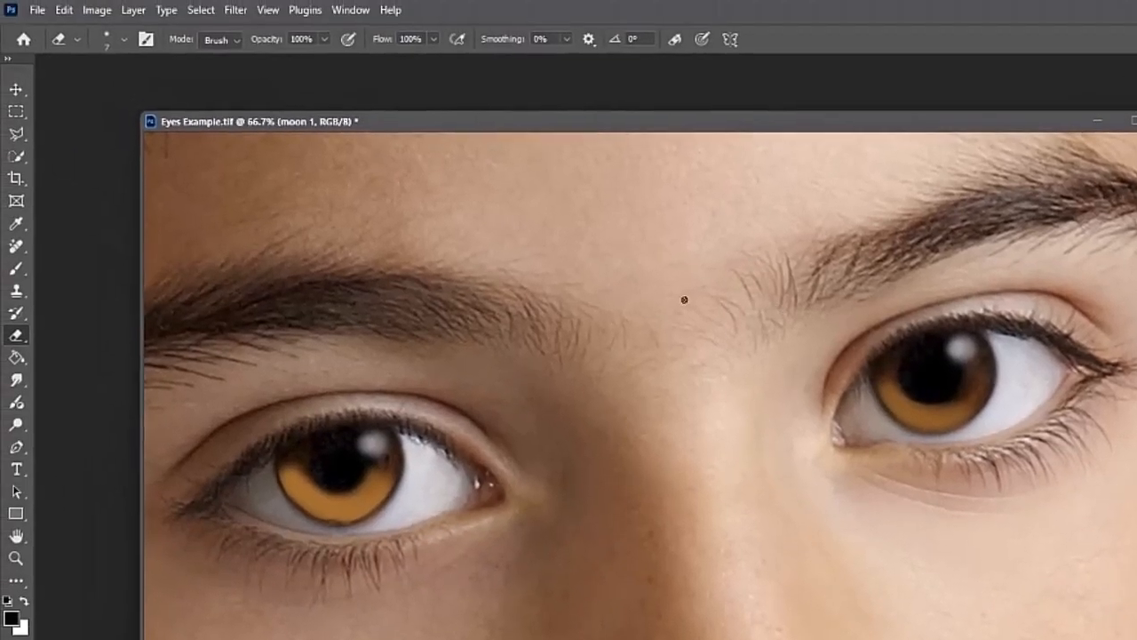
Set the Eraser's opacity and flow to 50% and touch up the amber paint on the right-hand eye with a resized tip
left_click(325, 39)
left_click_drag(329, 59, 288, 65)
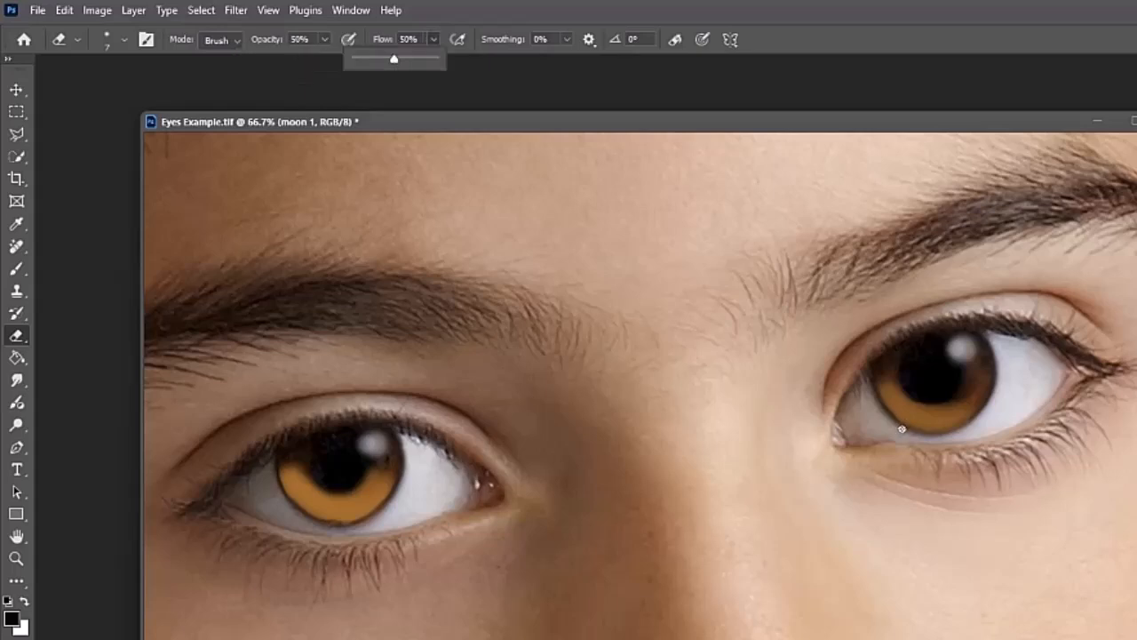
left_click(903, 426)
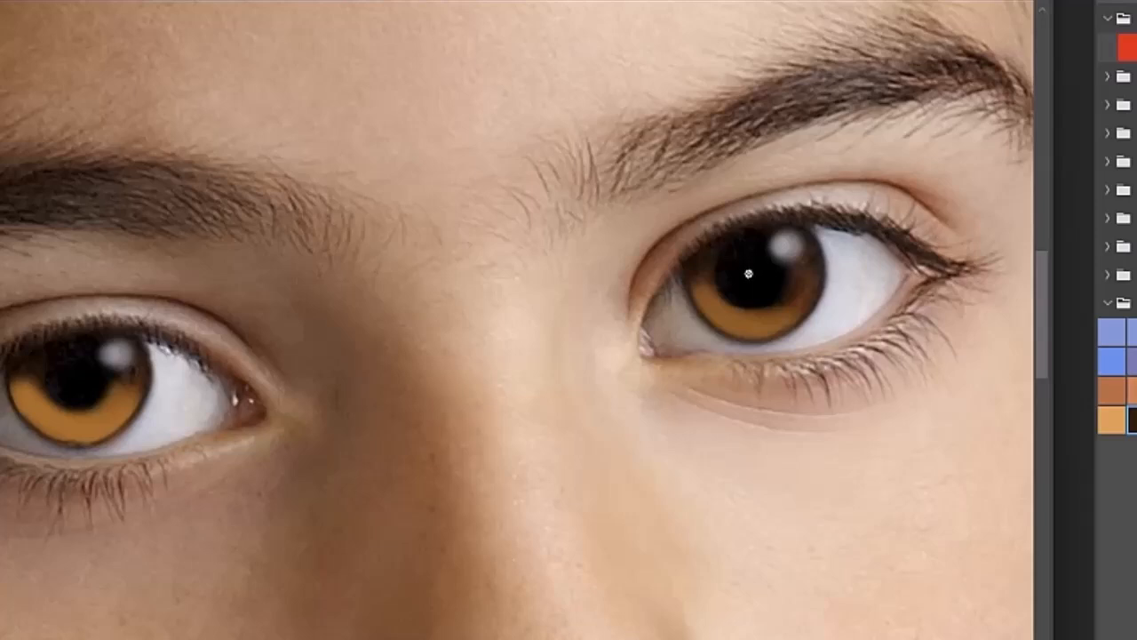
key("]")
key("]")
key("]")
key("]")
key("]")
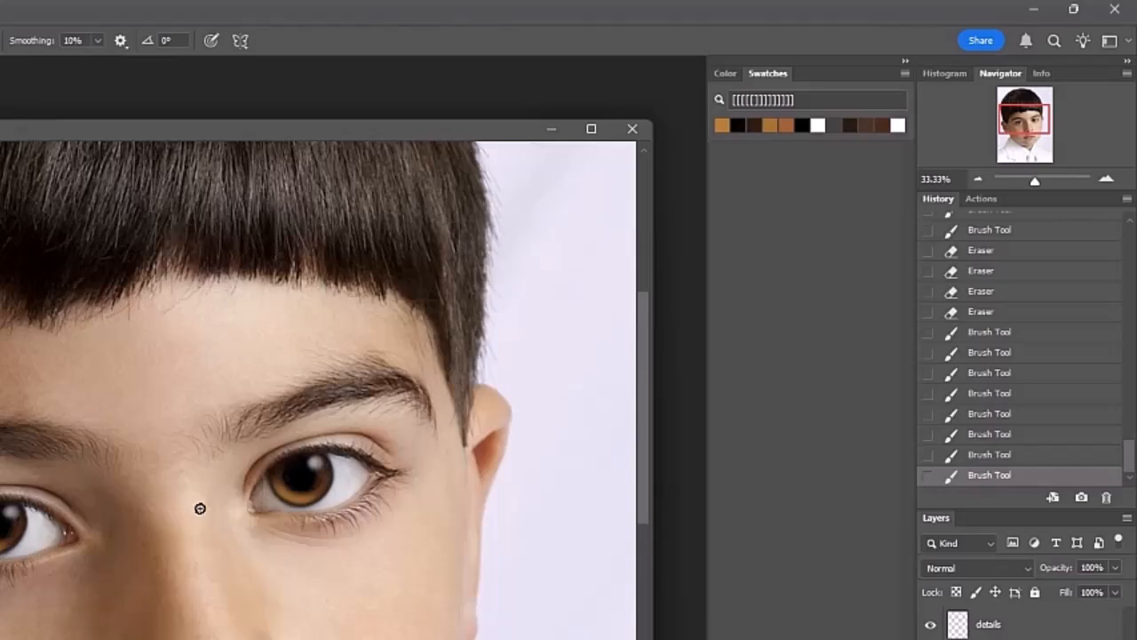
Review the latest history states and examine both painted irises at 100% zoom
left_click(199, 508)
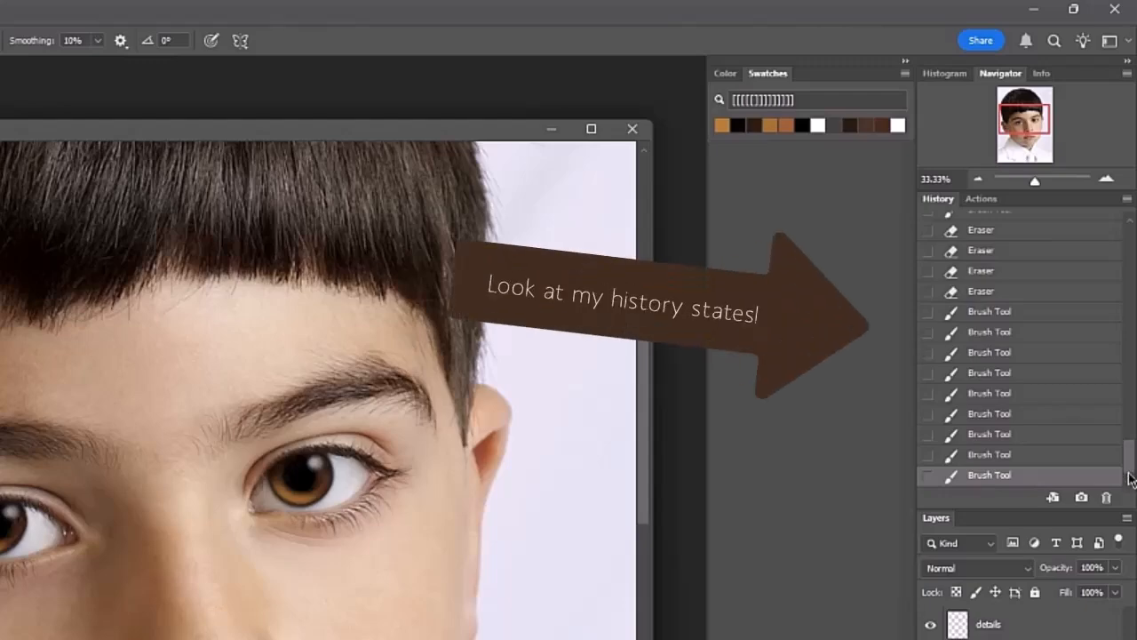
mouse_move(1130, 454)
left_mouse_down()
mouse_move(1130, 405)
mouse_move(1135, 485)
left_mouse_up()
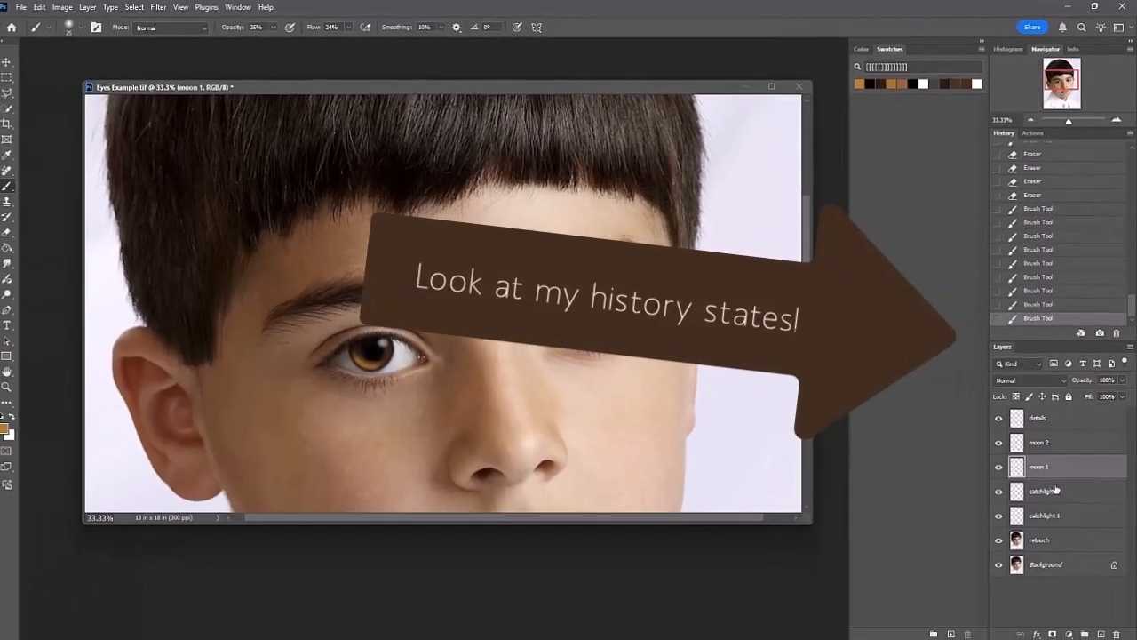
left_click(11, 385)
left_click(650, 305)
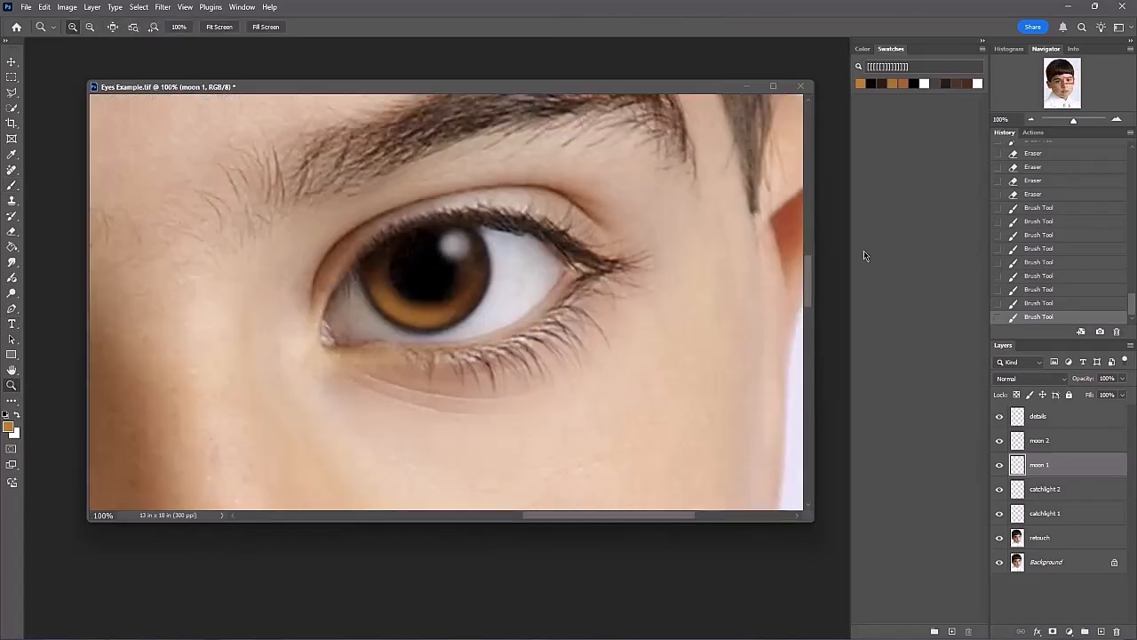
left_click_drag(1068, 79, 1058, 80)
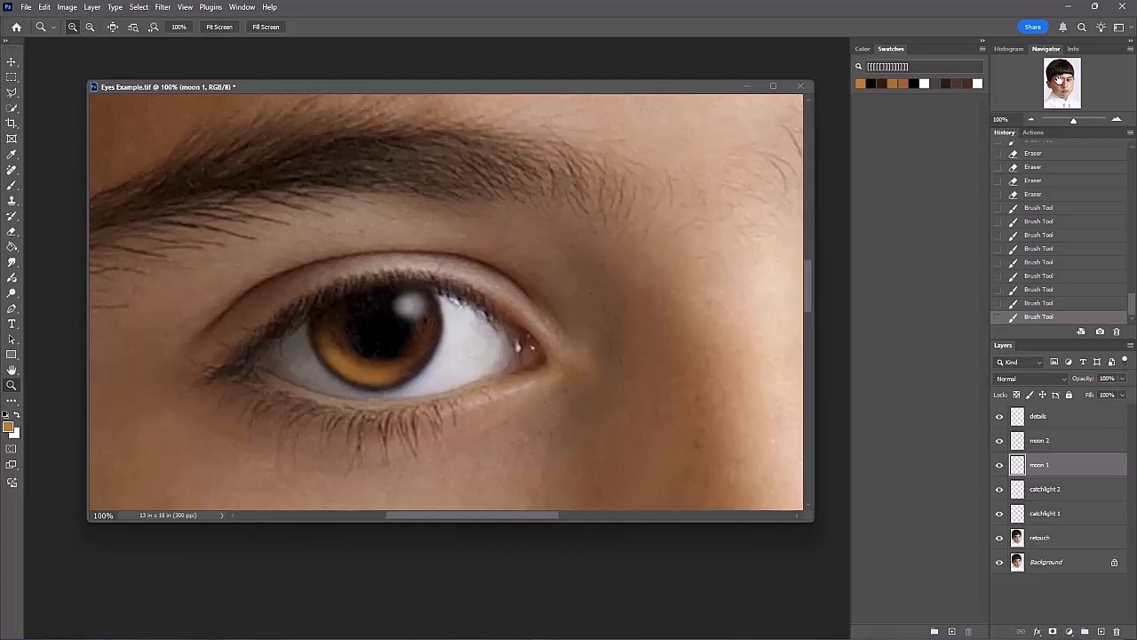
Lower the moon 1 layer's opacity to 65% and its fill to 75%
left_click(1032, 120)
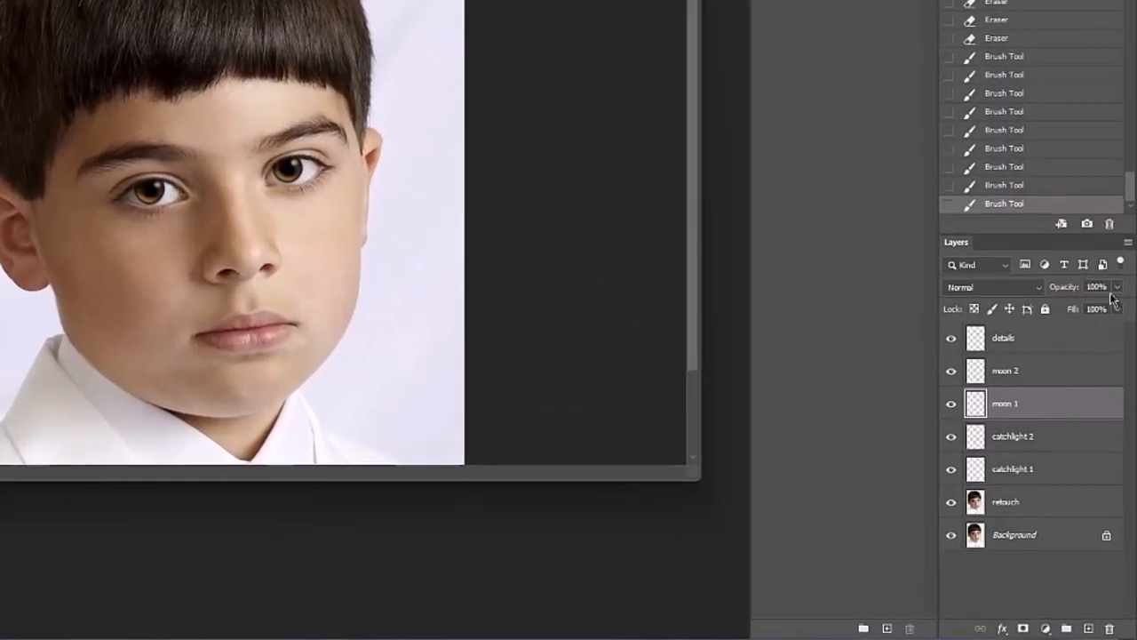
left_click(1118, 288)
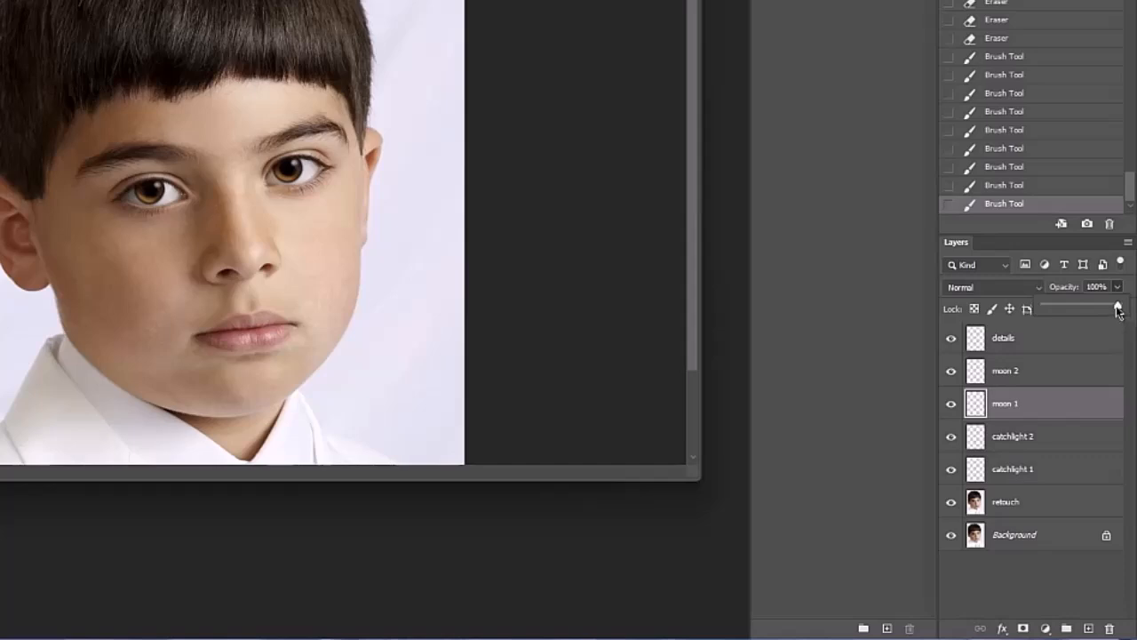
left_click_drag(1115, 311, 1109, 311)
left_click_drag(1092, 307, 1094, 307)
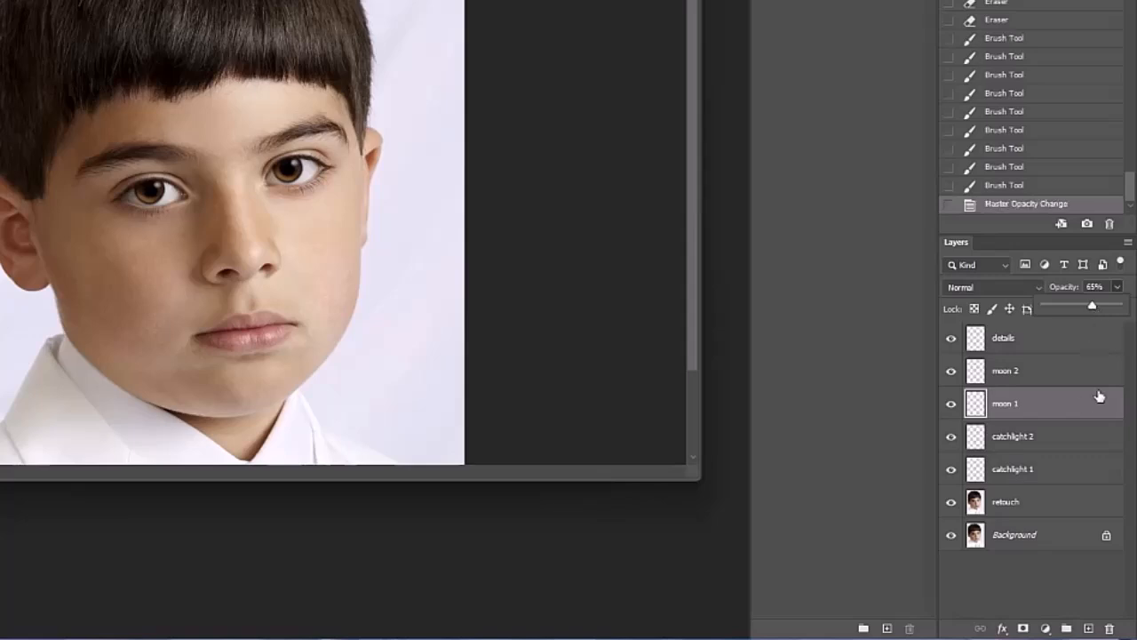
left_click(1128, 311)
left_click(1118, 310)
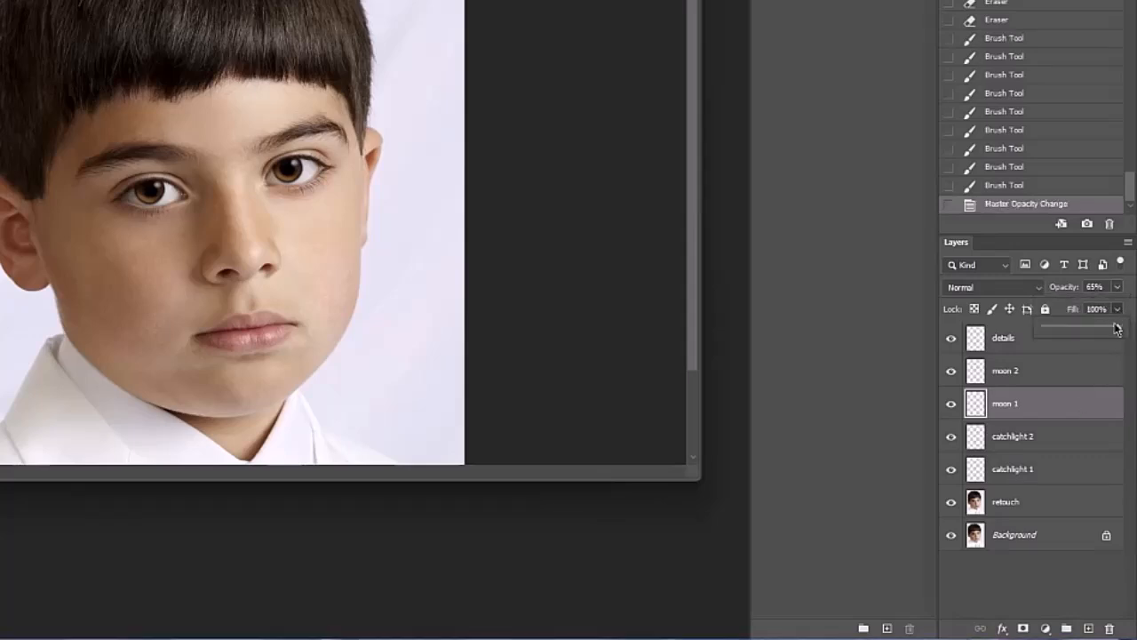
left_click_drag(1119, 331, 1095, 334)
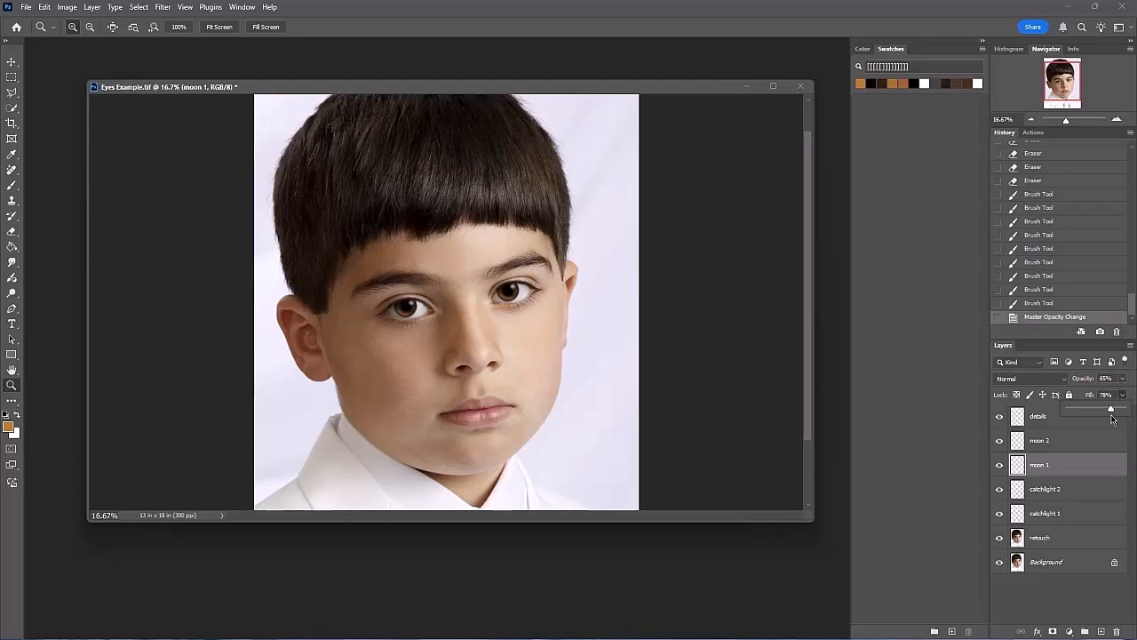
left_click_drag(1112, 419, 1109, 419)
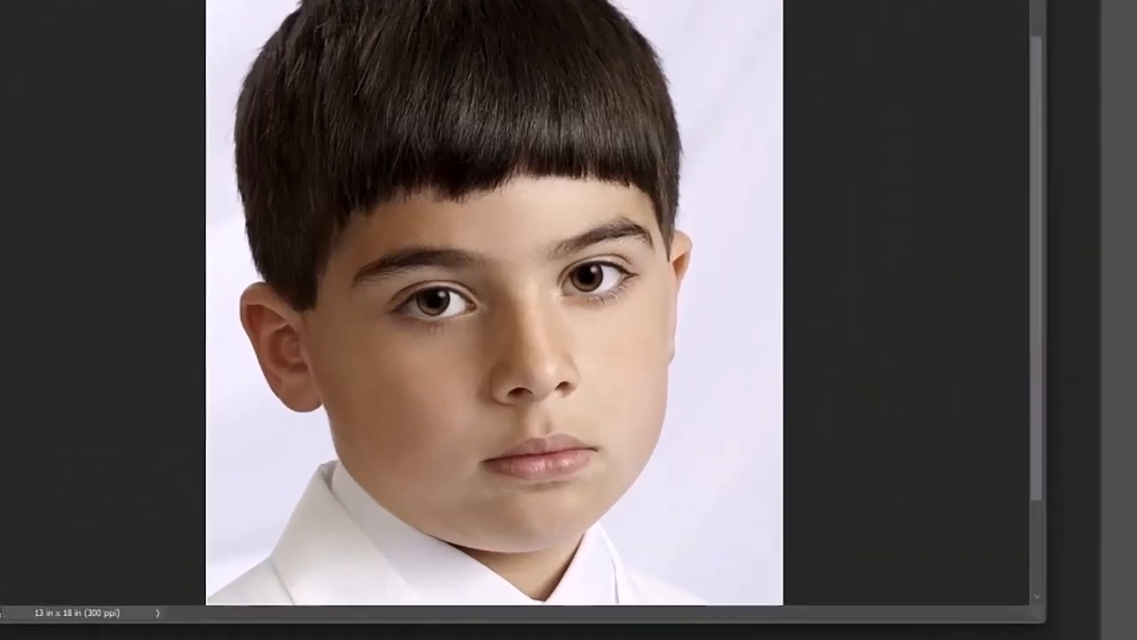
Examine the softened irises up close and in the full portrait, and compare the opacity and fill settings of moon 2 and moon 1
left_click(555, 272)
left_click(529, 316)
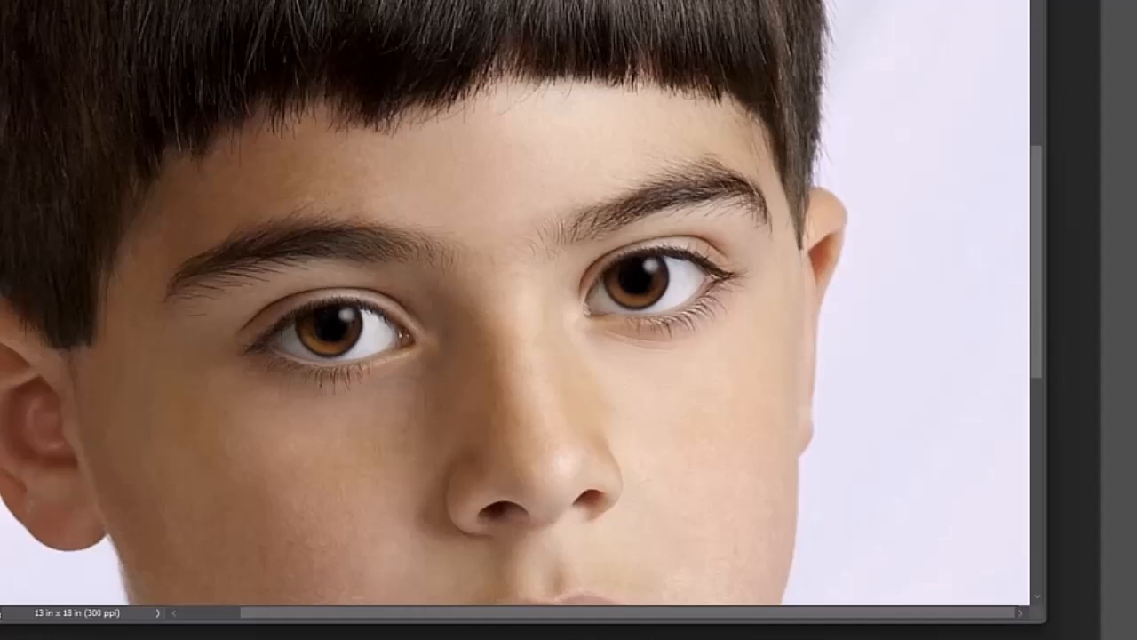
left_click(1031, 121)
left_click(1032, 120)
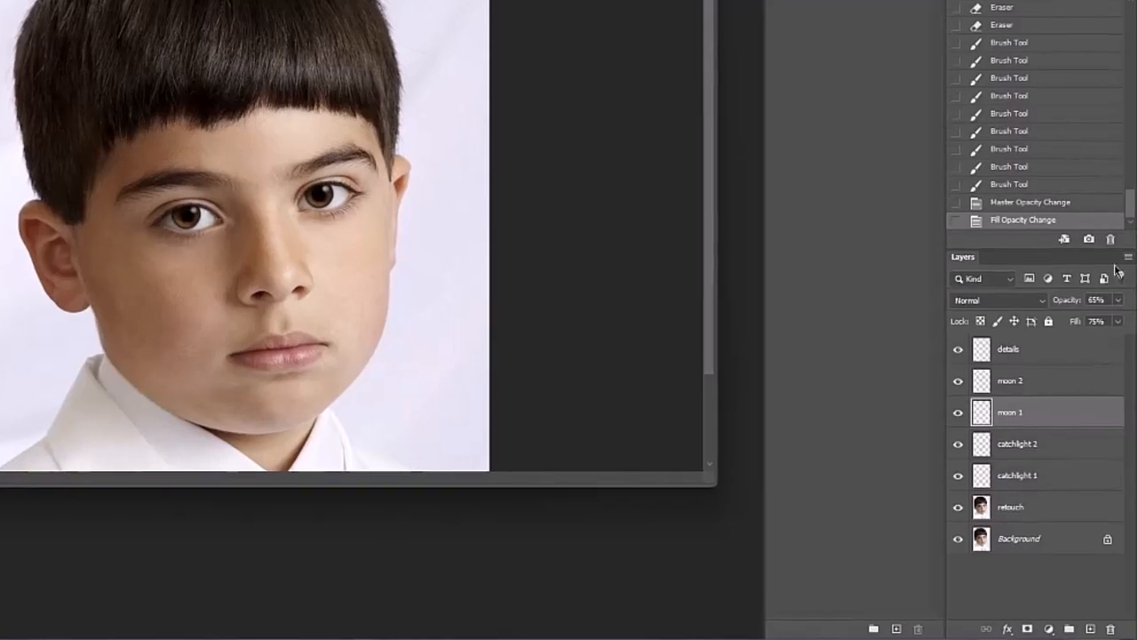
left_click(1069, 391)
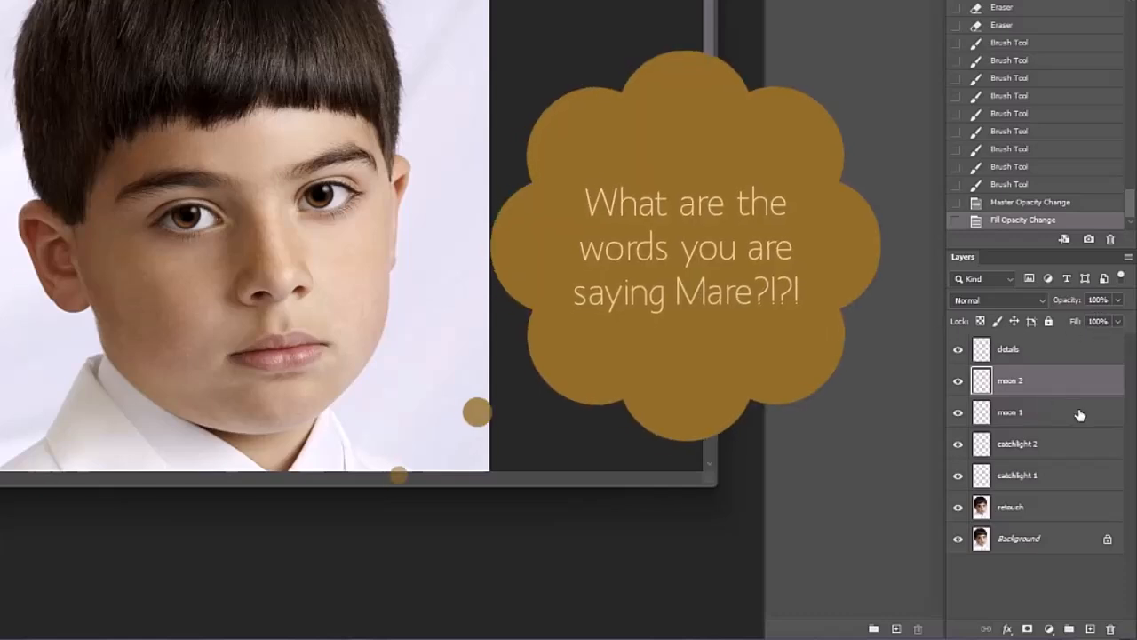
left_click(1079, 411)
left_click_drag(1086, 300, 1096, 300)
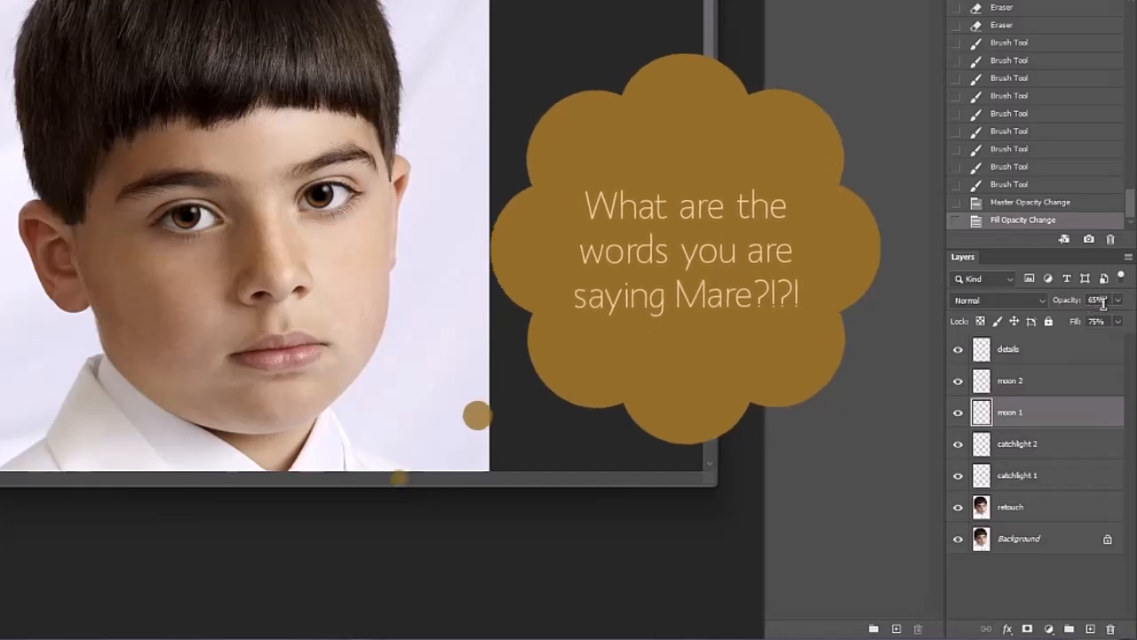
Set both the opacity and the fill of the moon 1 layer to 70%
left_click(1117, 300)
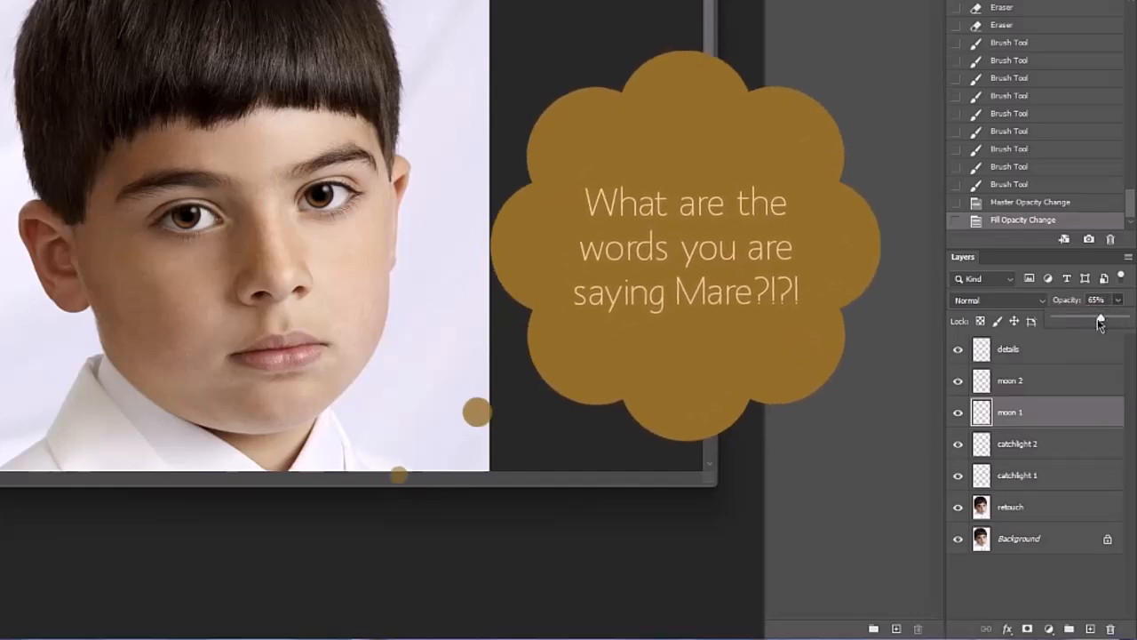
left_click_drag(1101, 318, 1104, 318)
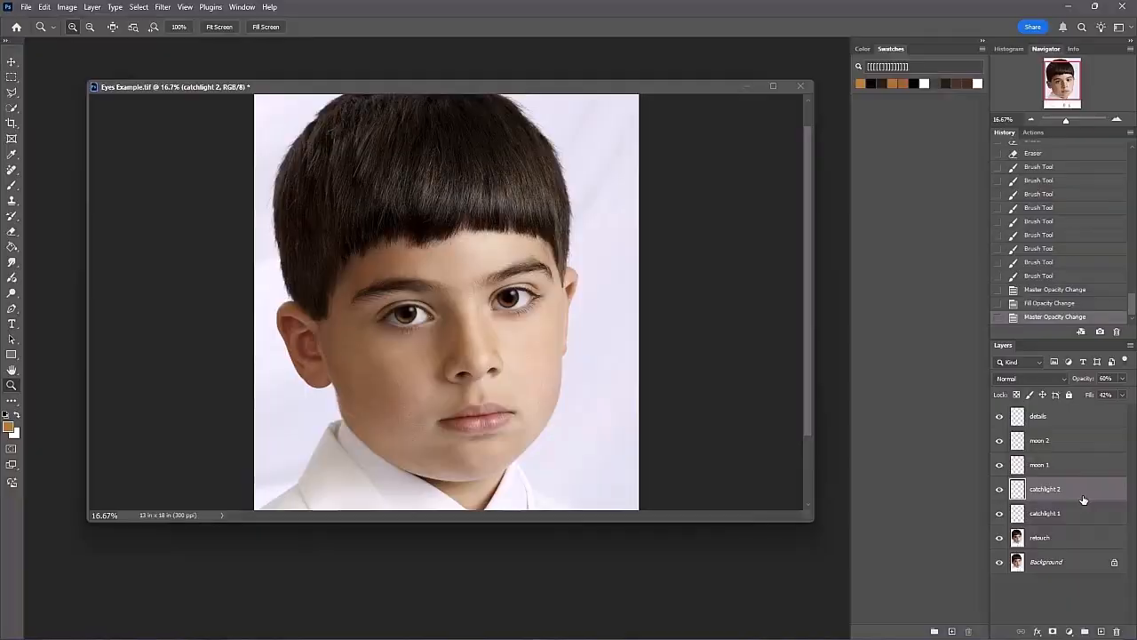
left_click(1097, 466)
left_click(1124, 398)
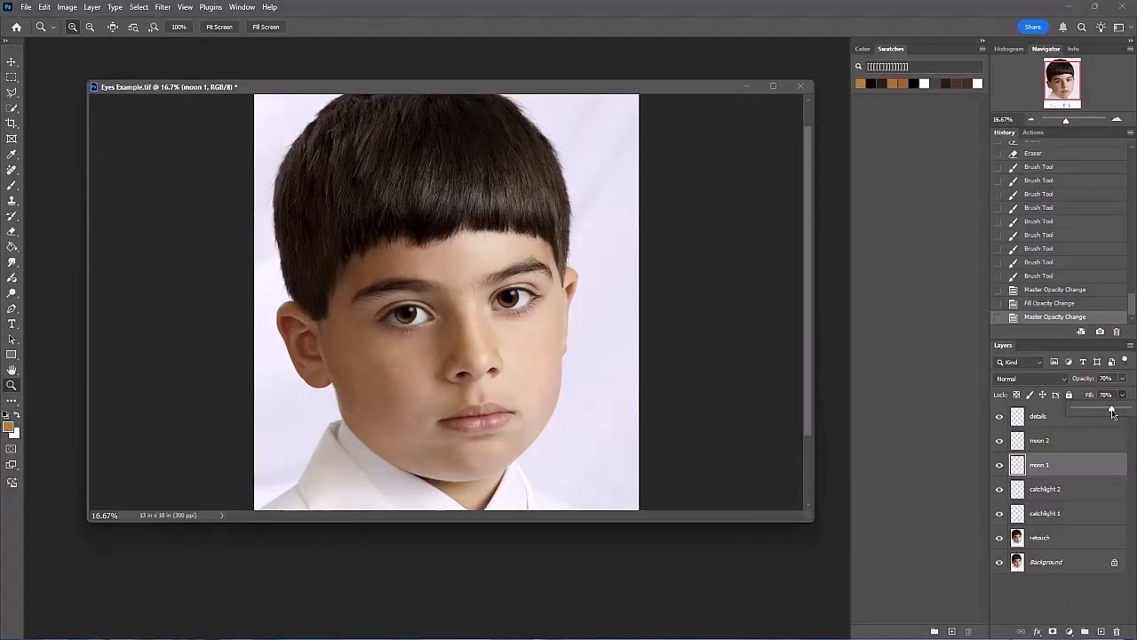
left_click(1112, 410)
left_click(1122, 378)
left_click_drag(1111, 394, 1117, 396)
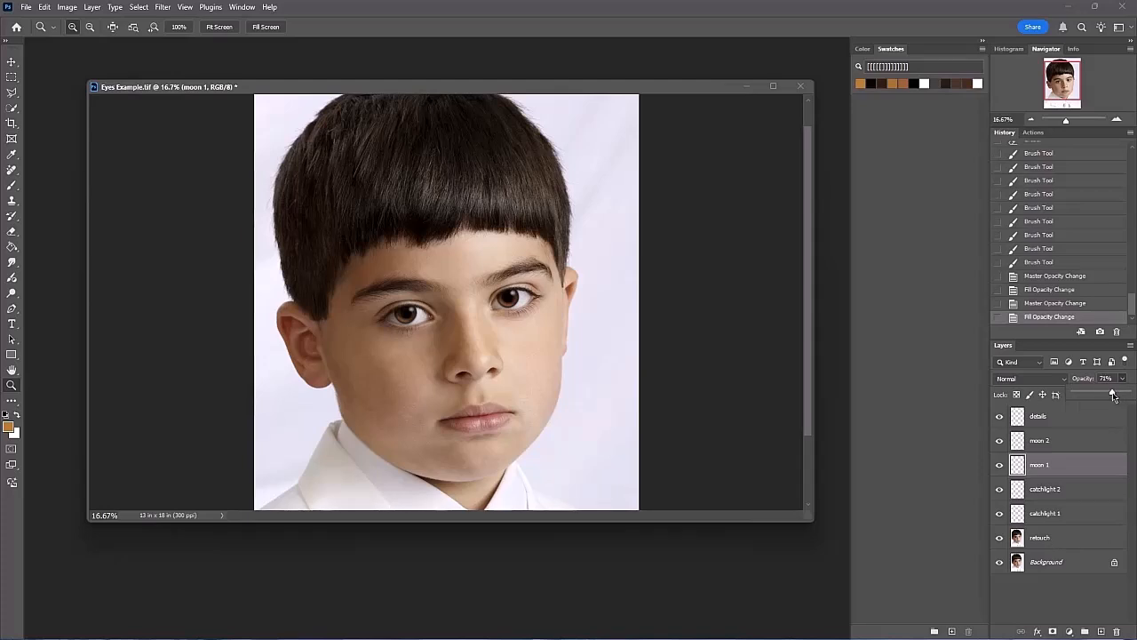
left_click_drag(1111, 397, 1115, 394)
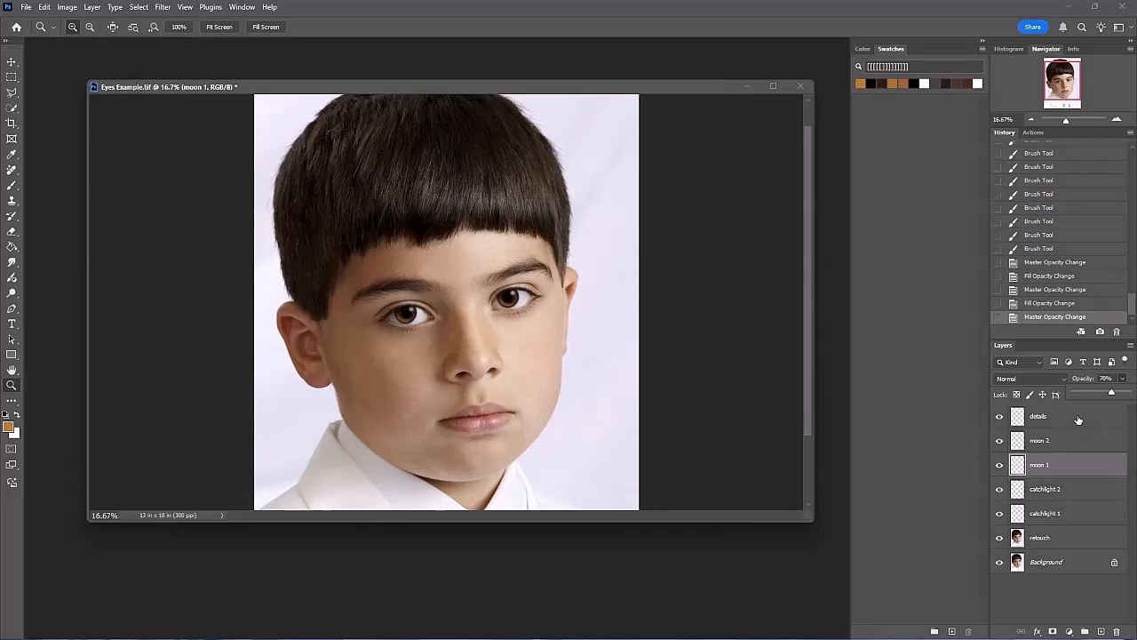
left_click(1084, 378)
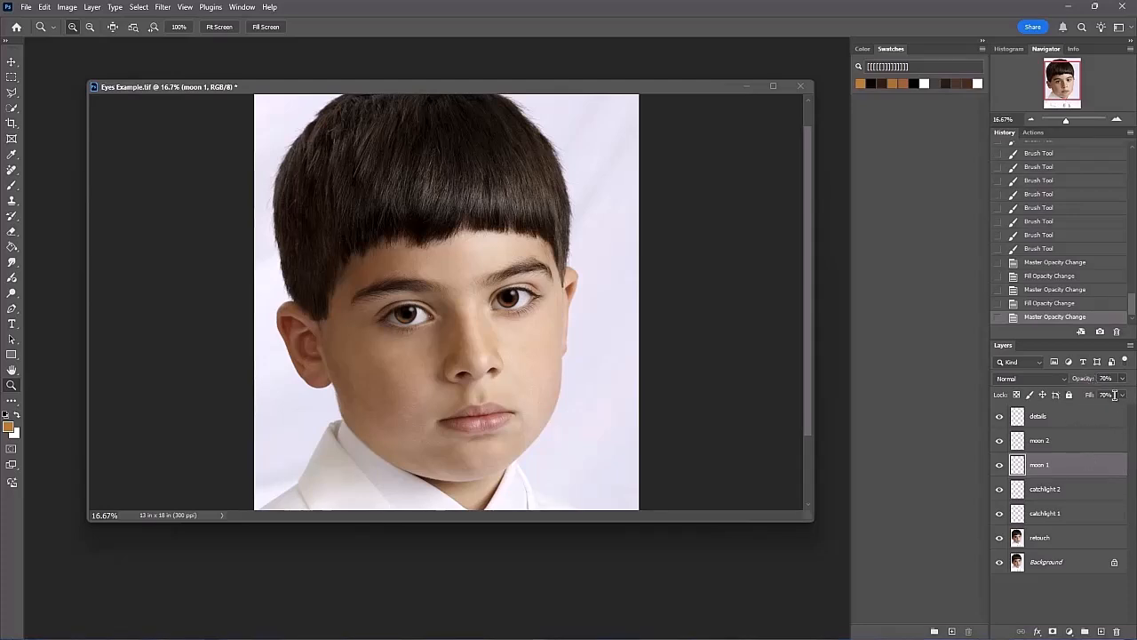
left_click(1122, 397)
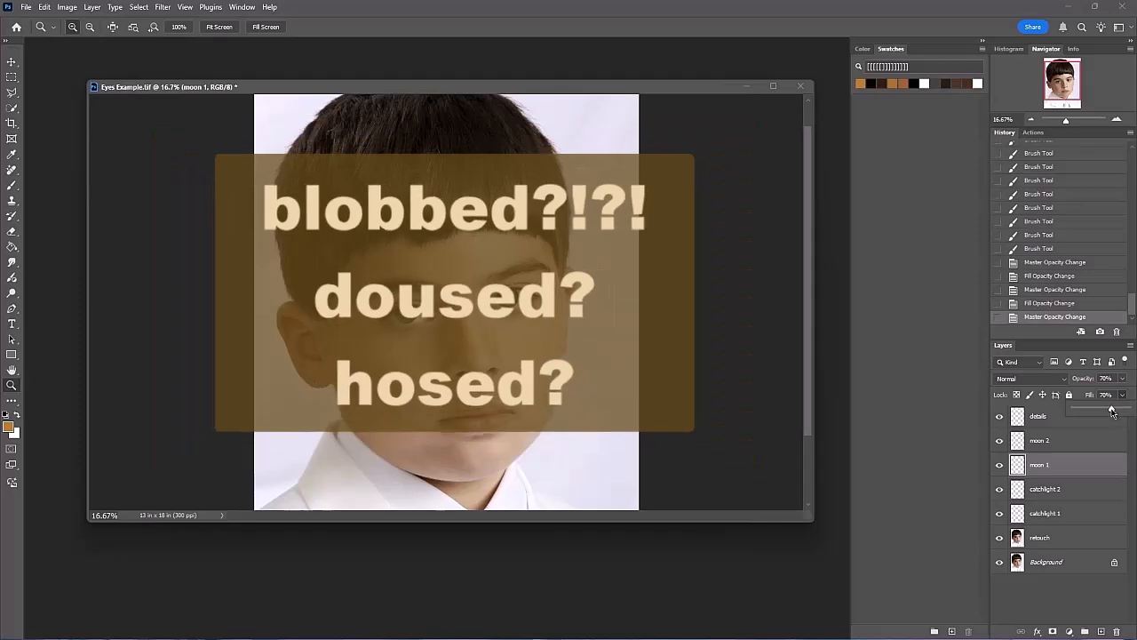
left_click_drag(1111, 411, 1113, 412)
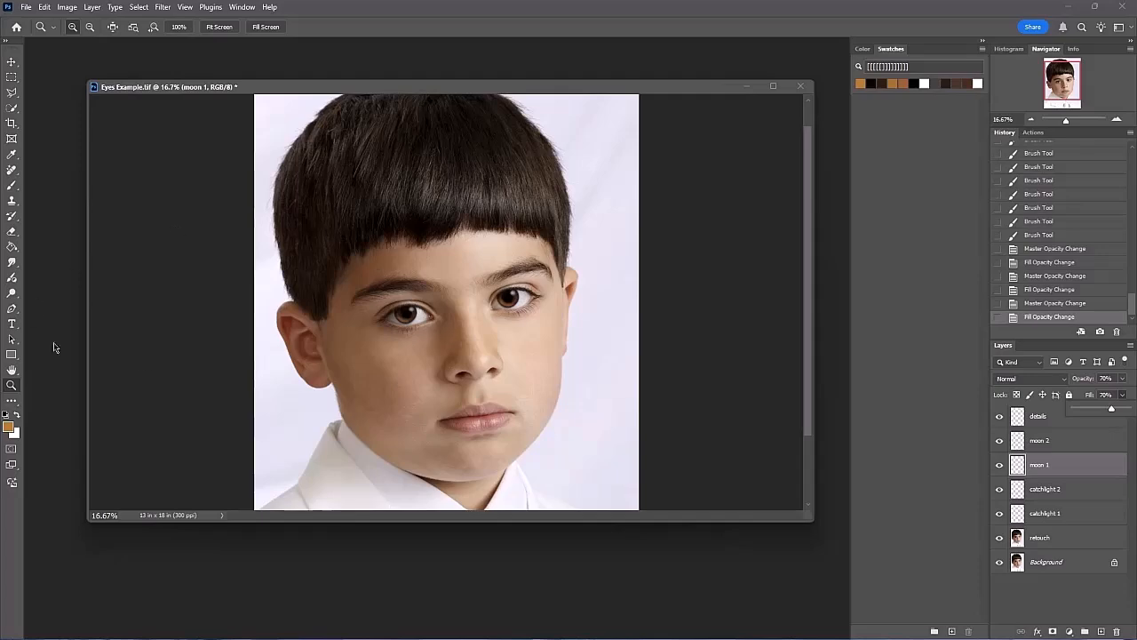
Select the moon 2 layer, clear the swatch search, and pick a light copper swatch from the eye colors as the foreground color
left_click(438, 294)
left_click(450, 315)
left_click(444, 305)
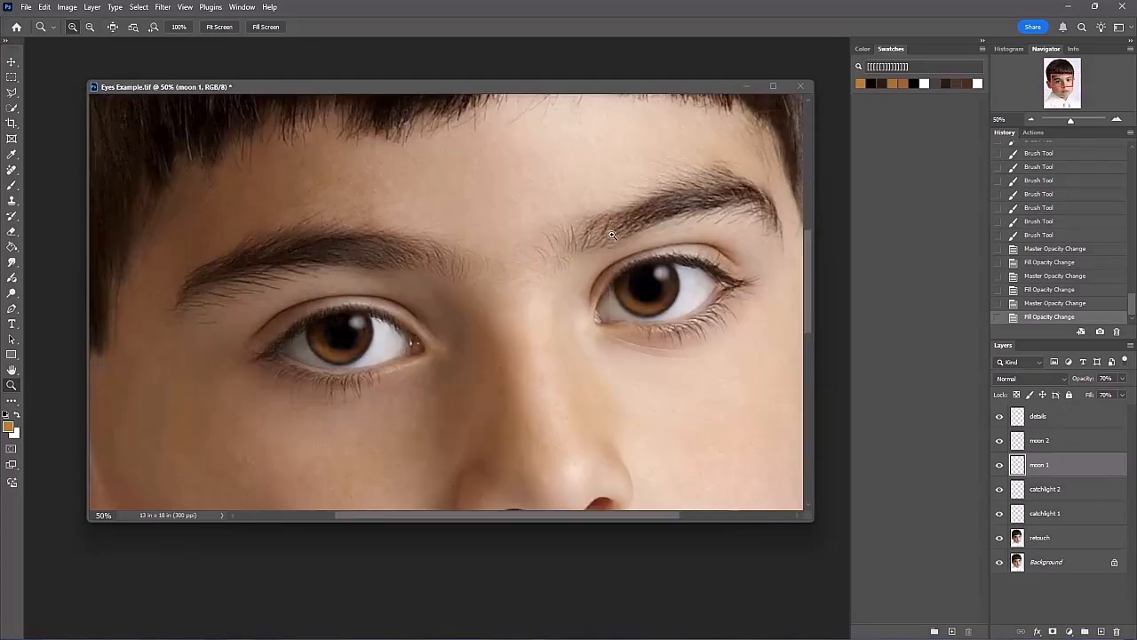
left_click(611, 235)
left_click(1091, 441)
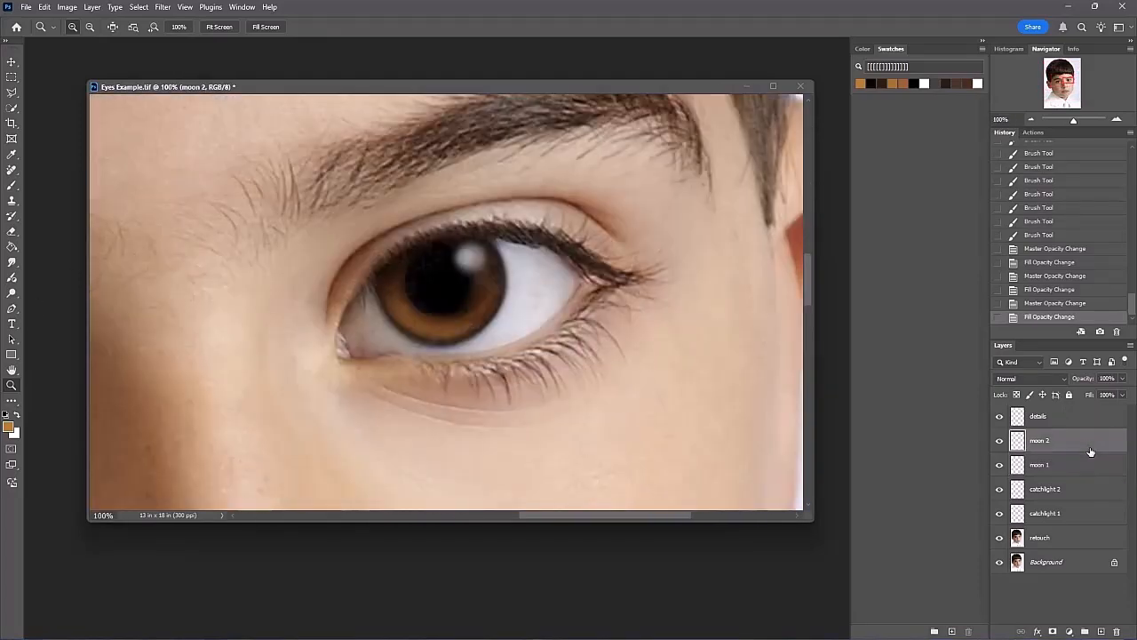
left_click(864, 50)
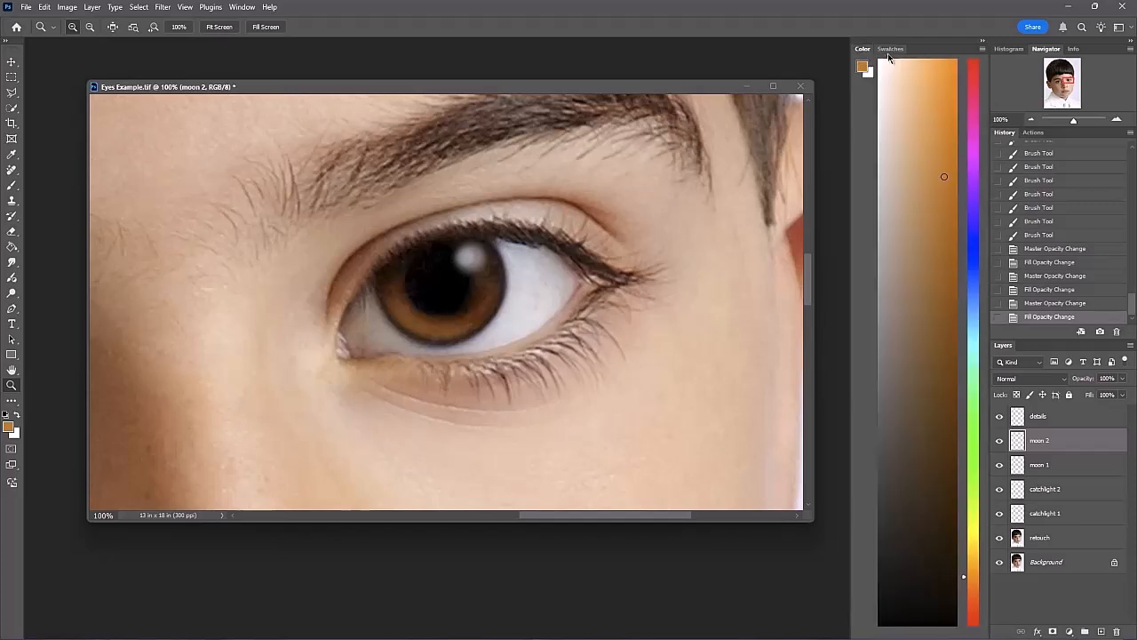
left_click(891, 50)
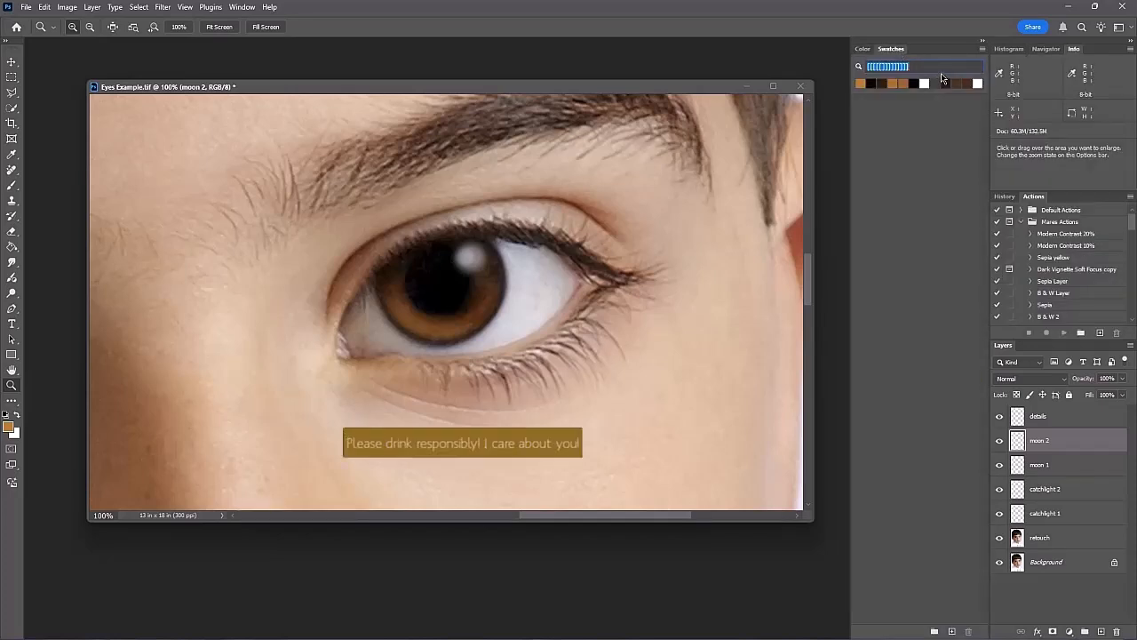
key("BackSpace")
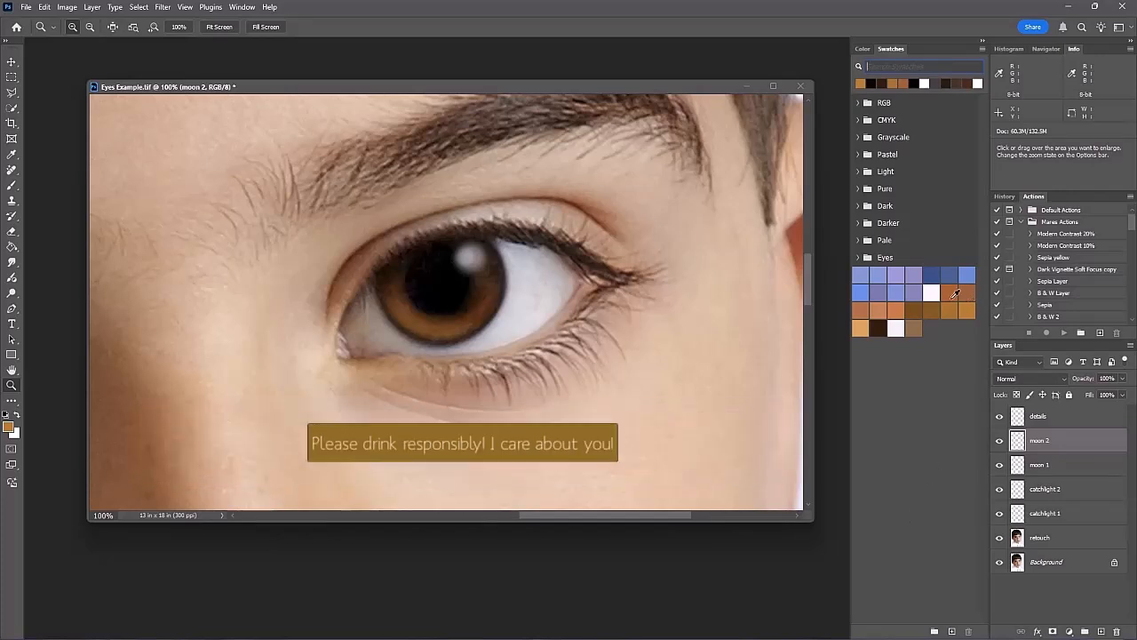
left_click(881, 307)
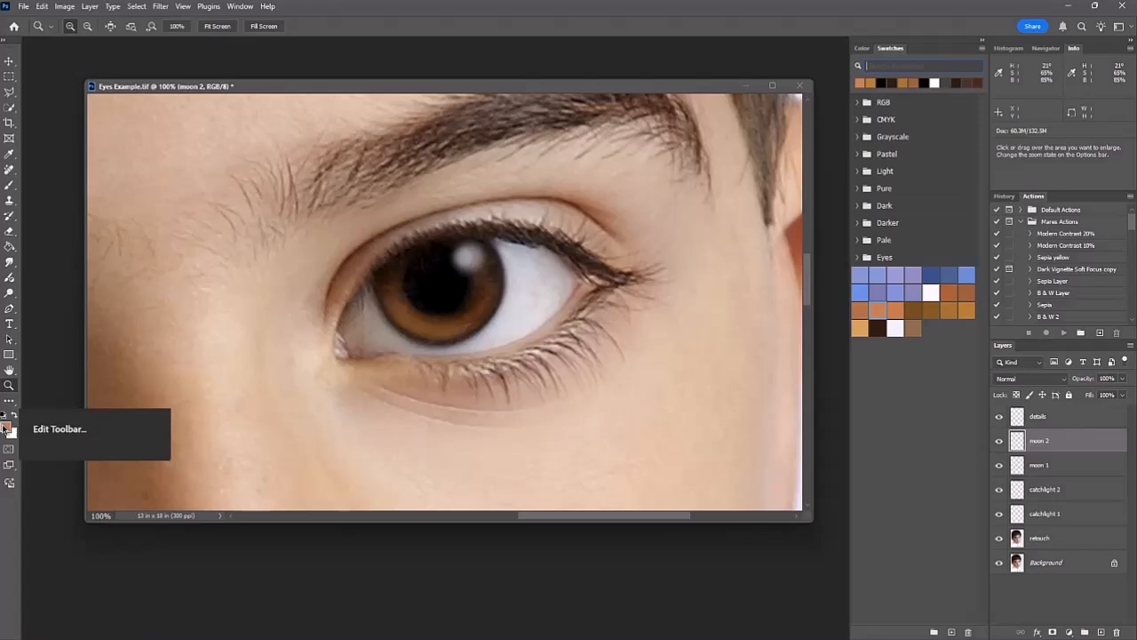
Adjust the foreground color to a lighter golden tan with a hue of 23°
left_click(9, 427)
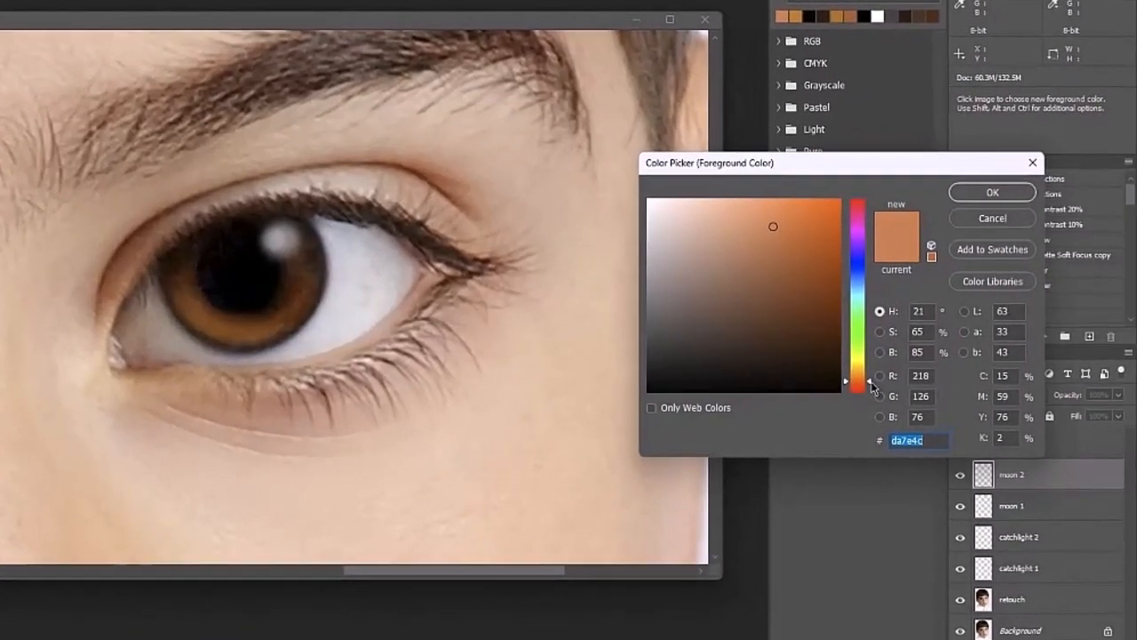
left_click(870, 384)
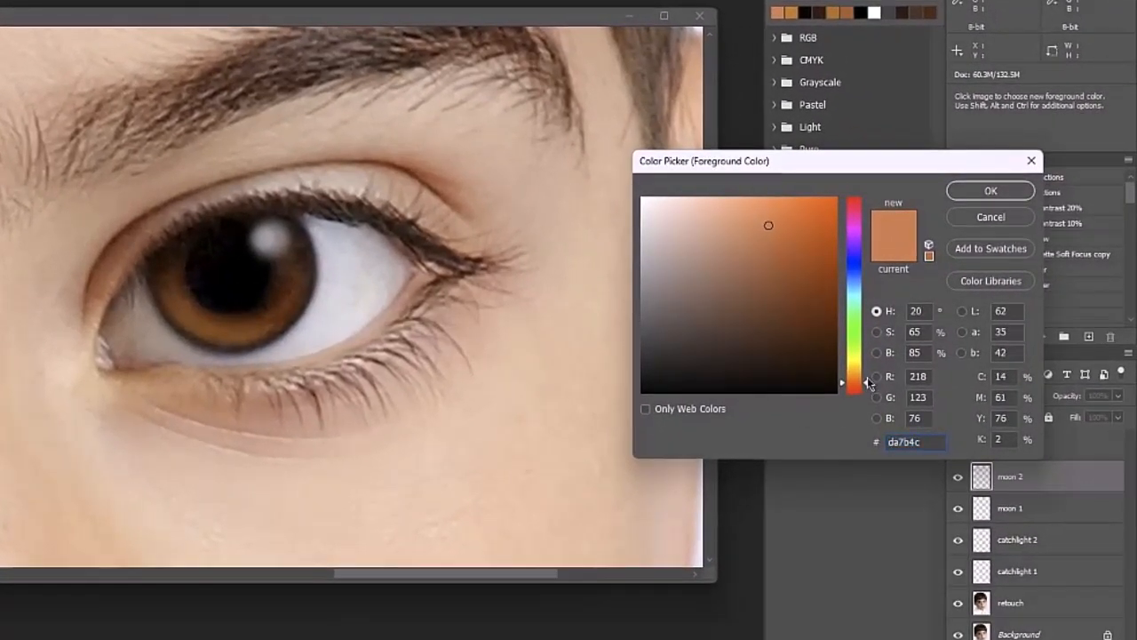
left_click_drag(868, 382, 866, 391)
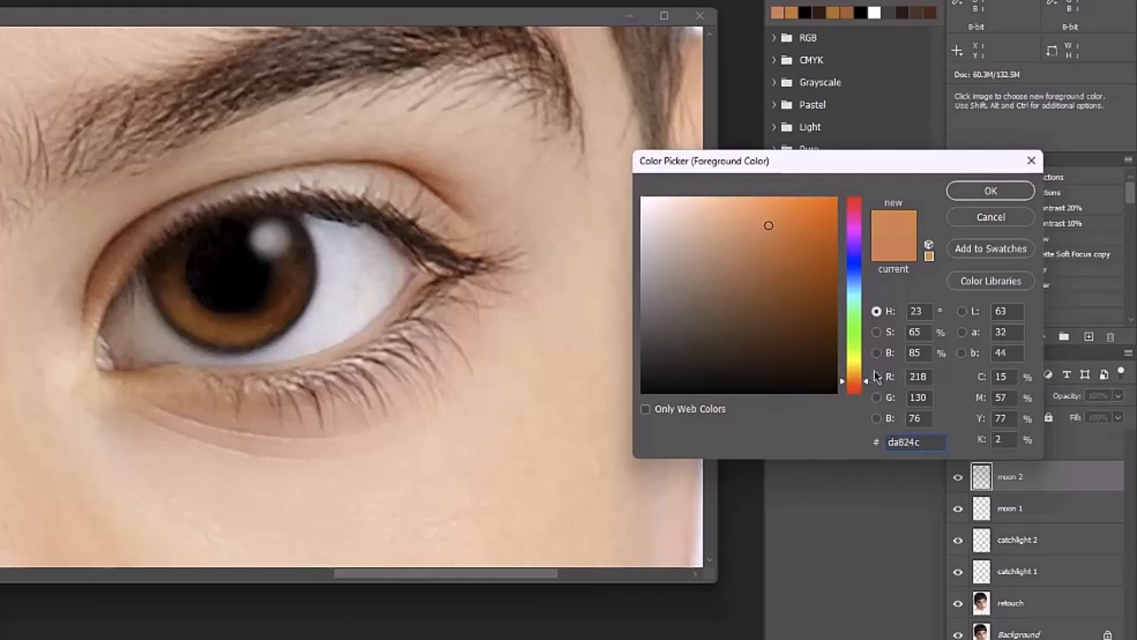
key("Return")
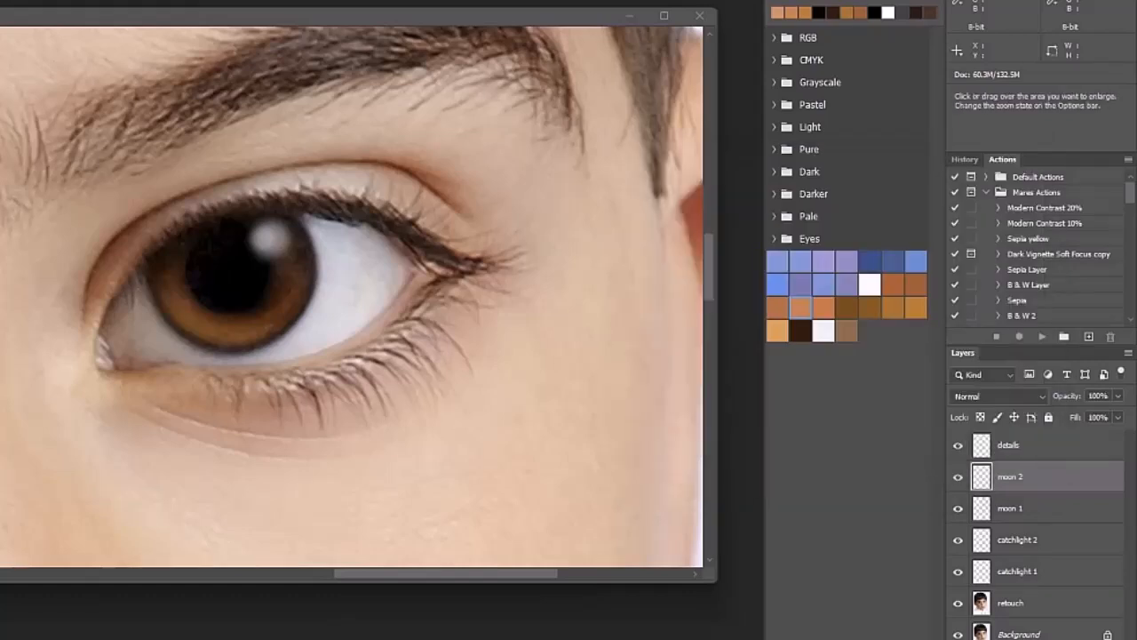
Save the foreground color as a new swatch named Lt.Gold and choose it as the painting color
left_click(800, 418)
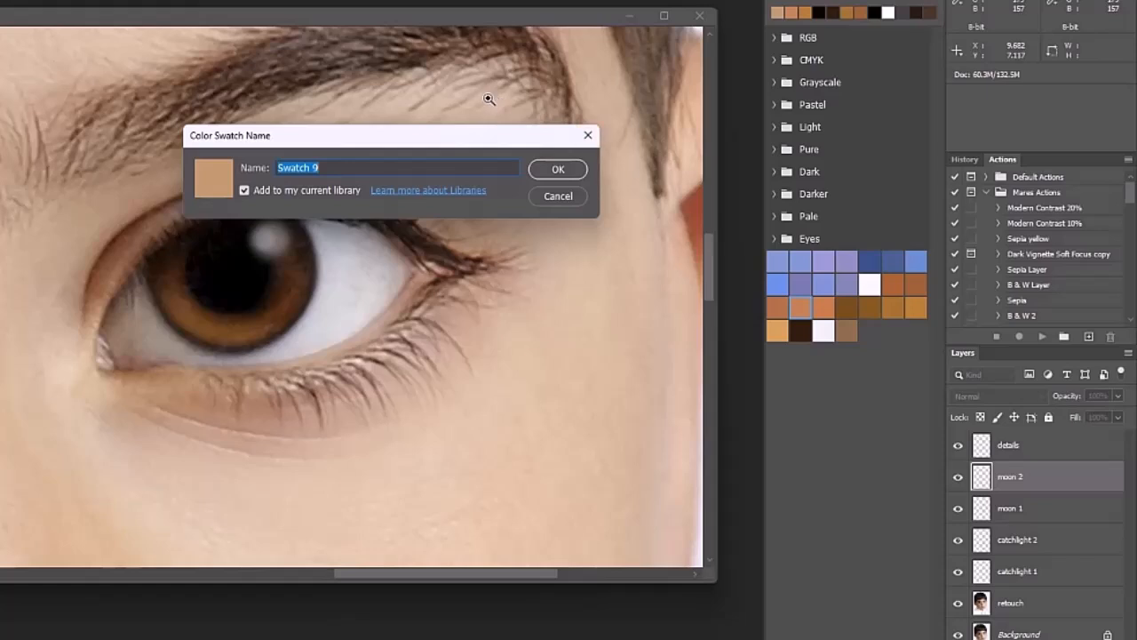
type("Lt.Gold")
left_click(560, 169)
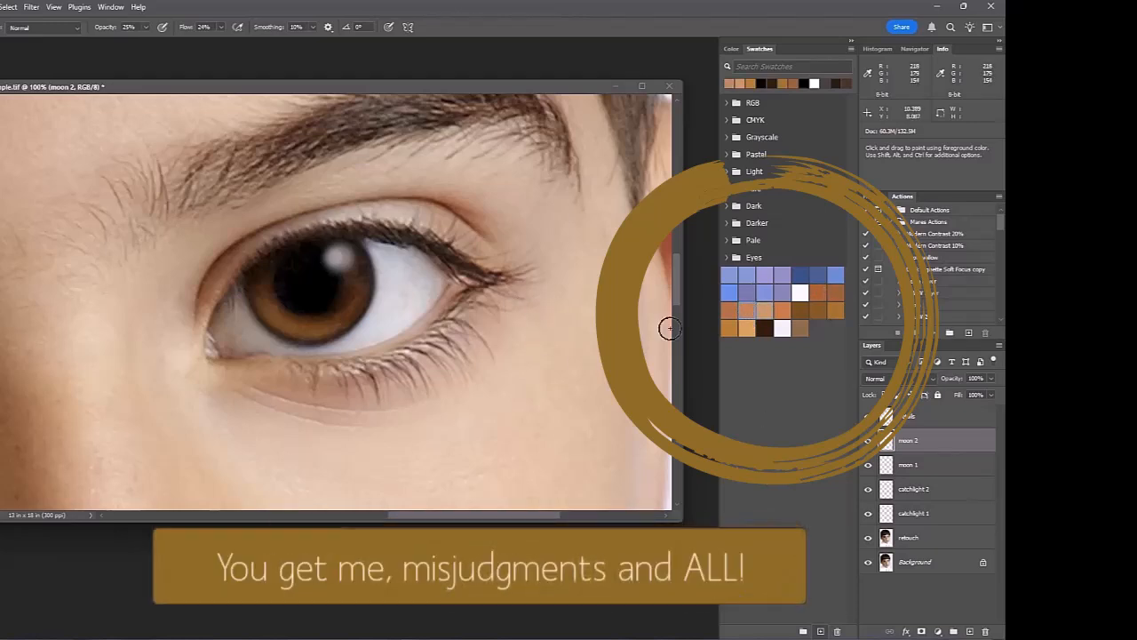
left_click(771, 313)
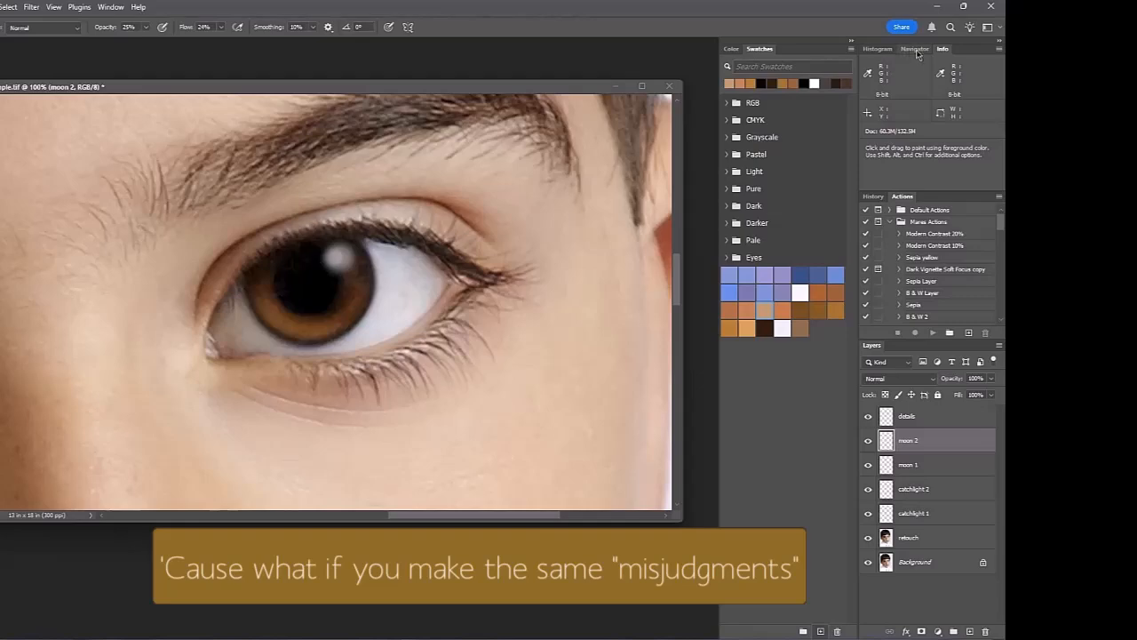
Try painting the light gold color over the lower irises on the moon 2 layer
left_click(915, 48)
left_click(900, 177)
left_click(900, 177)
left_click(900, 177)
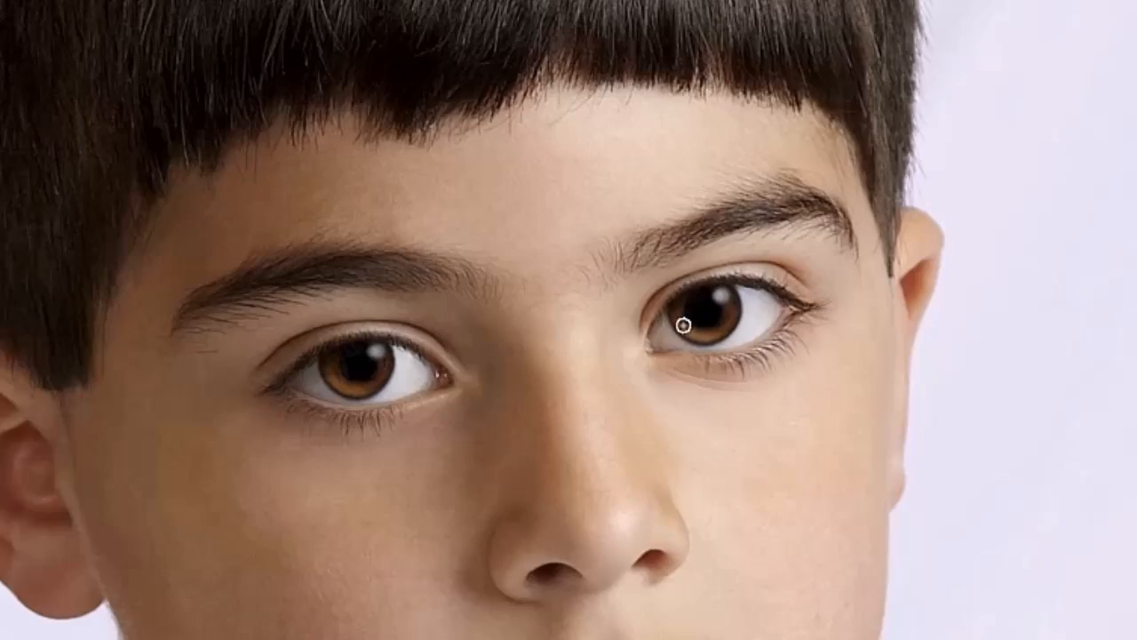
left_click_drag(692, 333, 685, 323)
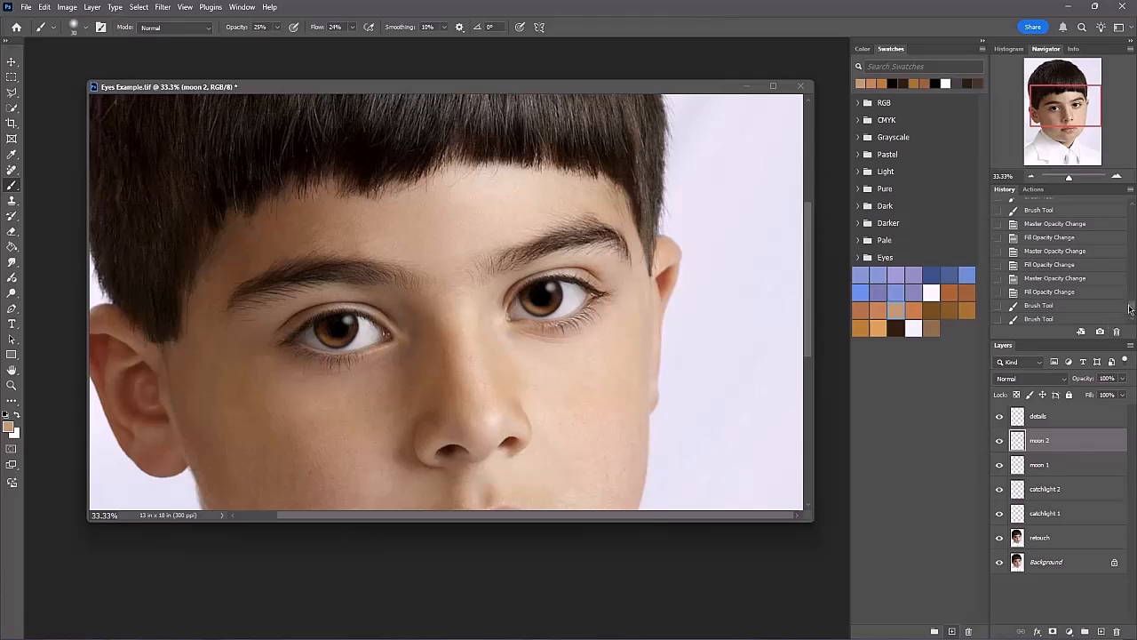
Undo the light gold brush strokes back to the last fill opacity change and reselect the moon 2 layer
scroll(1084, 285, "down", 2)
left_click(1050, 236)
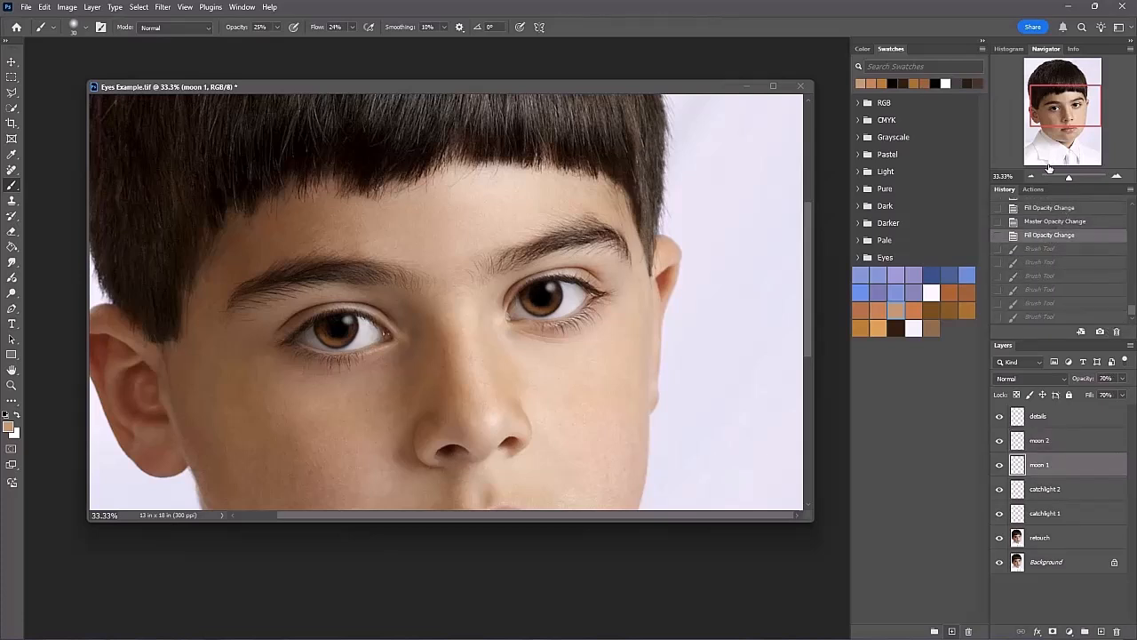
left_click(1092, 442)
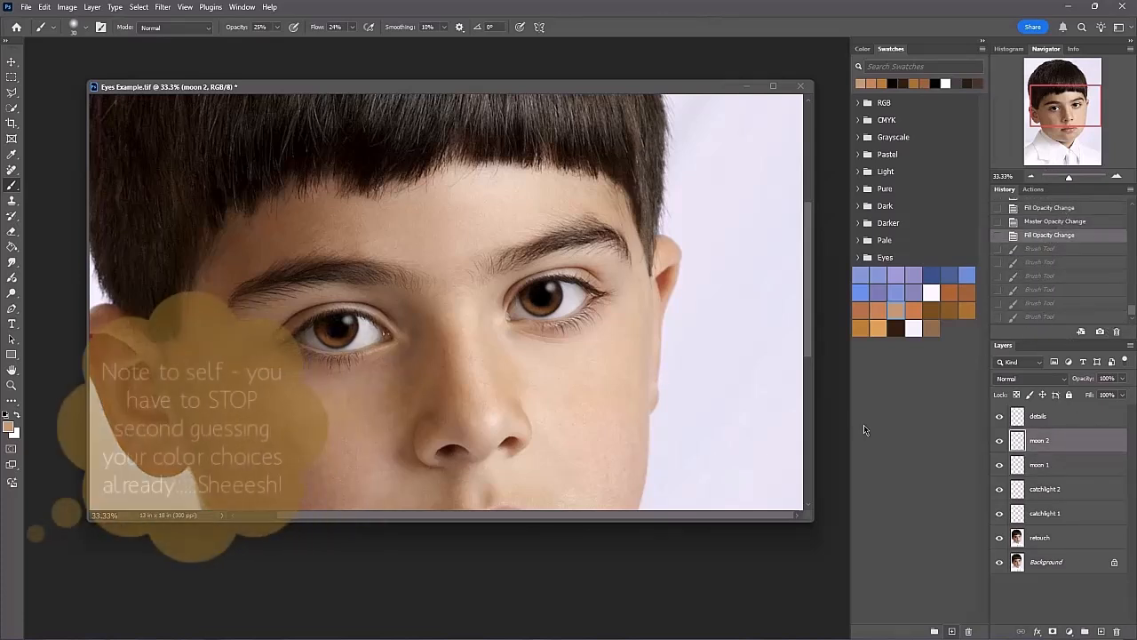
Choose an orange-brown eye swatch, lighten the color to a soft peach, and save it as a new swatch
left_click(878, 308)
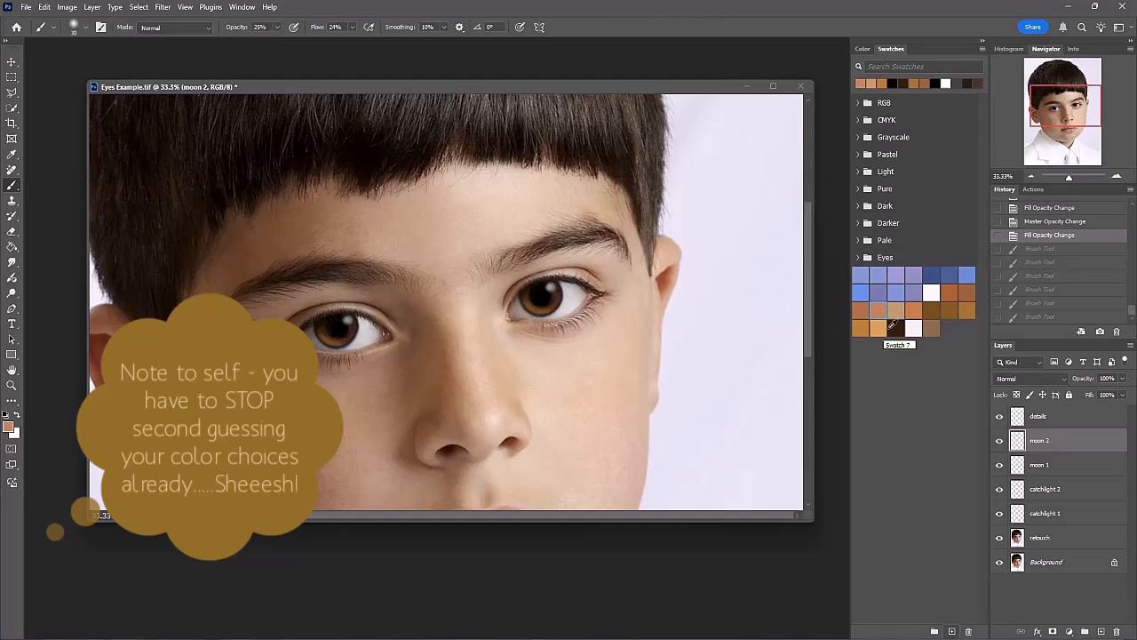
left_click(949, 293)
left_click(863, 48)
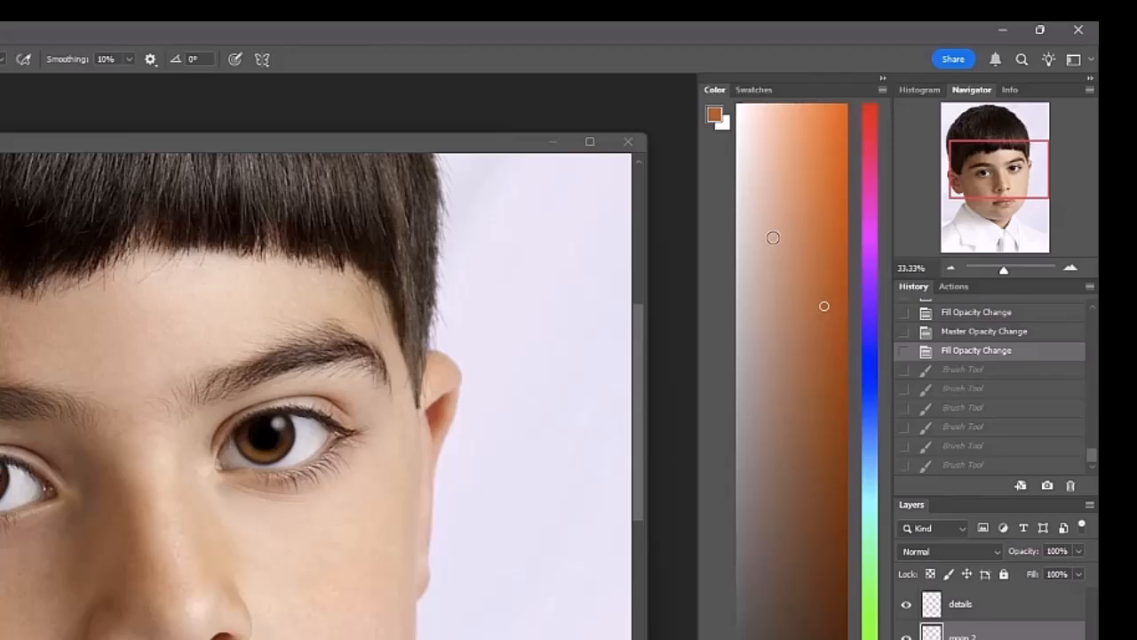
left_click(794, 215)
left_click(753, 90)
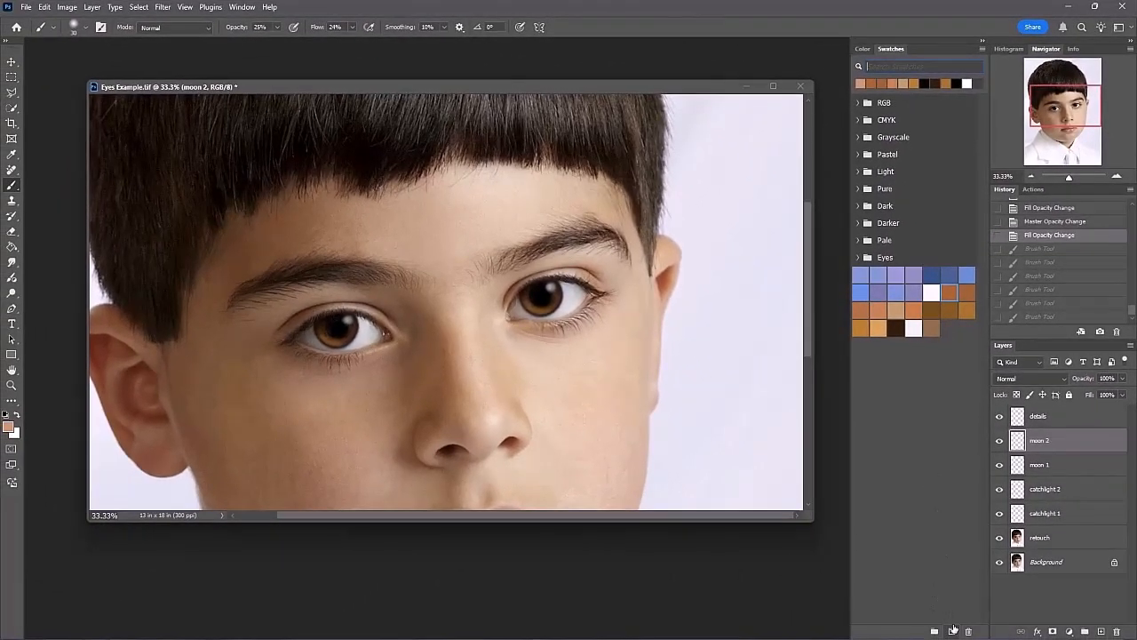
left_click(950, 631)
type("L")
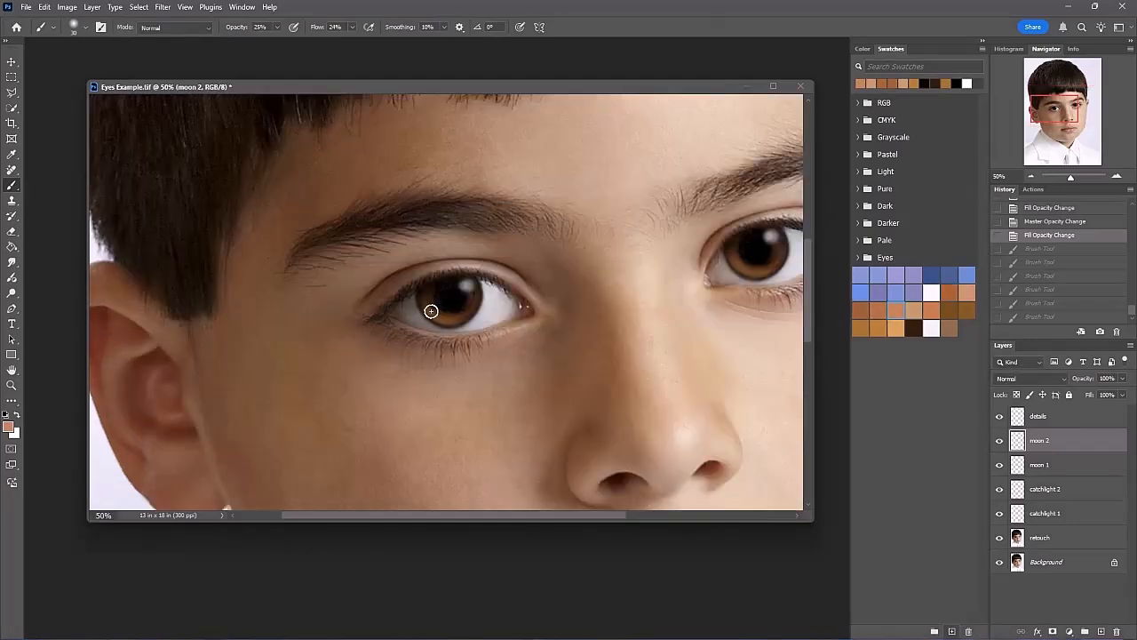
Try painting the new peach color along the lower iris of the left-hand eye on moon 2 and check the brush opacity
left_click_drag(432, 312, 455, 319)
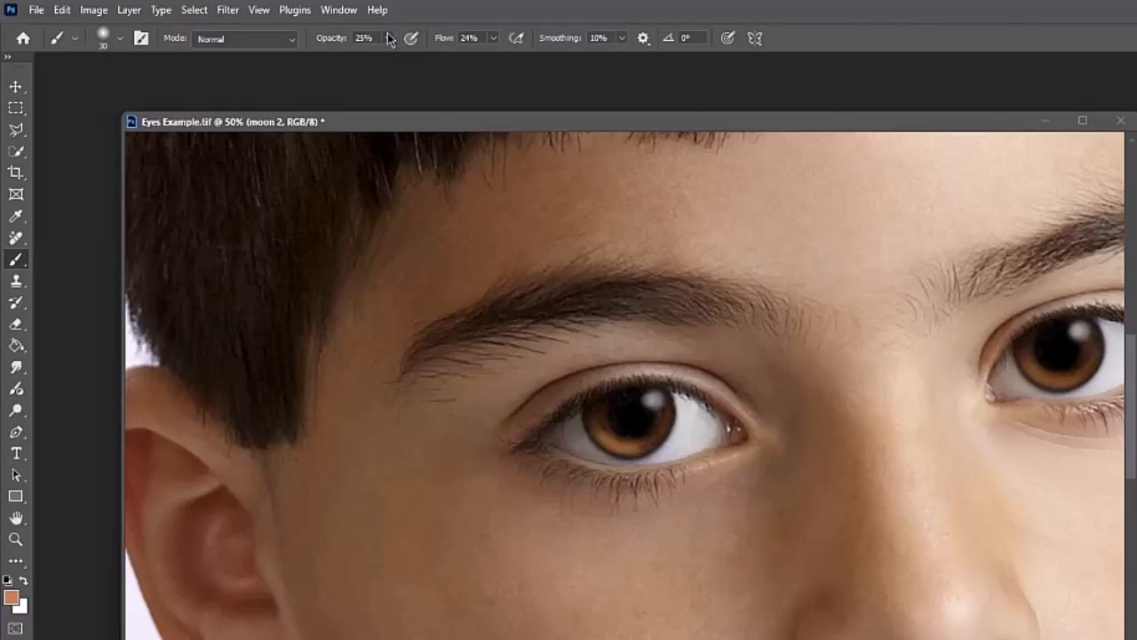
left_click(388, 38)
left_click(389, 38)
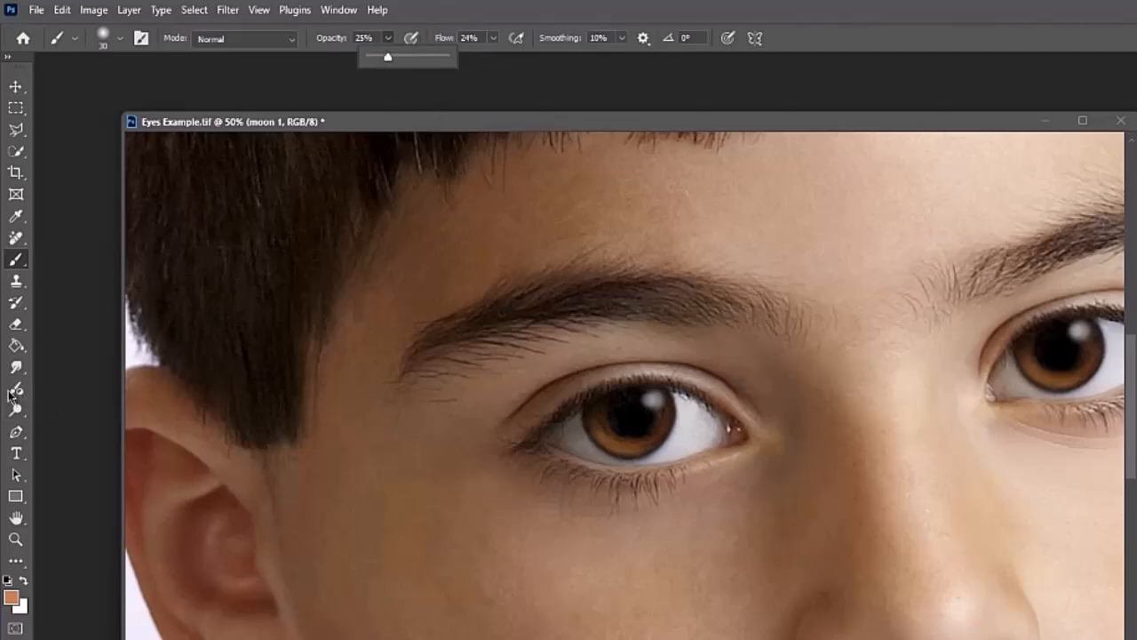
Create a blank 8.5 x 11 in document at 300 ppi and check the current brush preset, size and hardness
left_click(40, 11)
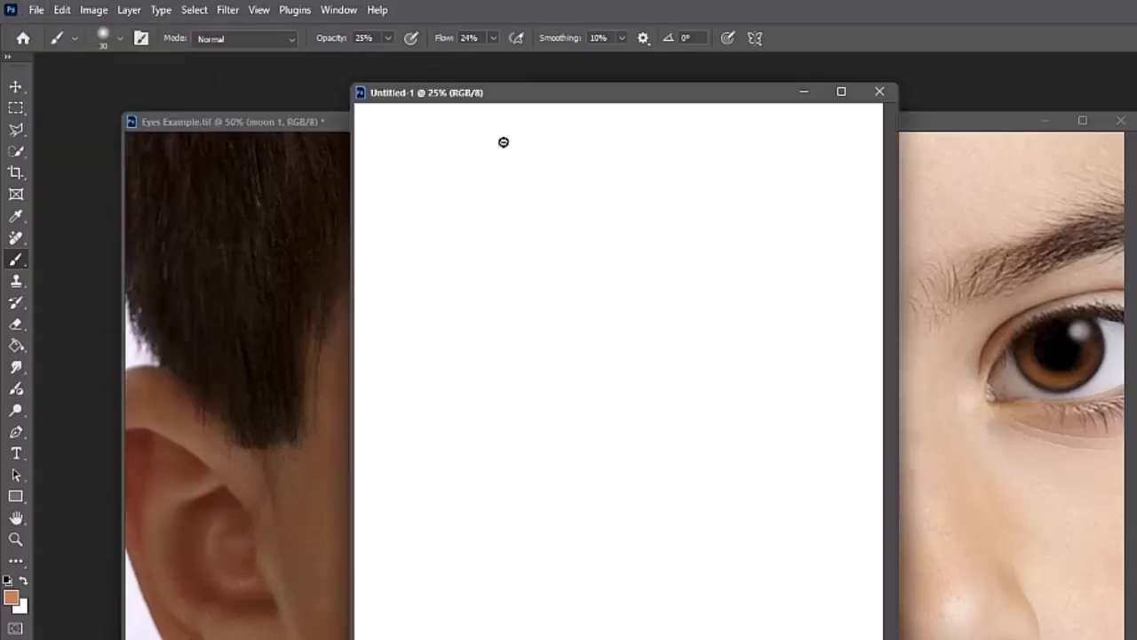
left_click(48, 28)
left_click(120, 39)
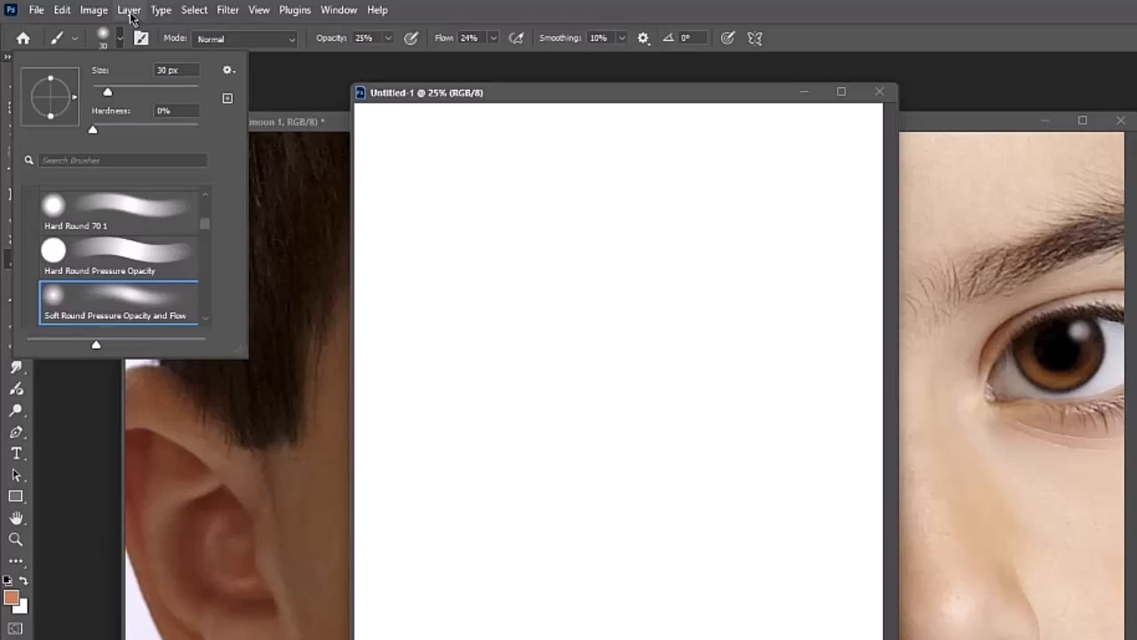
left_click(490, 216)
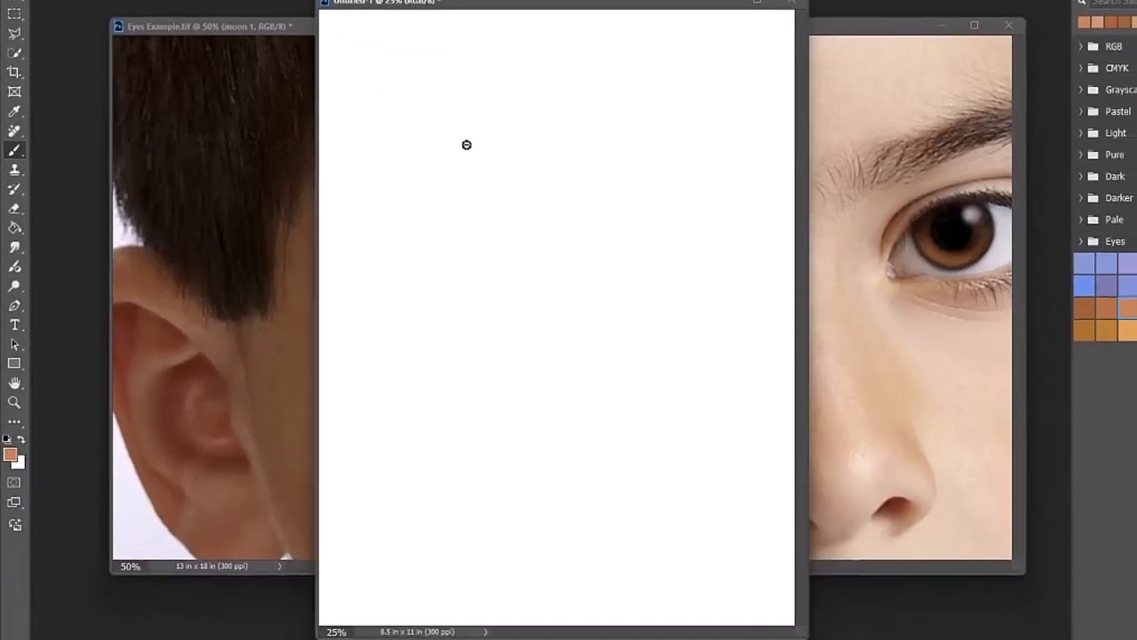
Enlarge the brush tip and paint long vertical peach test strokes down the blank page
key("bracketright")
key("bracketright")
key("bracketright")
key("bracketright")
key("bracketright")
key("bracketright")
mouse_move(435, 148)
left_mouse_down()
mouse_move(439, 269)
mouse_move(421, 397)
left_mouse_up()
mouse_move(427, 120)
left_mouse_down()
mouse_move(444, 442)
mouse_move(480, 572)
mouse_move(442, 157)
mouse_move(433, 396)
mouse_move(485, 573)
left_mouse_up()
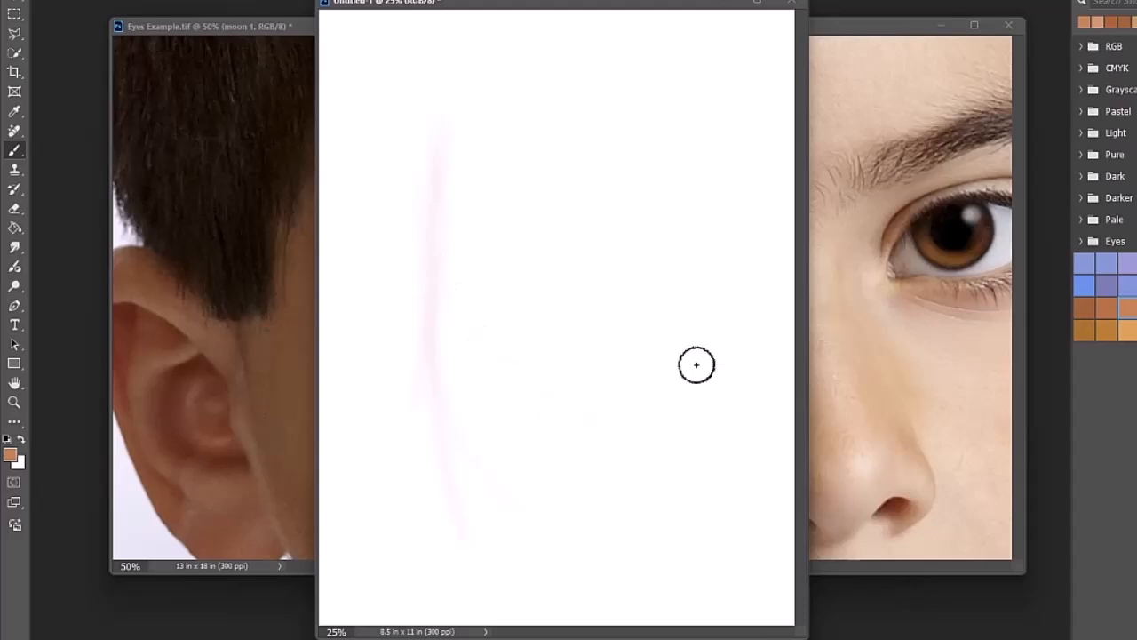
Paint crossing diagonal orange-brown test strokes across the blank page, varying the pressure from strong to faint
mouse_move(646, 404)
left_mouse_down()
mouse_move(589, 116)
mouse_move(637, 134)
mouse_move(565, 226)
mouse_move(497, 351)
left_mouse_up()
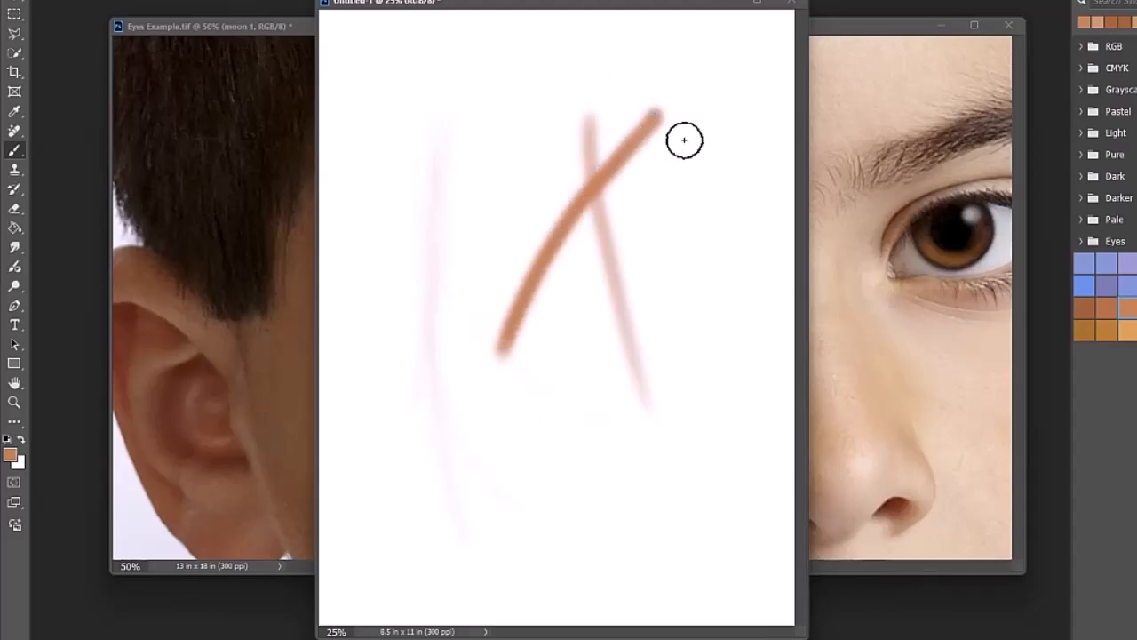
mouse_move(682, 139)
left_mouse_down()
mouse_move(583, 254)
mouse_move(504, 459)
left_mouse_up()
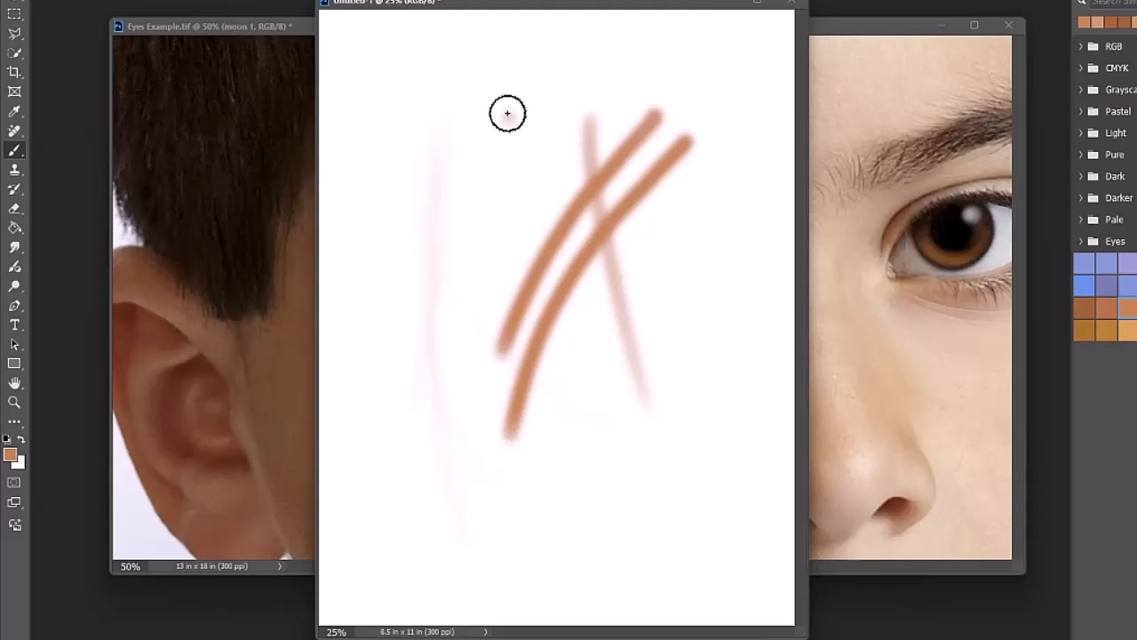
left_click_drag(507, 112, 702, 508)
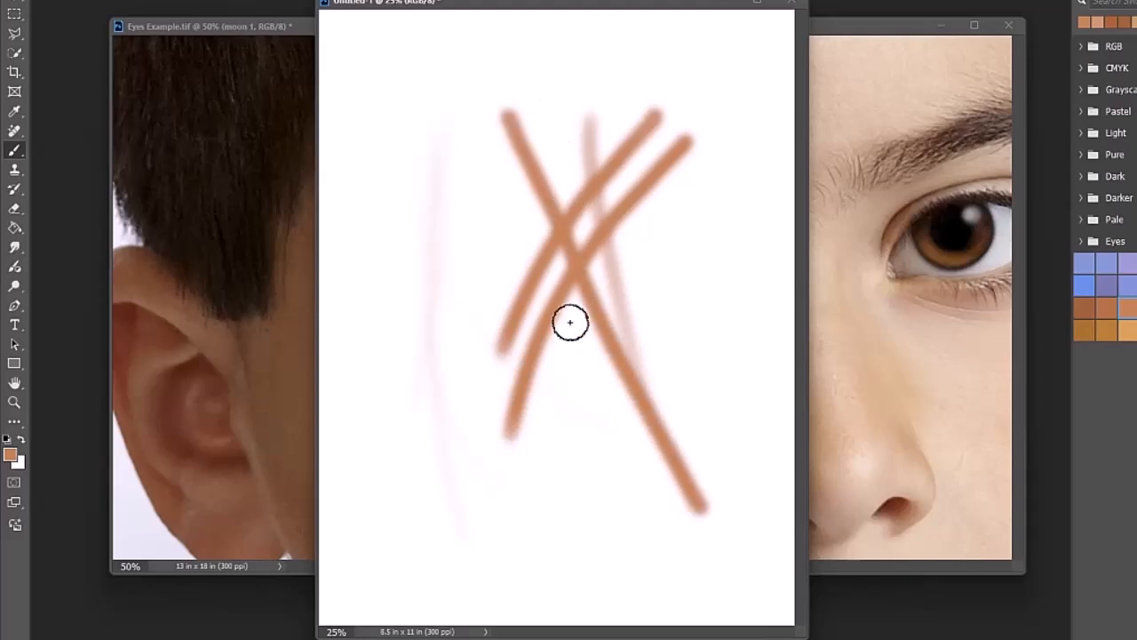
mouse_move(613, 39)
left_mouse_down()
mouse_move(736, 403)
mouse_move(605, 71)
mouse_move(713, 366)
left_mouse_up()
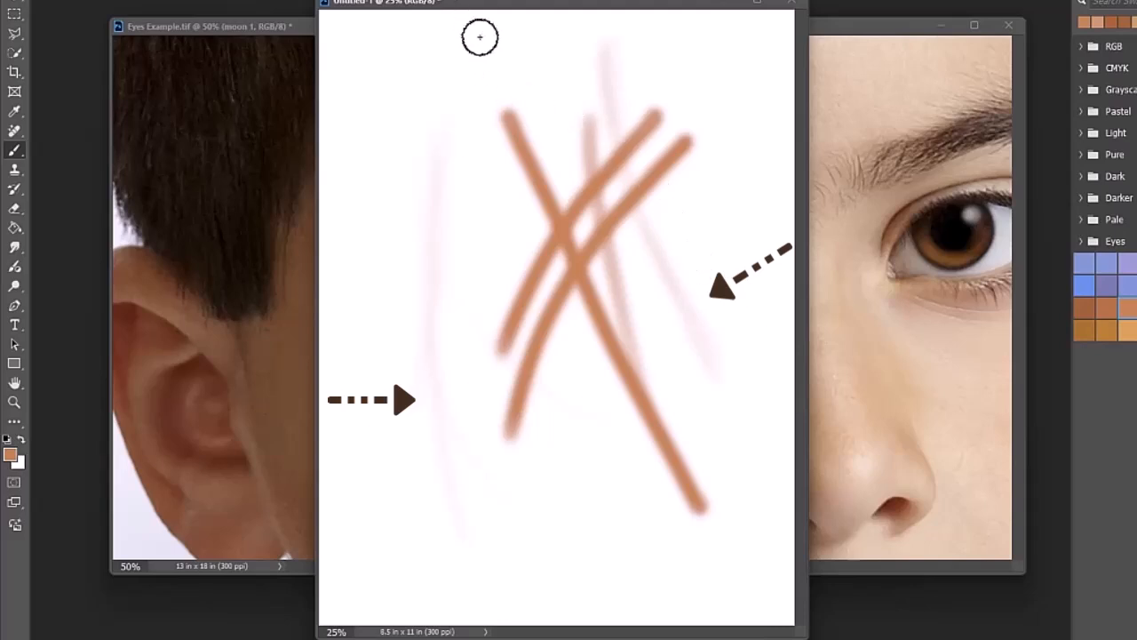
mouse_move(494, 28)
left_mouse_down()
mouse_move(513, 129)
mouse_move(696, 403)
left_mouse_up()
left_click_drag(455, 72, 681, 514)
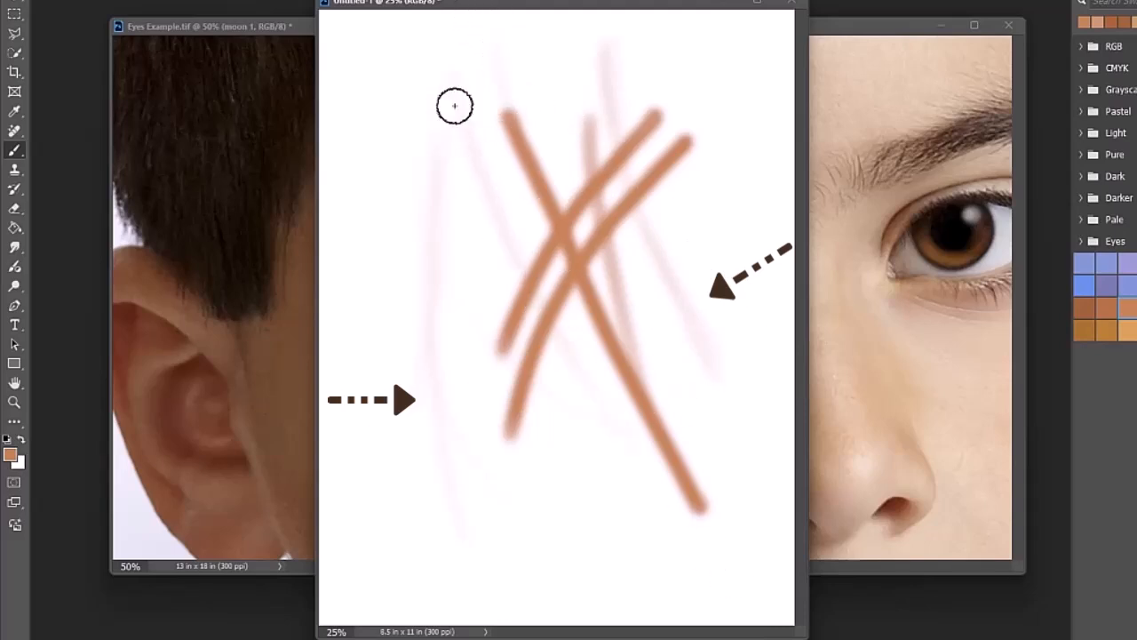
left_click_drag(431, 71, 638, 546)
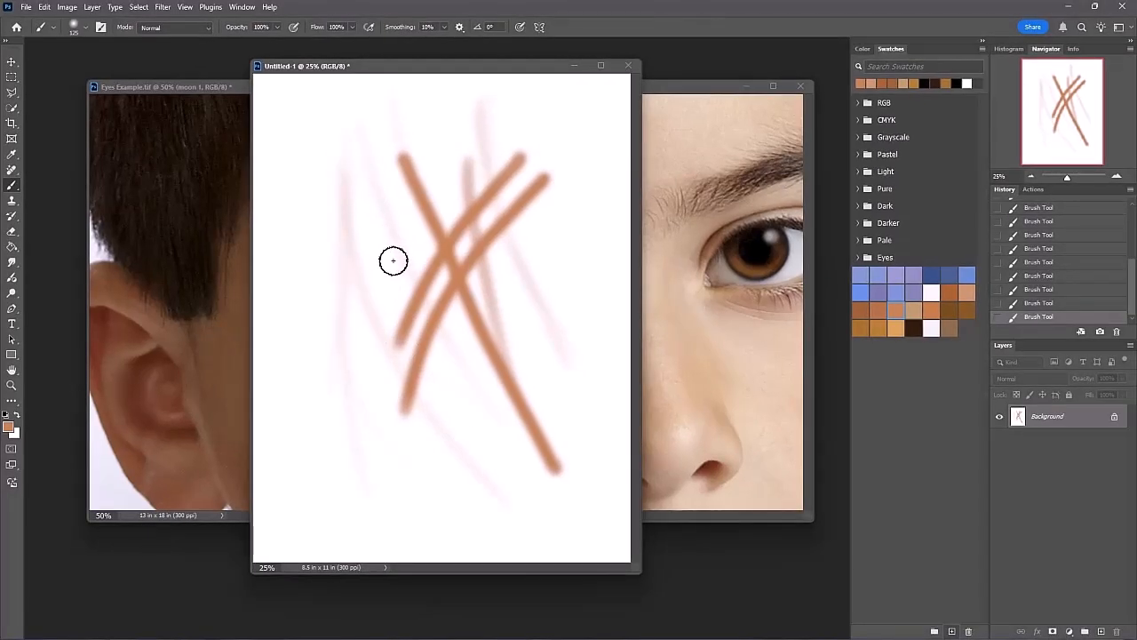
Enlarge the brush to 200 px and paint curved test strokes from firm to light pressure along the page's left side
key("bracketright")
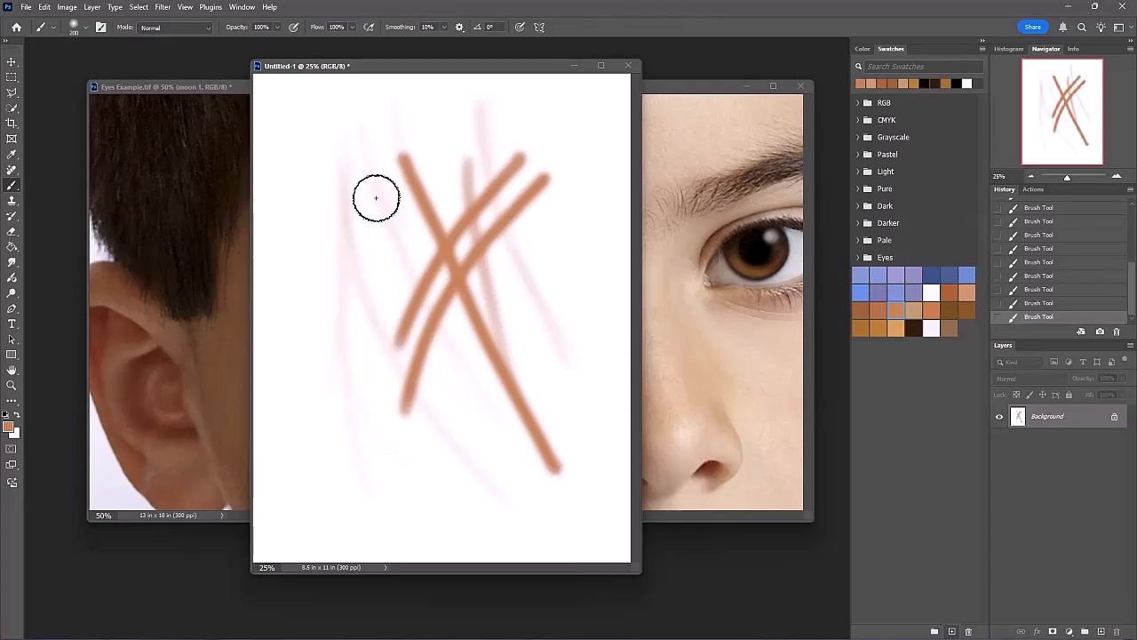
left_click_drag(376, 194, 414, 310)
left_click_drag(334, 195, 398, 354)
mouse_move(312, 254)
left_mouse_down()
mouse_move(364, 373)
mouse_move(474, 488)
left_mouse_up()
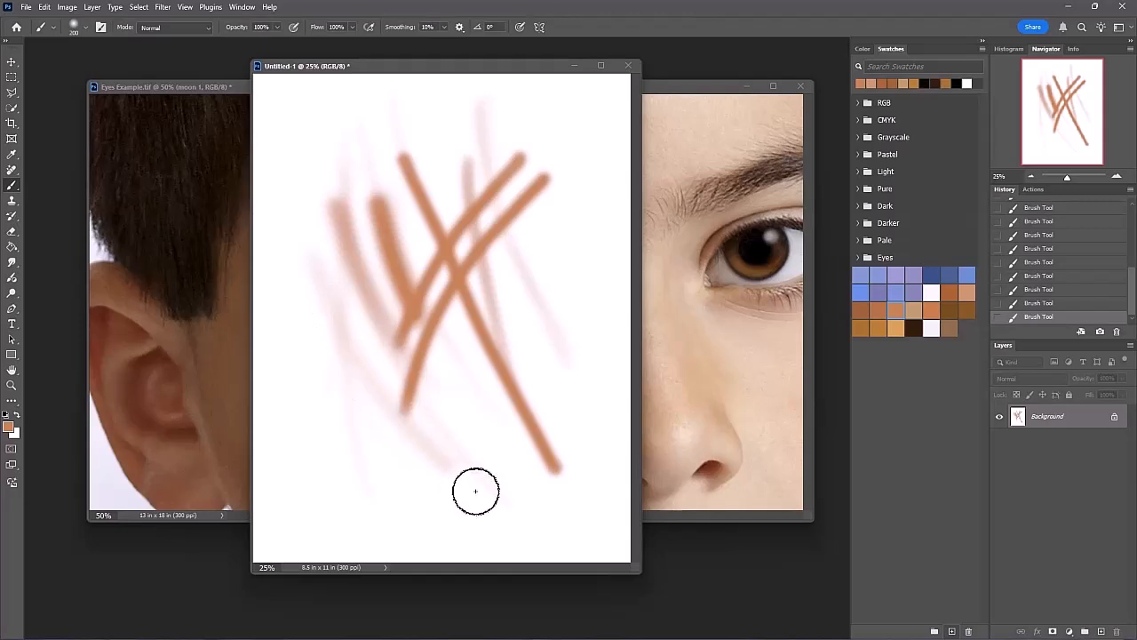
mouse_move(283, 308)
left_mouse_down()
mouse_move(312, 374)
mouse_move(394, 474)
left_mouse_up()
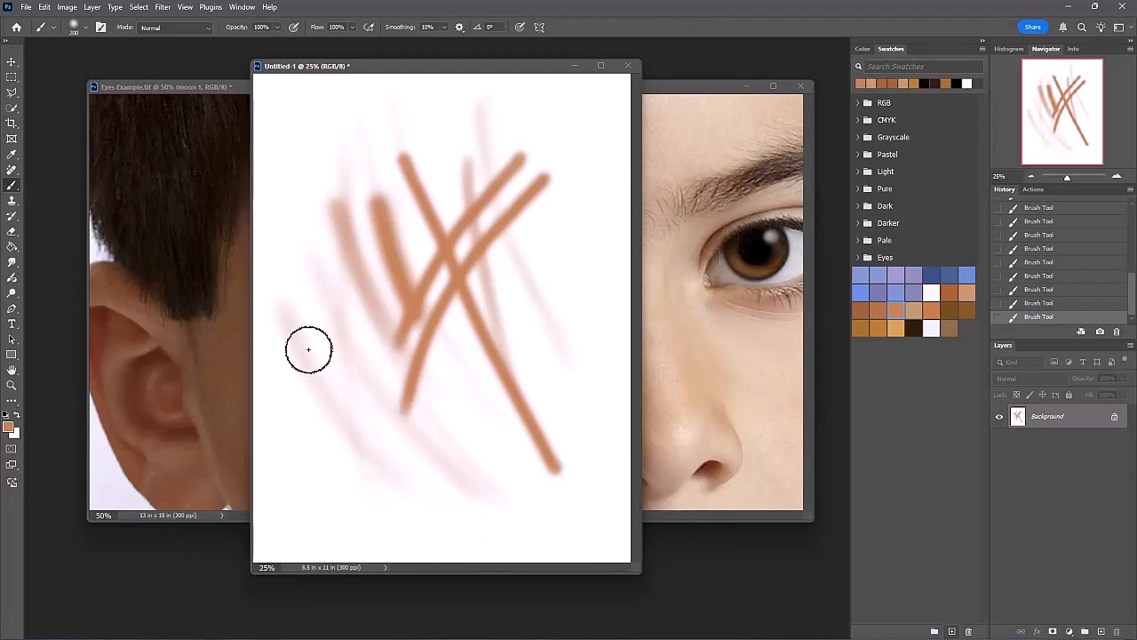
left_click_drag(305, 479, 408, 553)
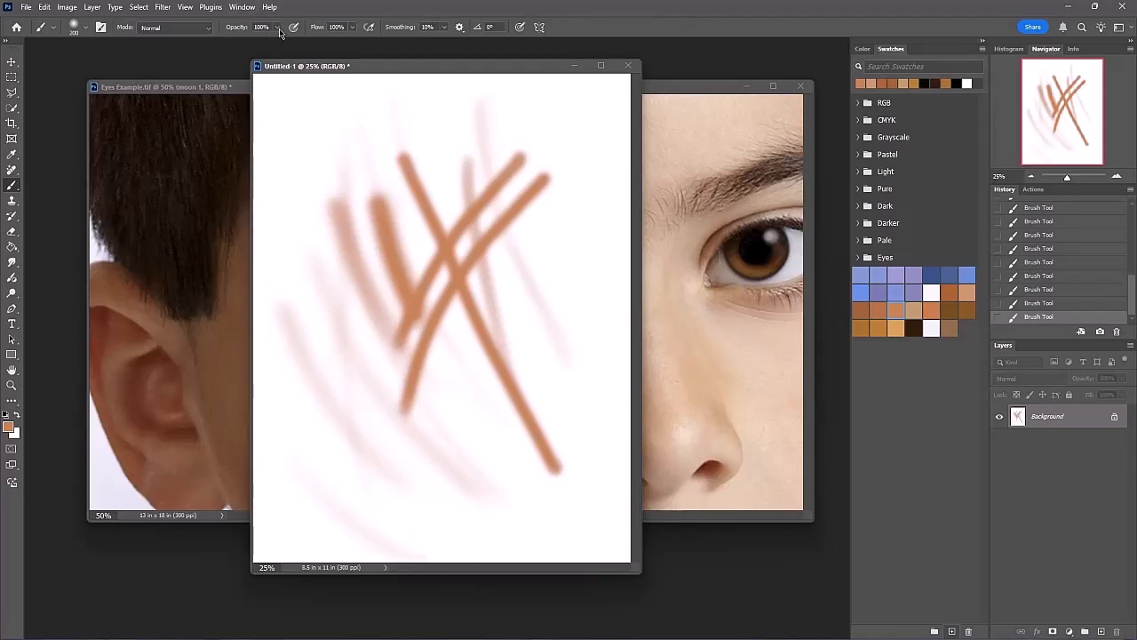
Lower the brush opacity and flow to 25% and paint several test strokes around the existing ones on the page
left_click(278, 28)
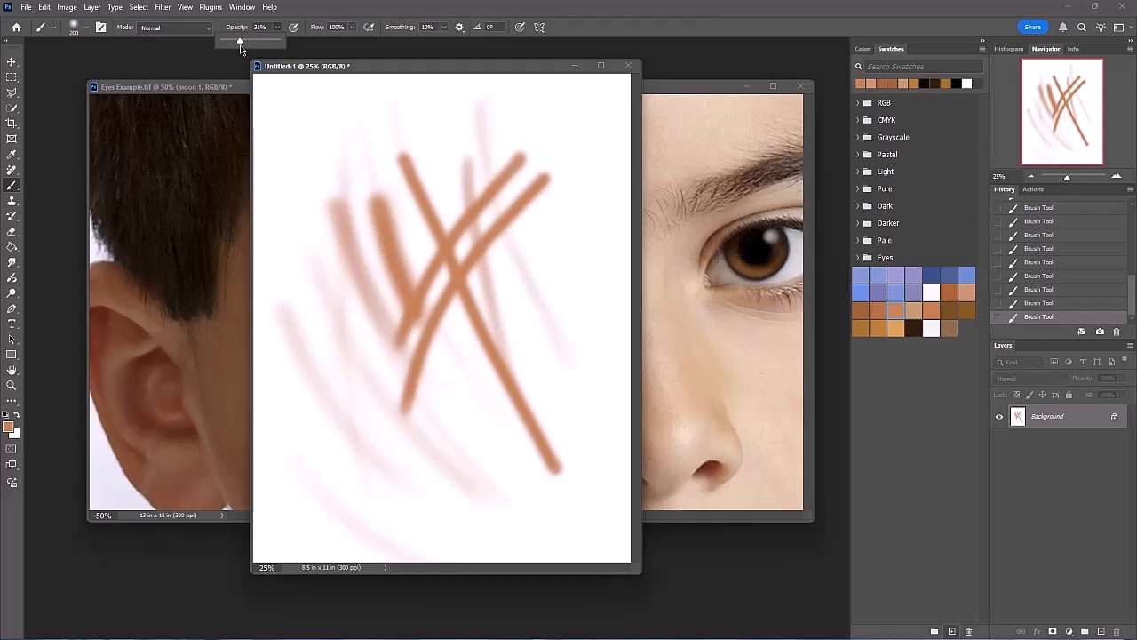
left_click_drag(239, 46, 241, 46)
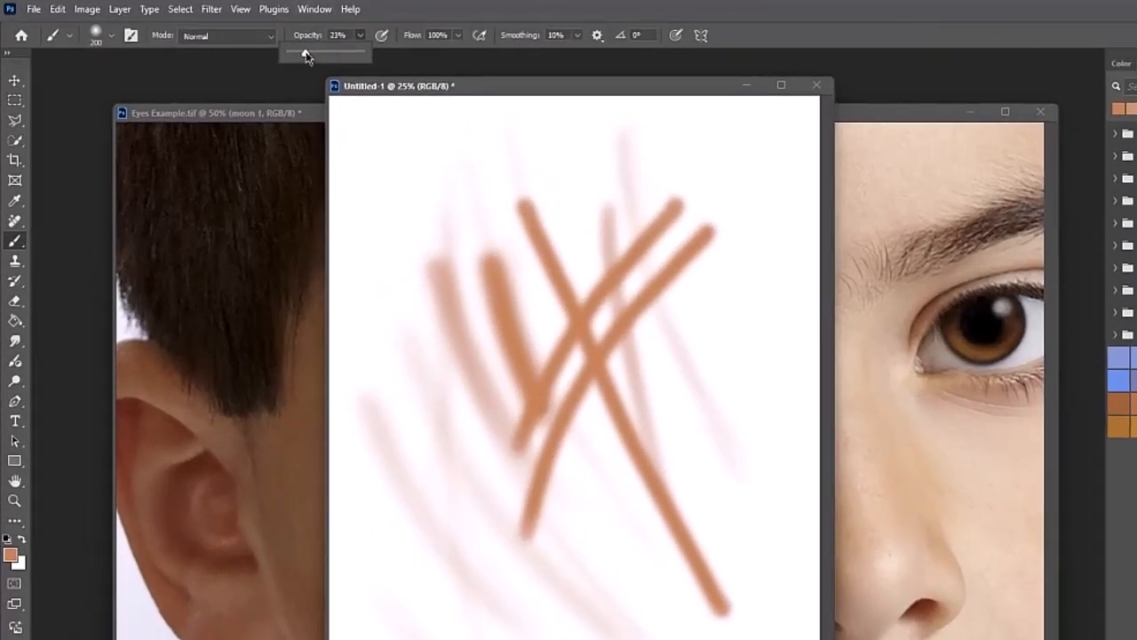
left_click_drag(458, 35, 406, 54)
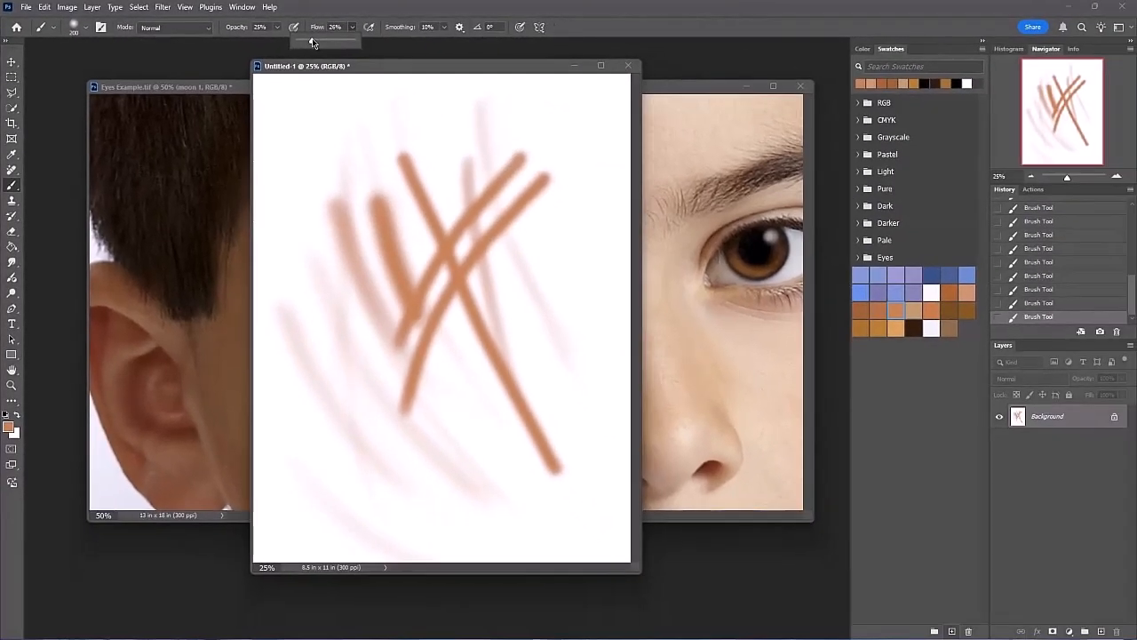
left_click_drag(312, 41, 311, 41)
left_click_drag(310, 136, 306, 268)
left_click_drag(306, 133, 325, 343)
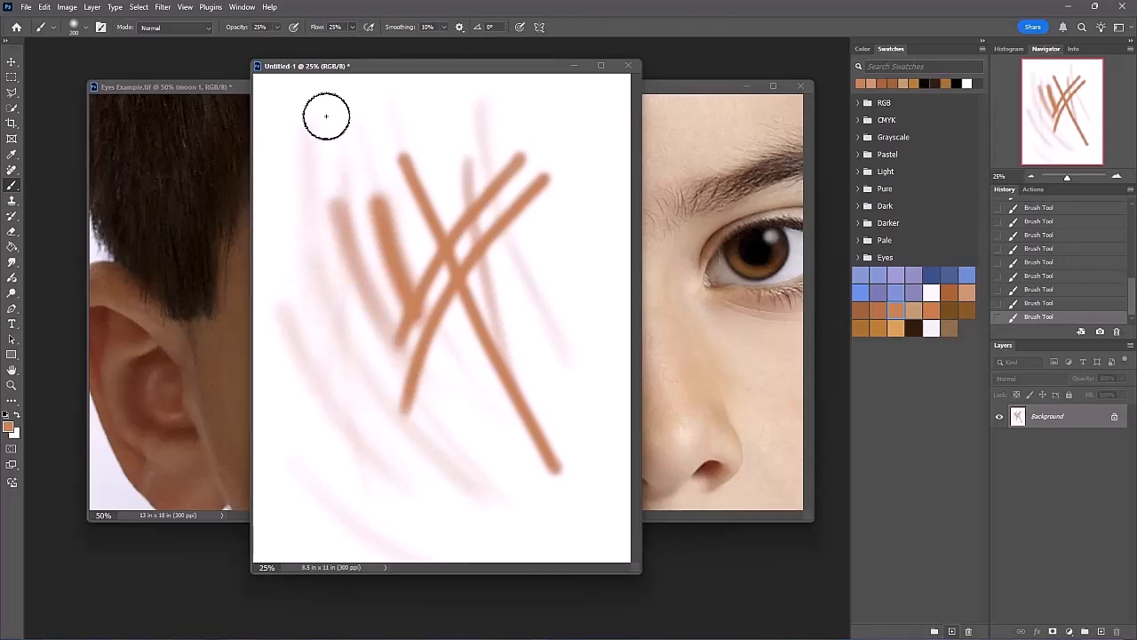
left_click_drag(327, 117, 283, 334)
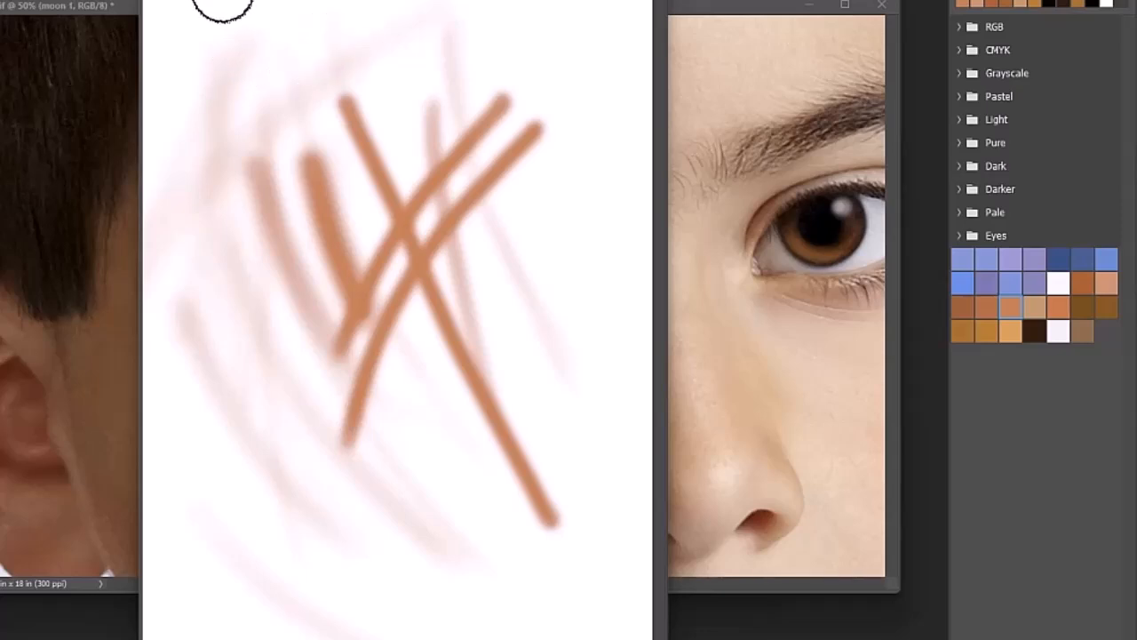
mouse_move(452, 77)
left_mouse_down()
mouse_move(402, 172)
mouse_move(640, 134)
mouse_move(269, 562)
mouse_move(289, 387)
mouse_move(211, 484)
mouse_move(170, 434)
mouse_move(262, 560)
mouse_move(254, 482)
mouse_move(313, 429)
mouse_move(236, 567)
mouse_move(639, 452)
left_mouse_up()
mouse_move(428, 497)
left_mouse_down()
mouse_move(331, 598)
mouse_move(553, 512)
left_mouse_up()
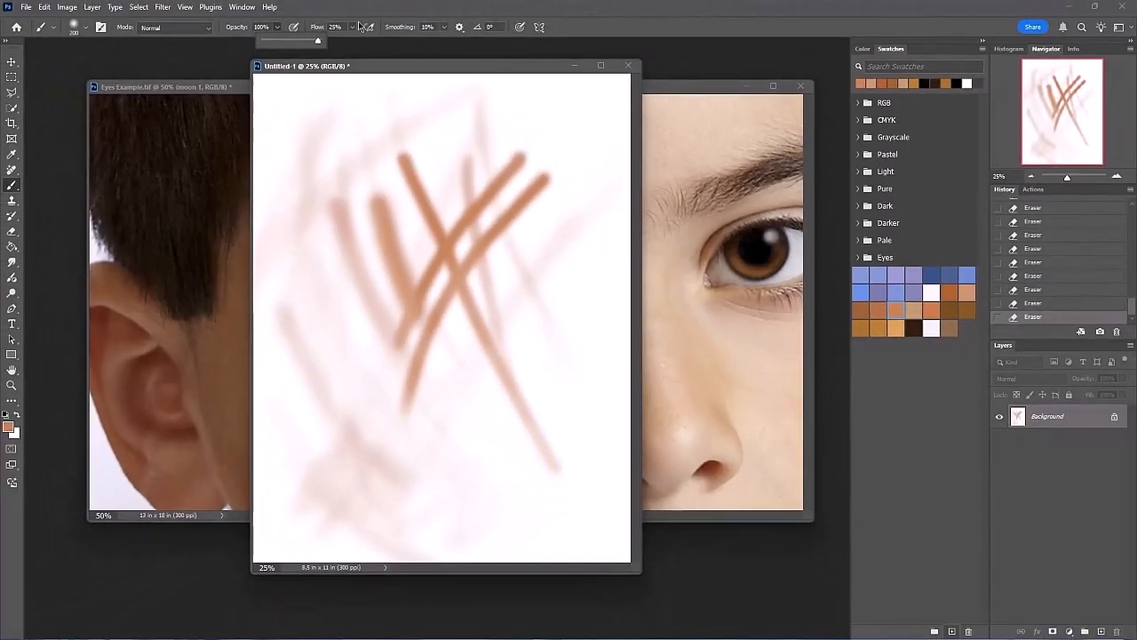
Restore the brush flow to 100% alongside full opacity and paint more test strokes over the page
left_click(353, 27)
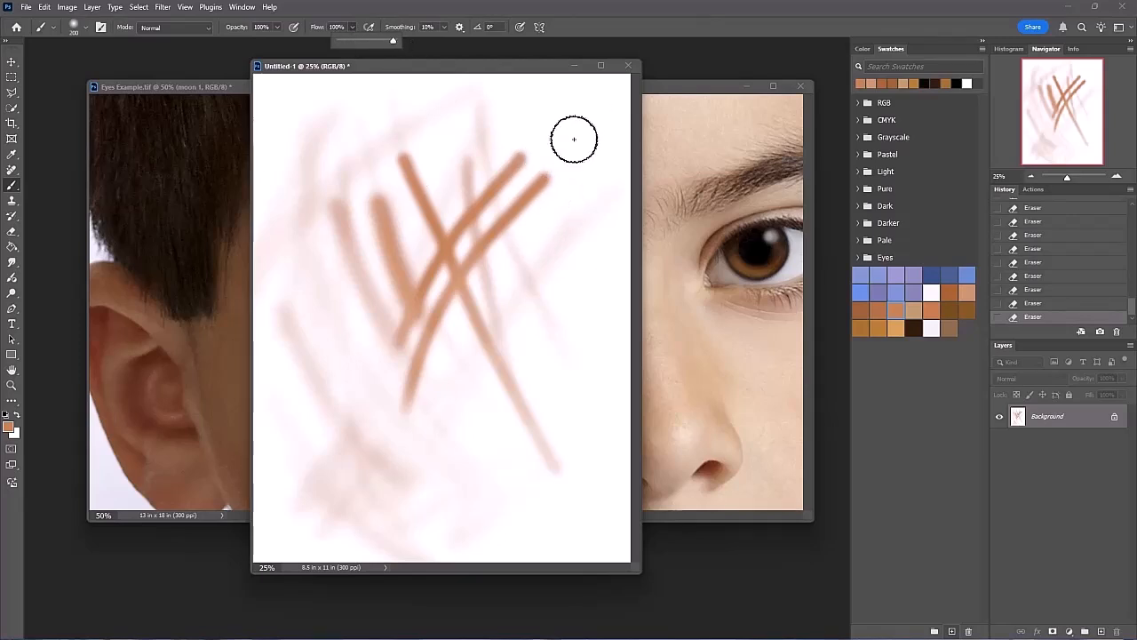
left_click(479, 516)
mouse_move(474, 510)
left_mouse_down()
mouse_move(424, 394)
mouse_move(345, 145)
left_mouse_up()
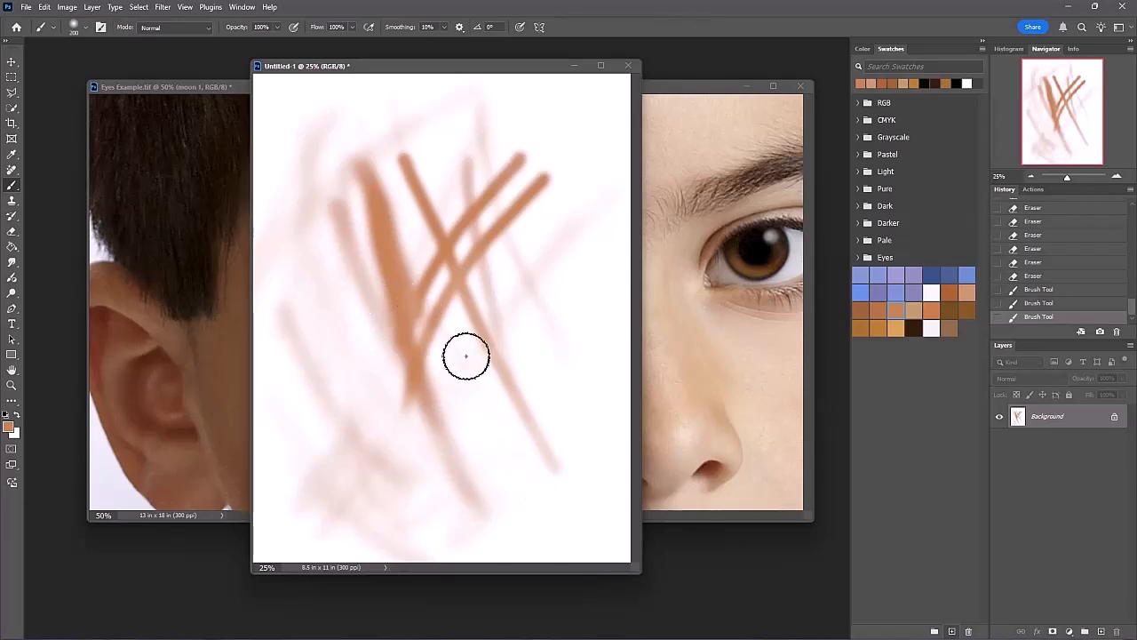
mouse_move(424, 505)
left_mouse_down()
mouse_move(384, 450)
mouse_move(364, 335)
left_mouse_up()
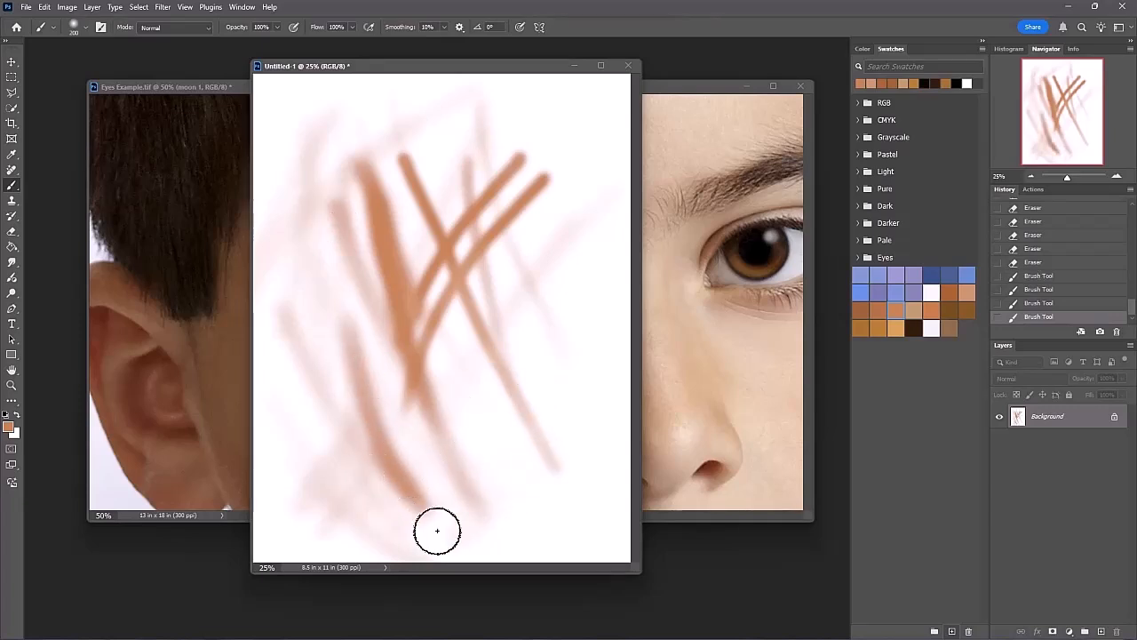
left_click_drag(563, 375, 546, 318)
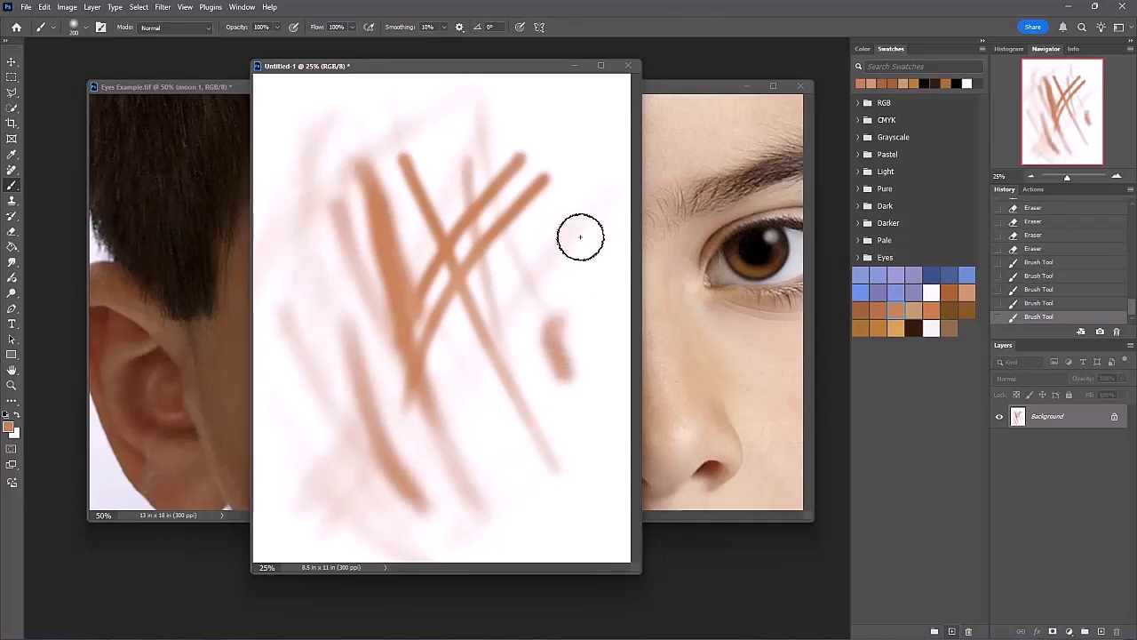
mouse_move(449, 123)
left_mouse_down()
mouse_move(485, 147)
mouse_move(525, 93)
mouse_move(424, 138)
mouse_move(324, 217)
mouse_move(291, 318)
mouse_move(335, 295)
mouse_move(446, 185)
mouse_move(519, 190)
mouse_move(406, 305)
mouse_move(360, 428)
mouse_move(455, 362)
mouse_move(546, 234)
mouse_move(561, 277)
mouse_move(448, 384)
mouse_move(467, 475)
mouse_move(509, 255)
mouse_move(451, 472)
mouse_move(440, 410)
mouse_move(539, 94)
left_mouse_up()
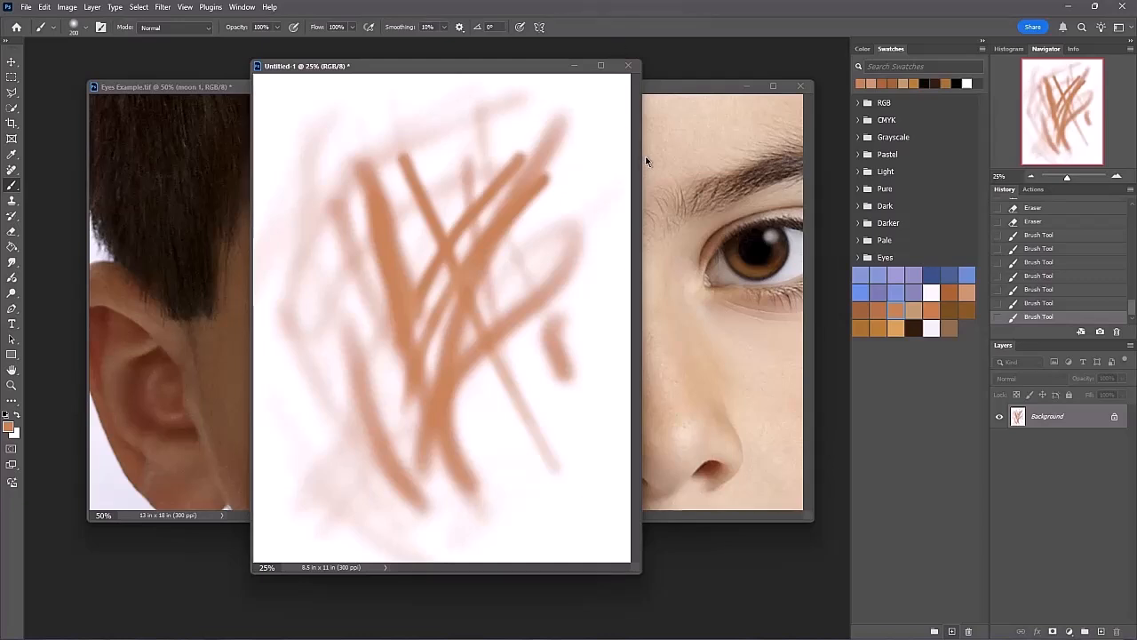
Close the blank test document and, with a small brush, paint orange along the lower irises of both eyes on moon 2
left_click(628, 65)
left_click(1055, 444)
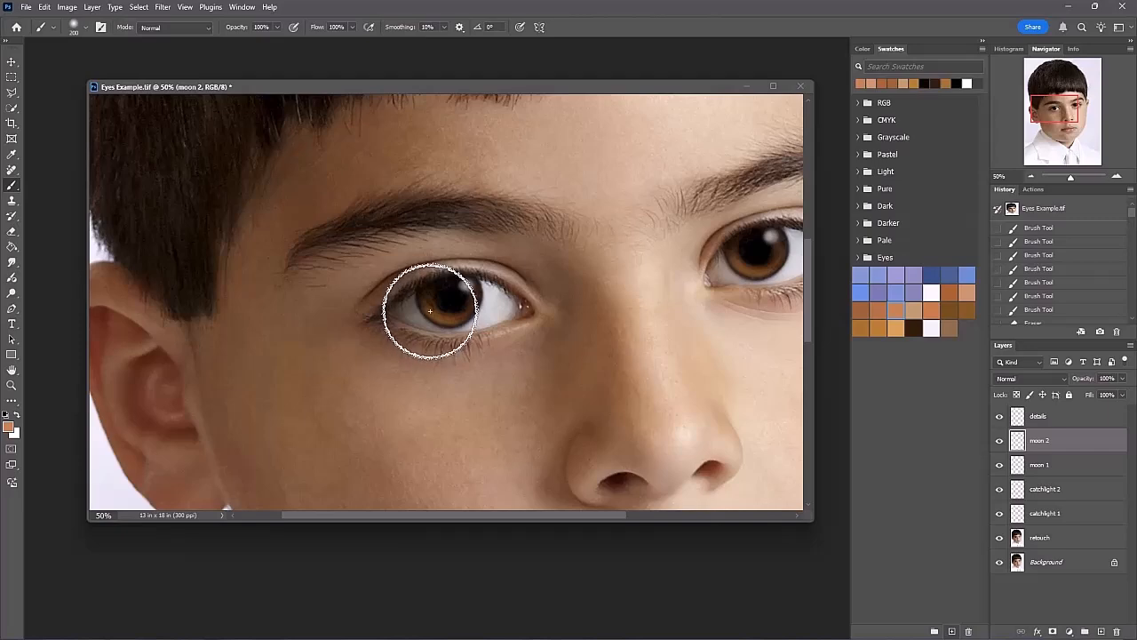
key("bracketright")
key("bracketright")
key("bracketright")
key("bracketright")
key("bracketleft")
key("bracketleft")
key("bracketleft")
key("bracketleft")
key("bracketleft")
key("bracketleft")
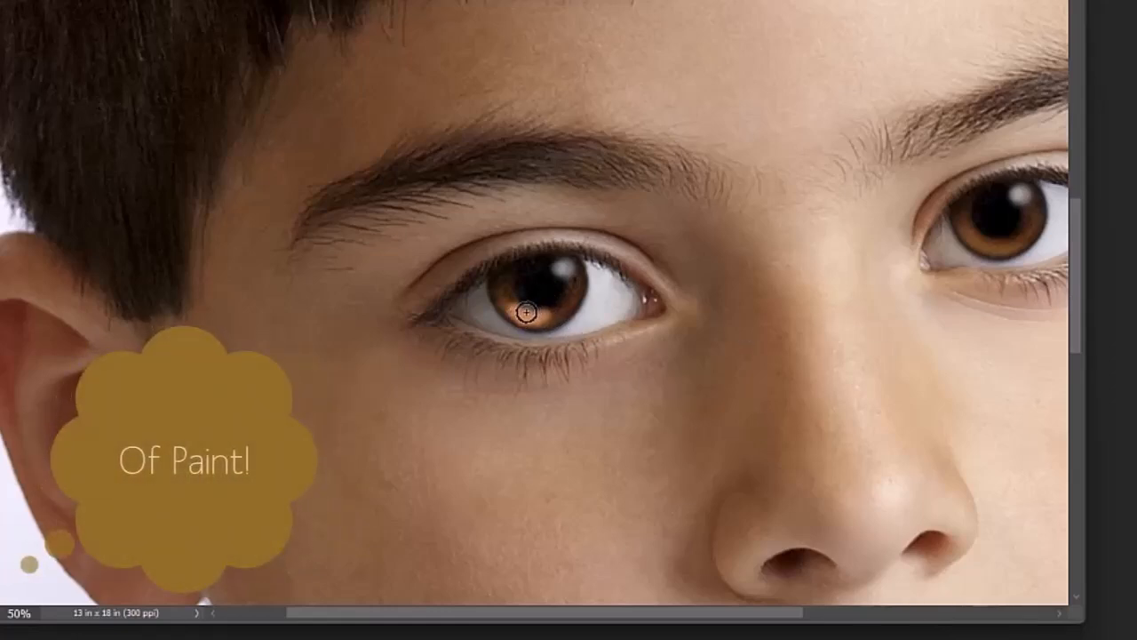
left_click_drag(526, 312, 533, 319)
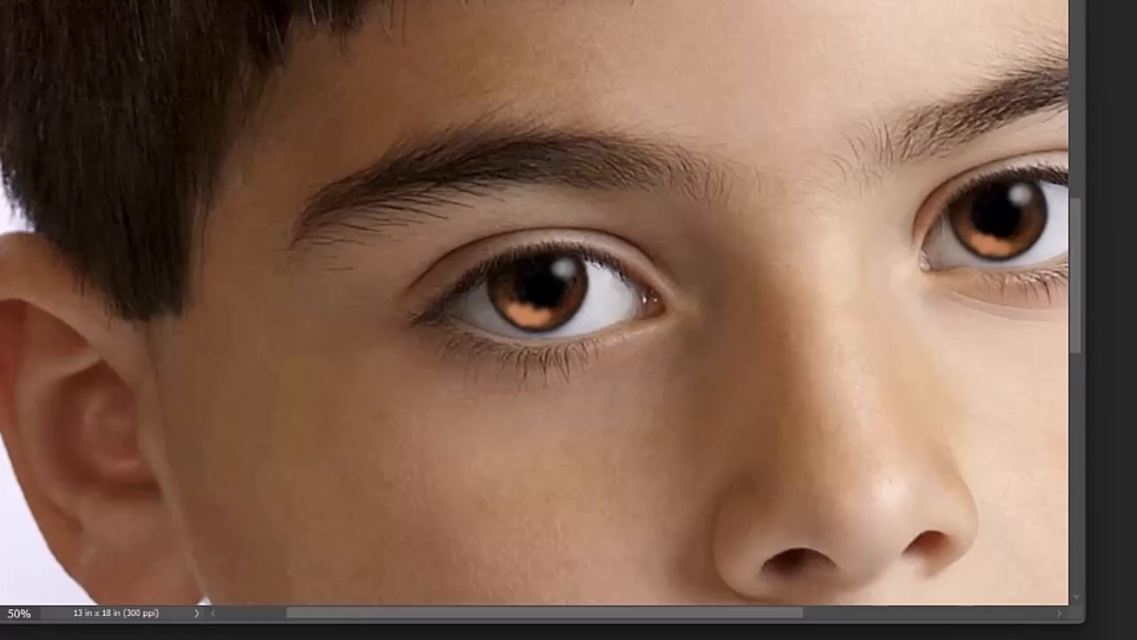
Choose a lighter peach, compare the eyes with and without moon 2, and dab the color onto the lower irises
key("ctrl+minus")
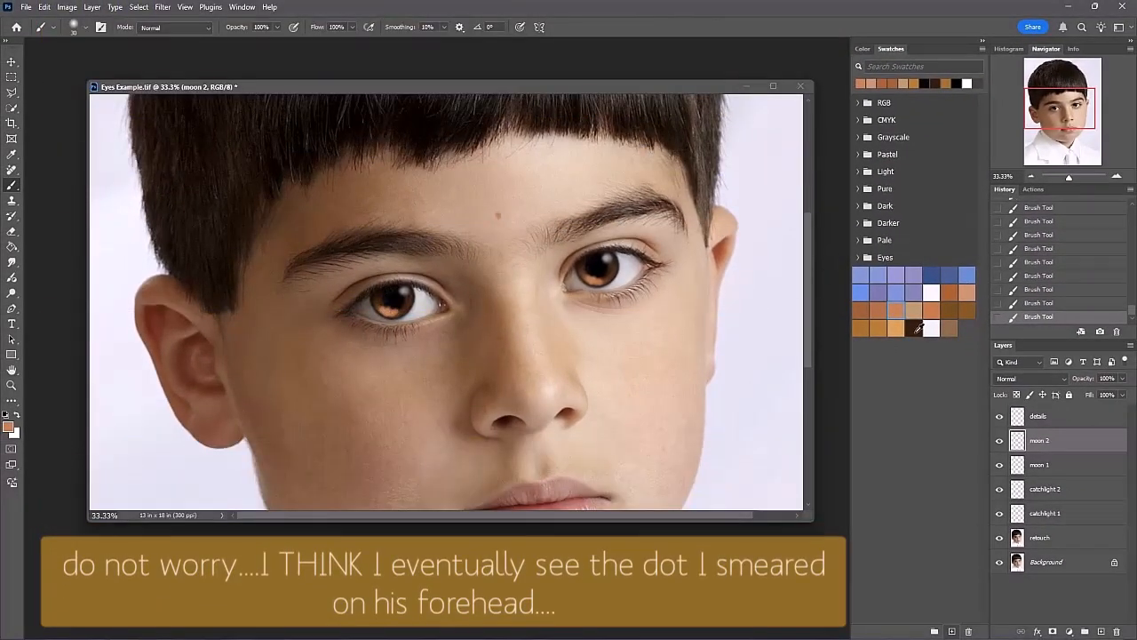
left_click(861, 49)
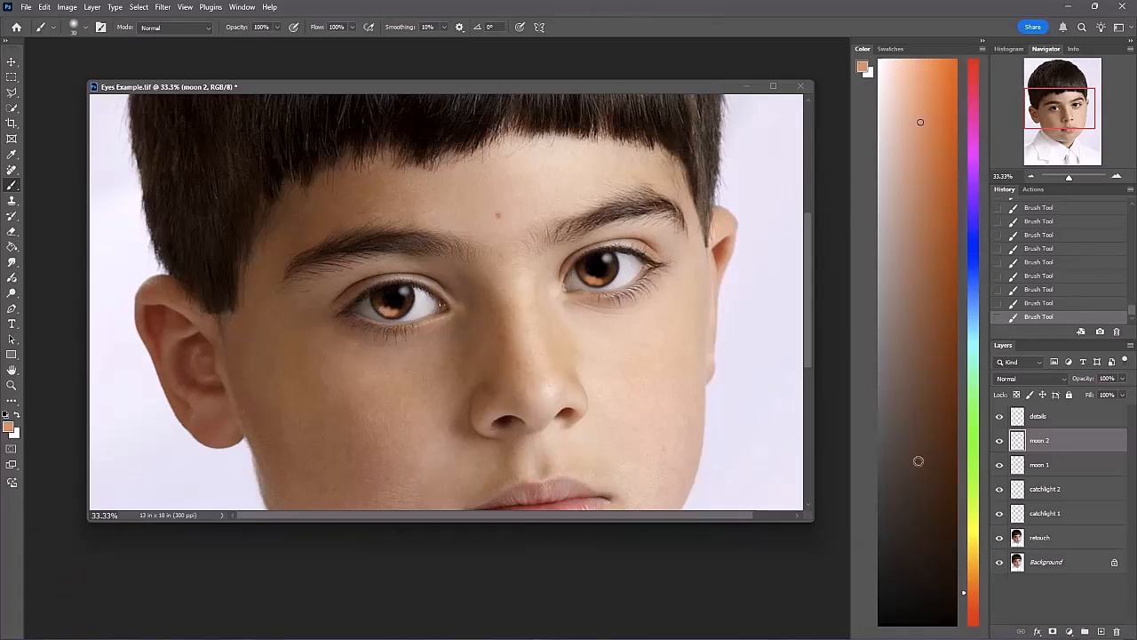
left_click(1000, 441)
left_click(1000, 441)
left_click(596, 281)
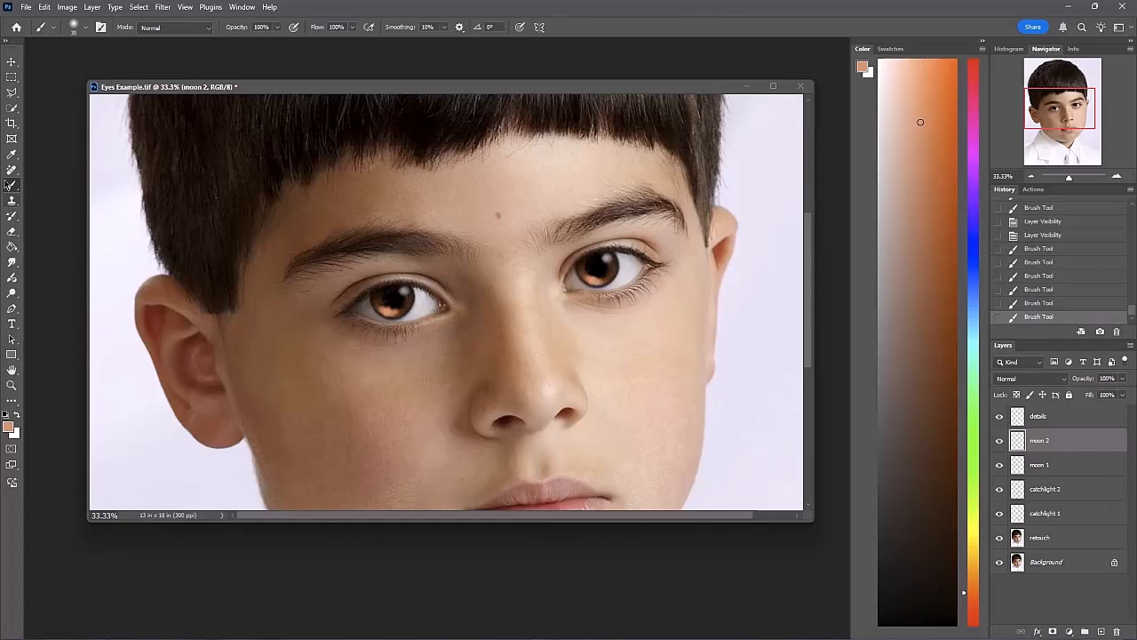
Switch to the Eraser at 100 px and erase the stray paint dot on the boy's forehead
key("e")
key("bracketleft")
key("bracketleft")
key("bracketleft")
key("bracketleft")
key("bracketleft")
key("bracketleft")
key("bracketleft")
key("bracketleft")
key("bracketleft")
key("bracketleft")
key("bracketleft")
key("bracketleft")
key("bracketleft")
key("bracketleft")
key("bracketleft")
key("bracketleft")
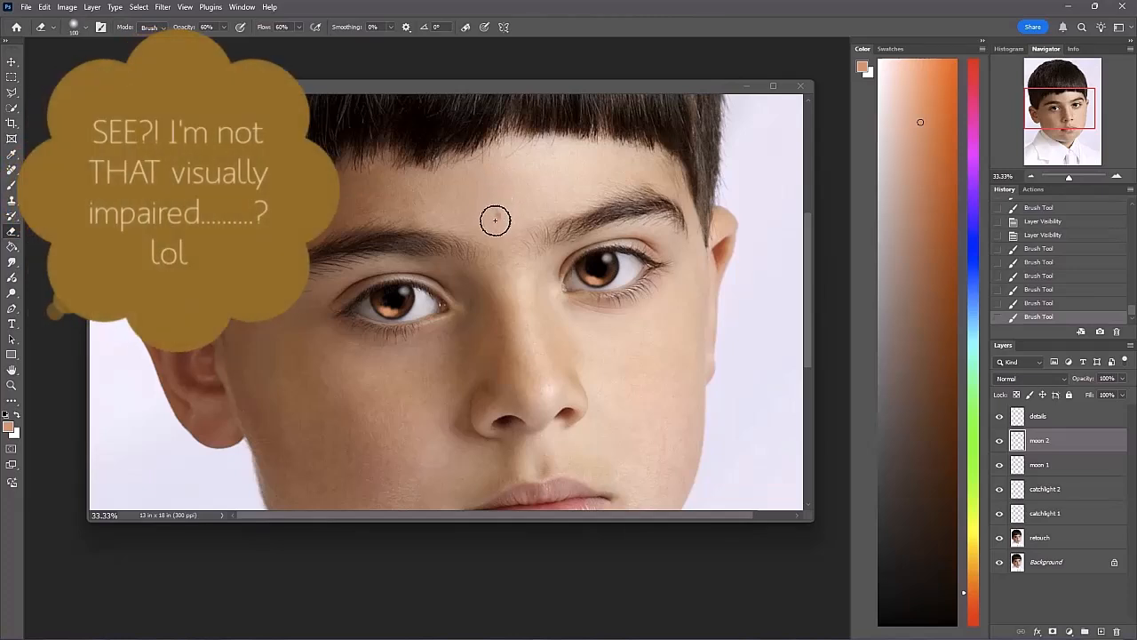
left_click_drag(498, 228, 514, 161)
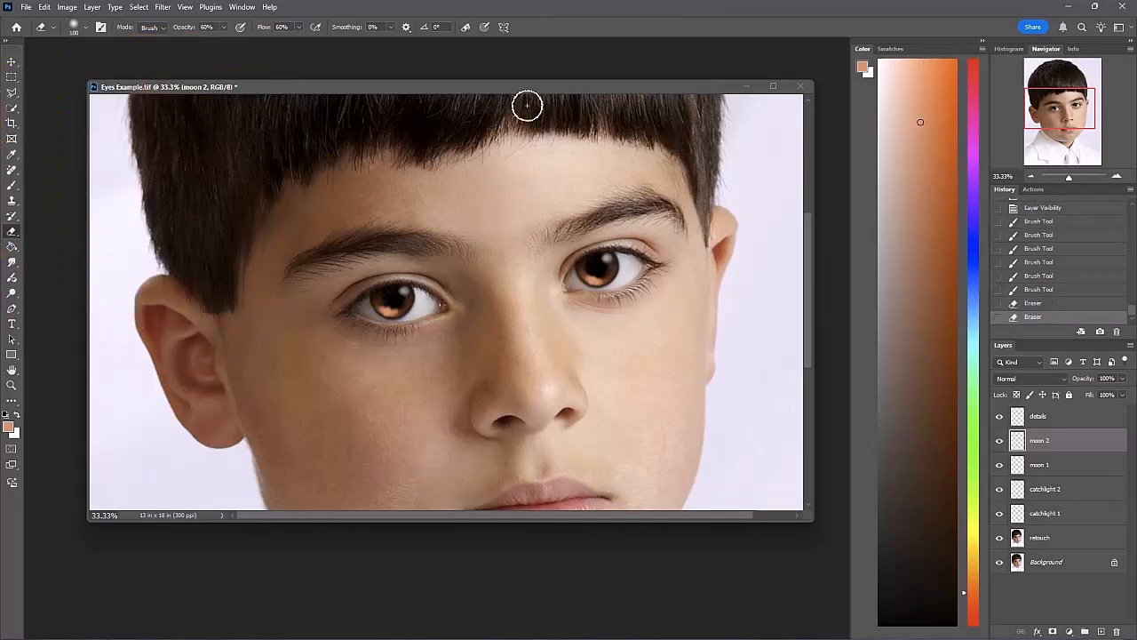
Erase excess peach paint around the pupil and iris edge of the left-hand eye on moon 2
left_click(392, 300)
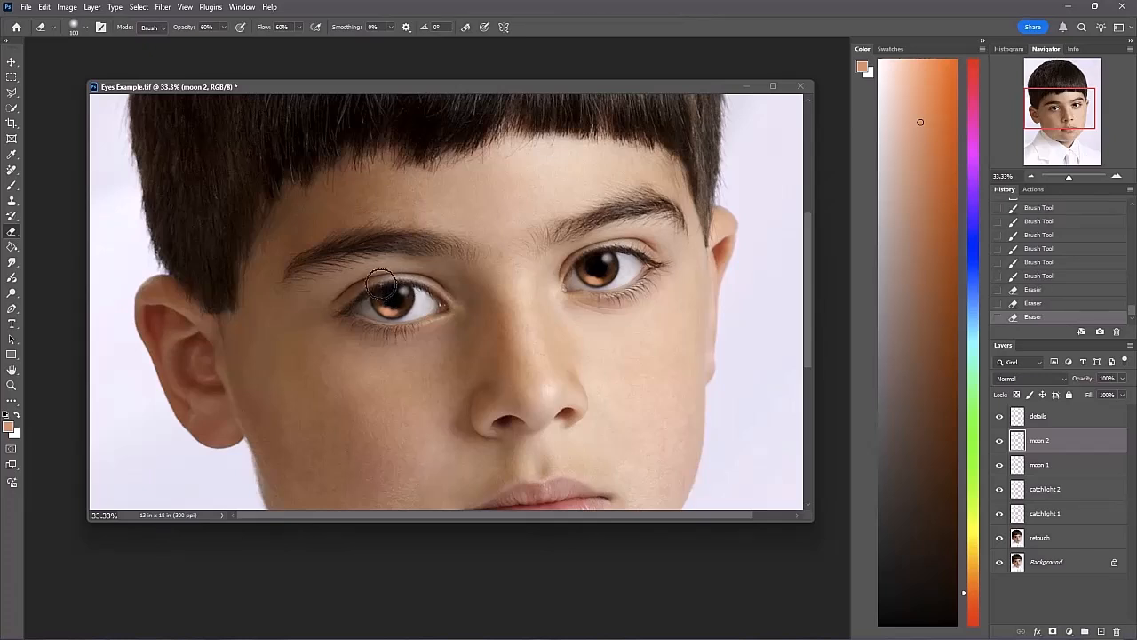
left_click(400, 295)
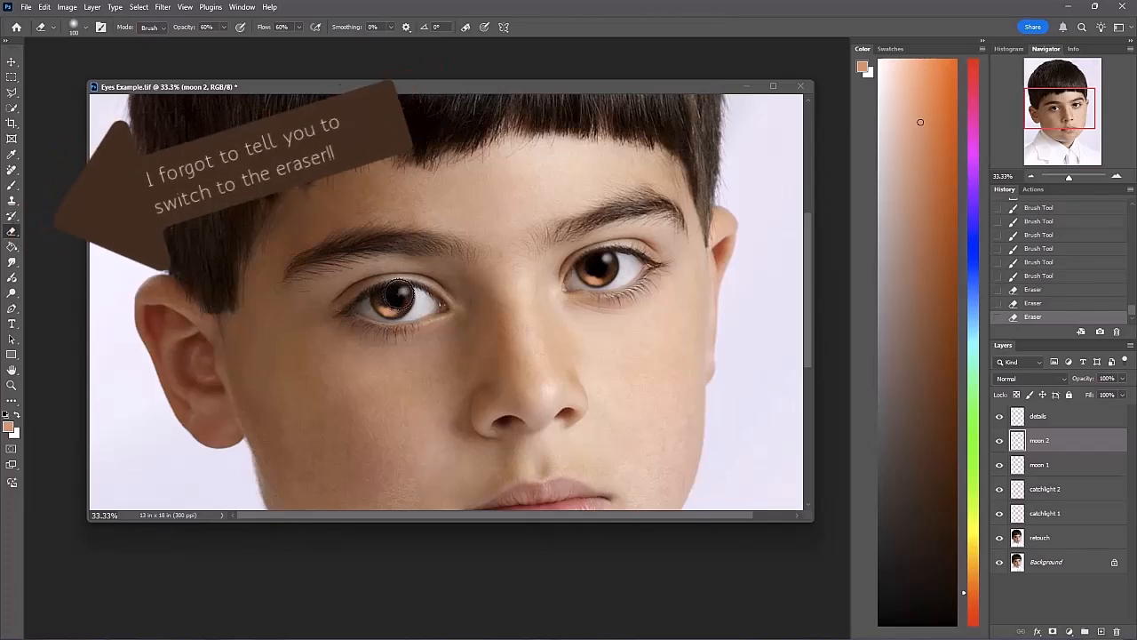
left_click(359, 314)
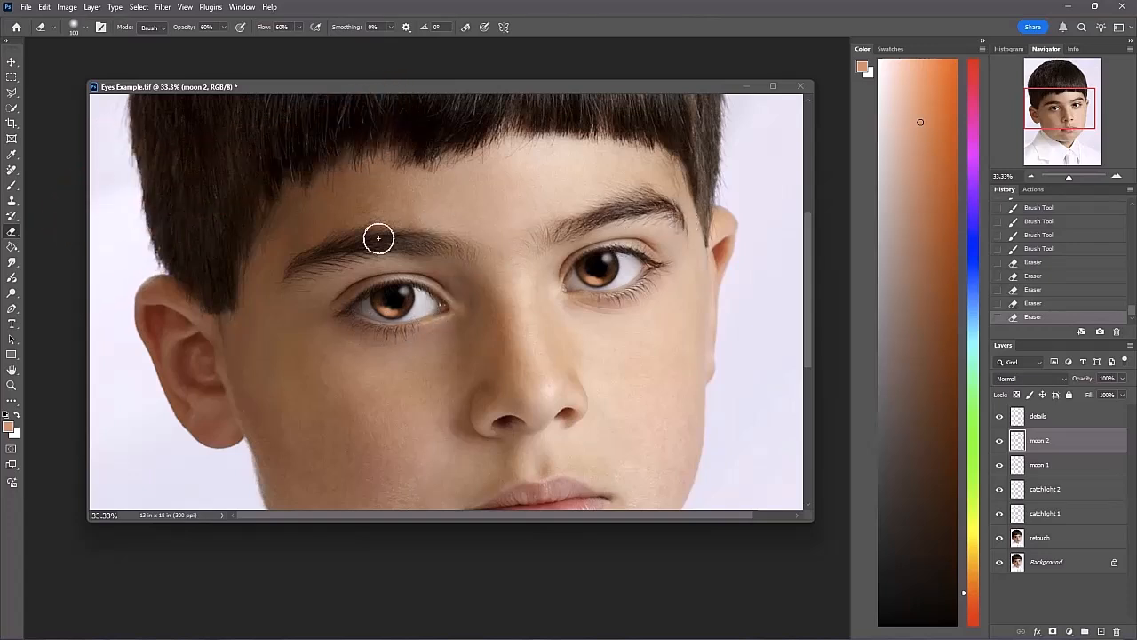
Set the Eraser's opacity and flow to 100% and choose the Soft Round Pressure Opacity and Flow brush
left_click(223, 27)
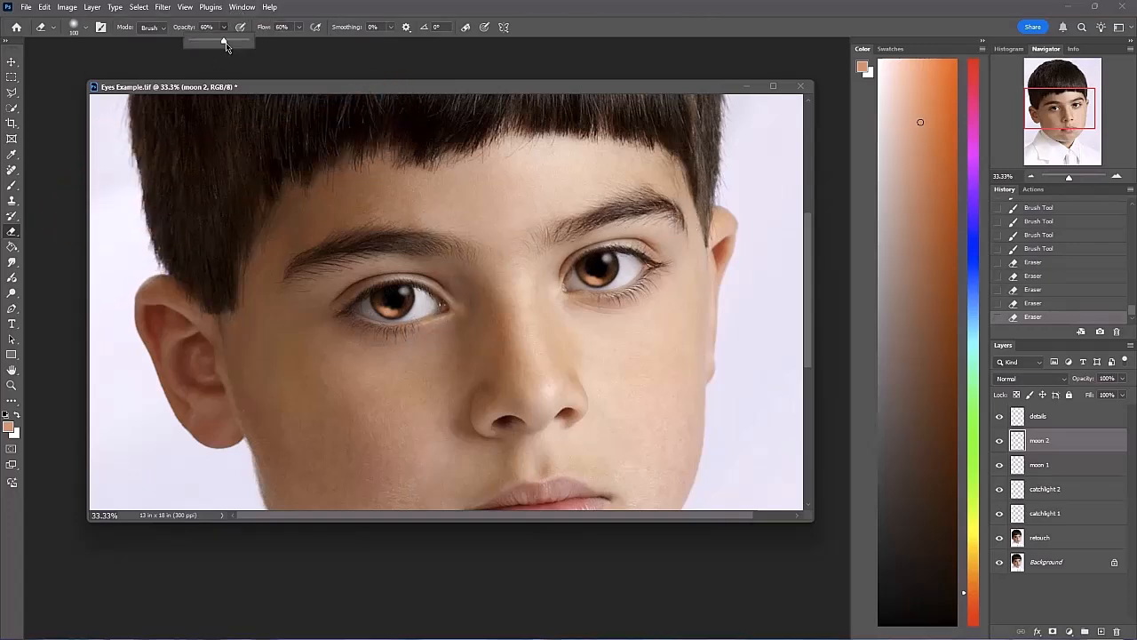
left_click(300, 26)
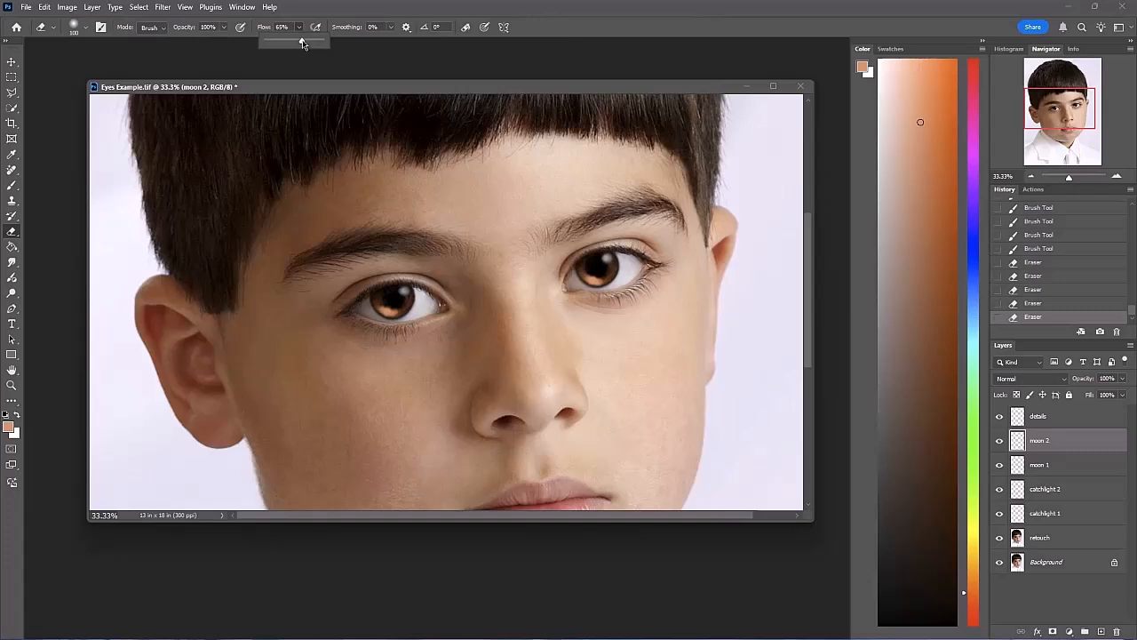
left_click(87, 29)
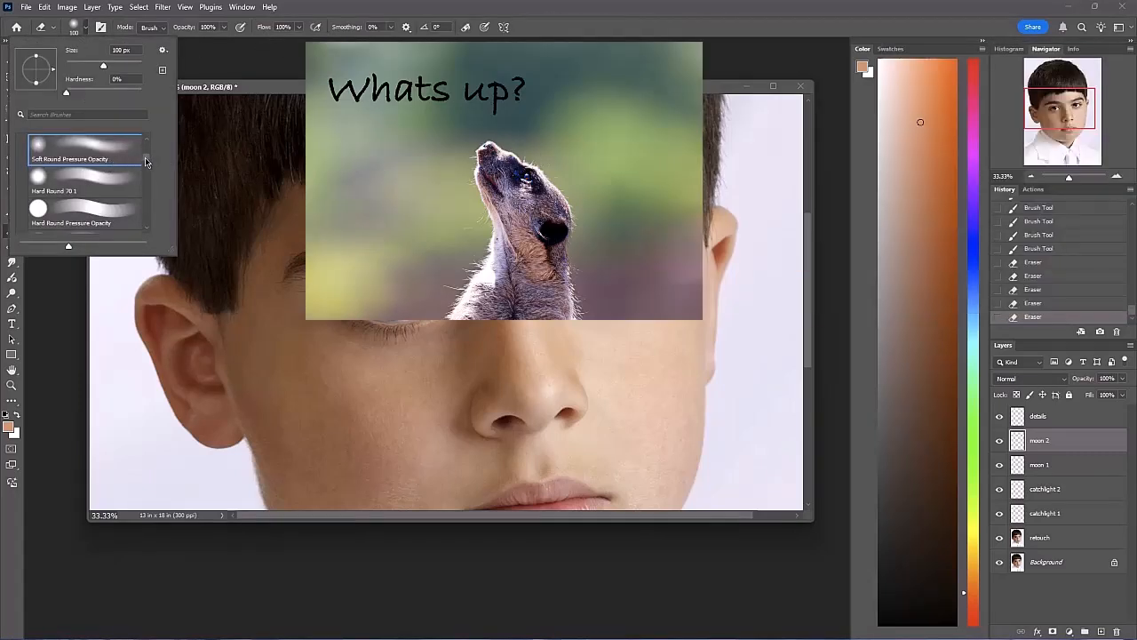
scroll(147, 162, "down", 2)
left_click(125, 190)
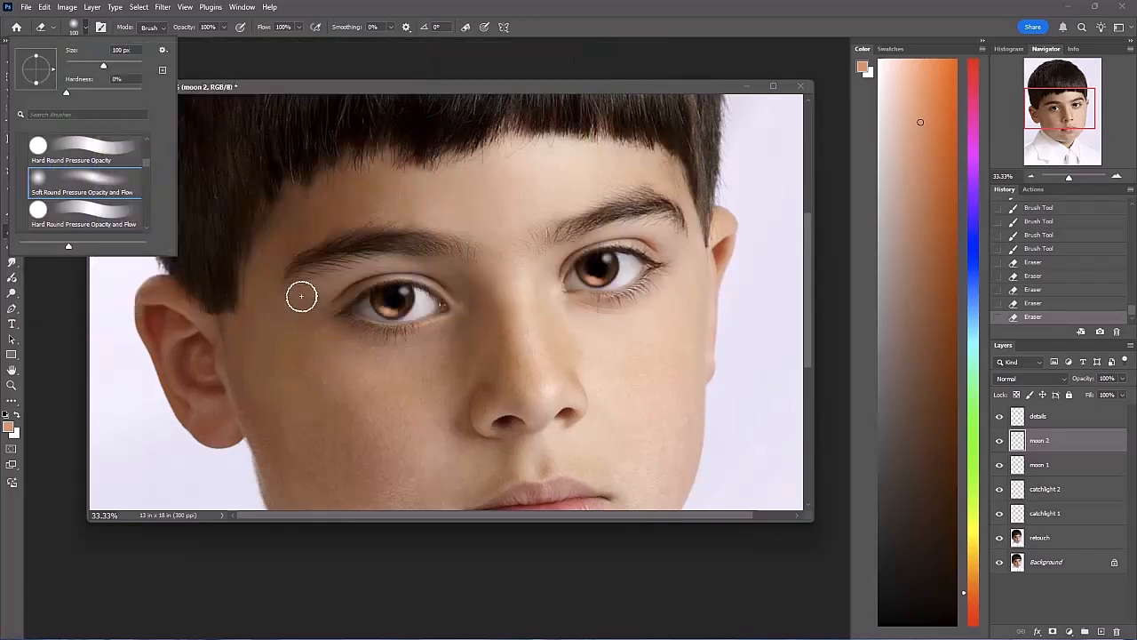
Erase the peach paint spilling over the pupil and iris edge of the left-hand eye on moon 2
left_click(353, 310)
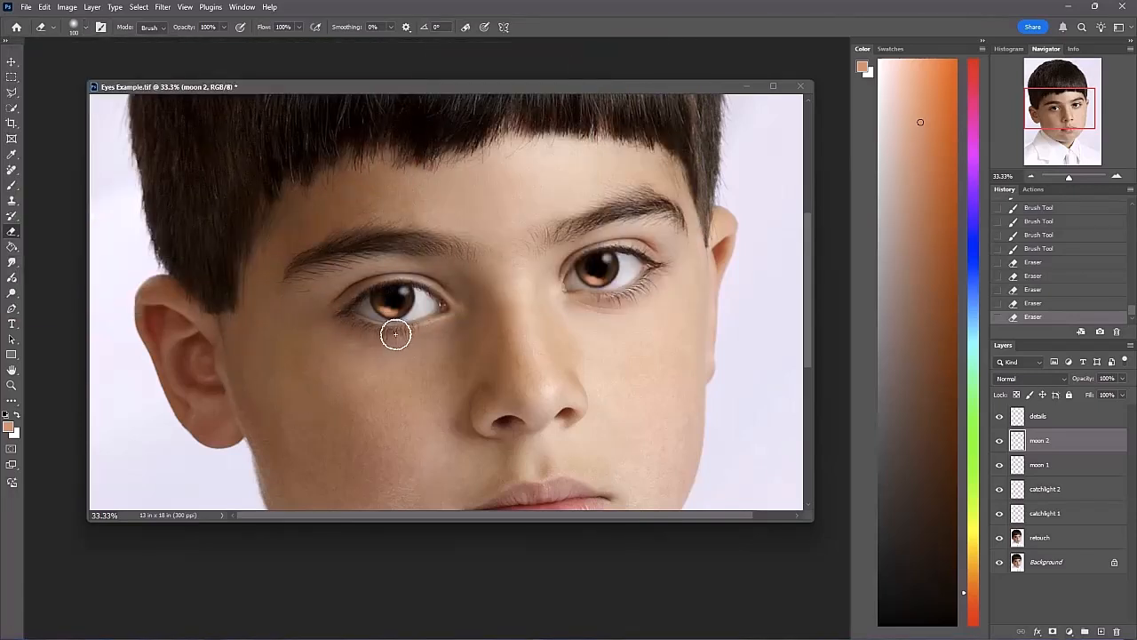
left_click(402, 289)
left_click(399, 292)
left_click(389, 283)
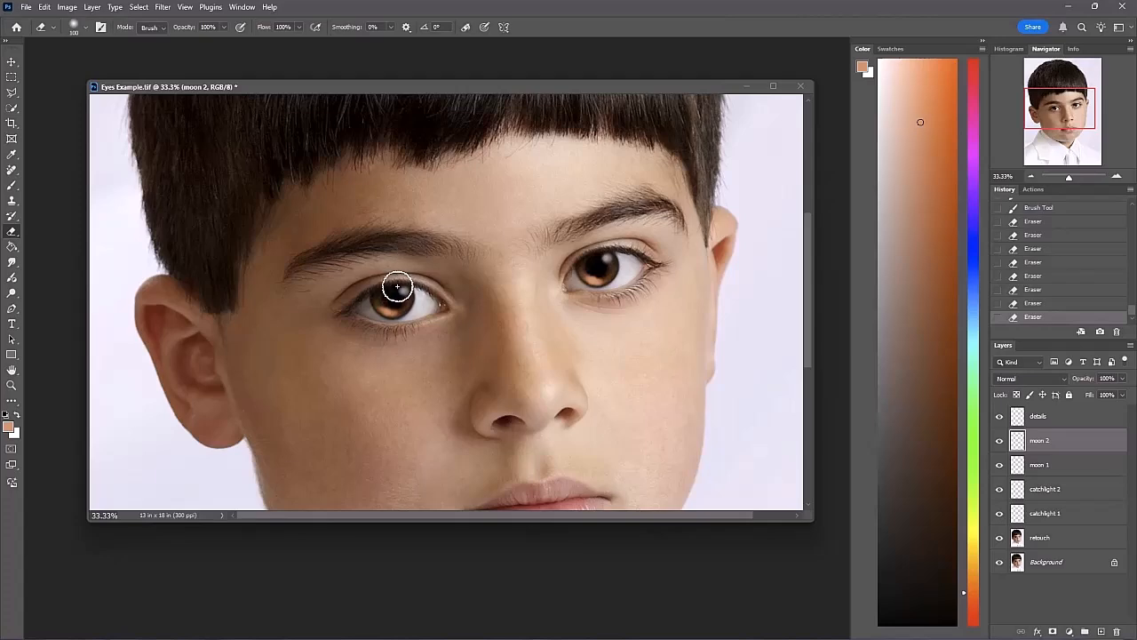
left_click_drag(406, 300, 412, 313)
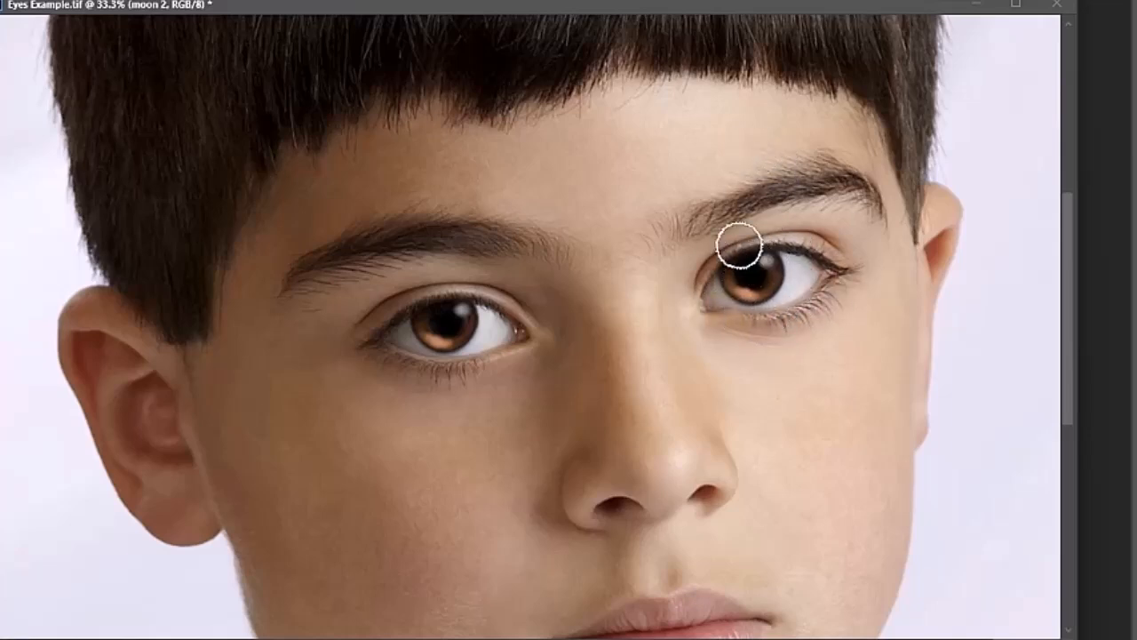
Resize the Eraser to 80 px and clean the paint around the right-hand eye's pupil on moon 2
key("bracketright")
key("bracketright")
key("bracketright")
key("bracketright")
key("bracketleft")
key("bracketleft")
key("bracketleft")
key("bracketleft")
key("bracketleft")
key("bracketleft")
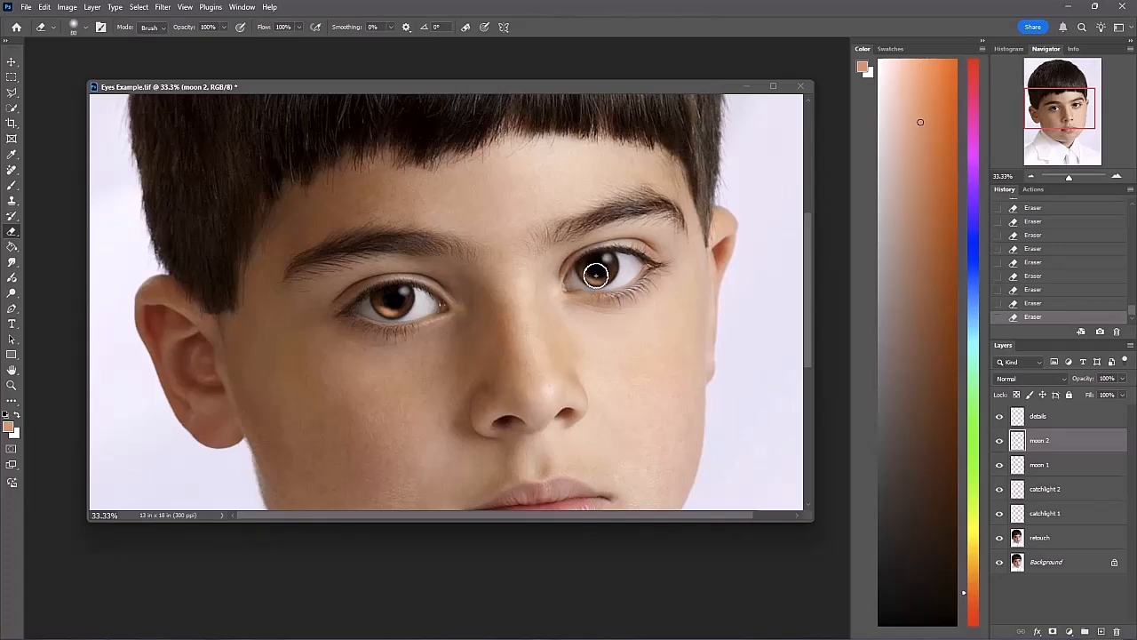
left_click(1033, 304)
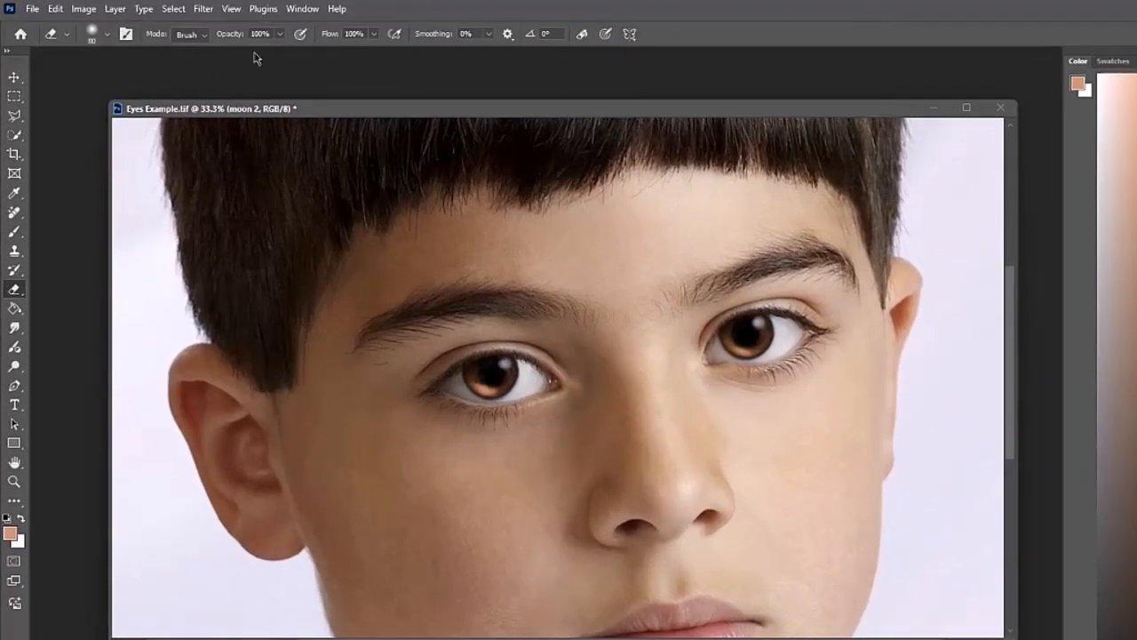
Lower the Eraser's opacity and flow to 50% for softer blending
left_click(280, 36)
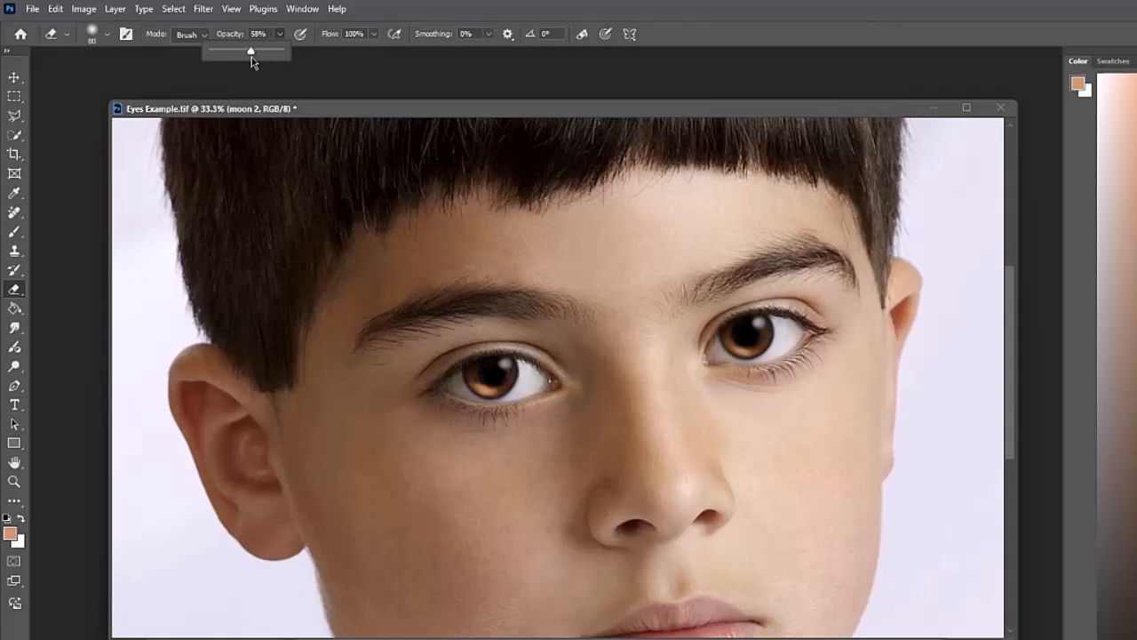
left_click_drag(251, 56, 249, 56)
left_click(374, 34)
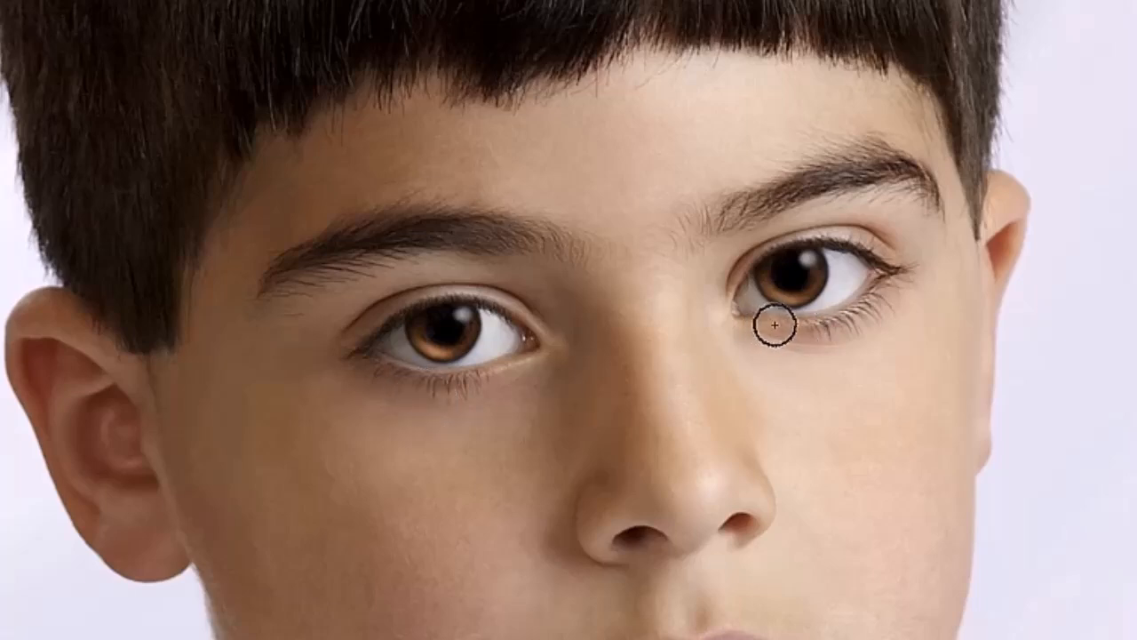
Examine the iris moons in both eyes from a distance and up close to judge how well they blend
key("ctrl+minus")
key("ctrl+minus")
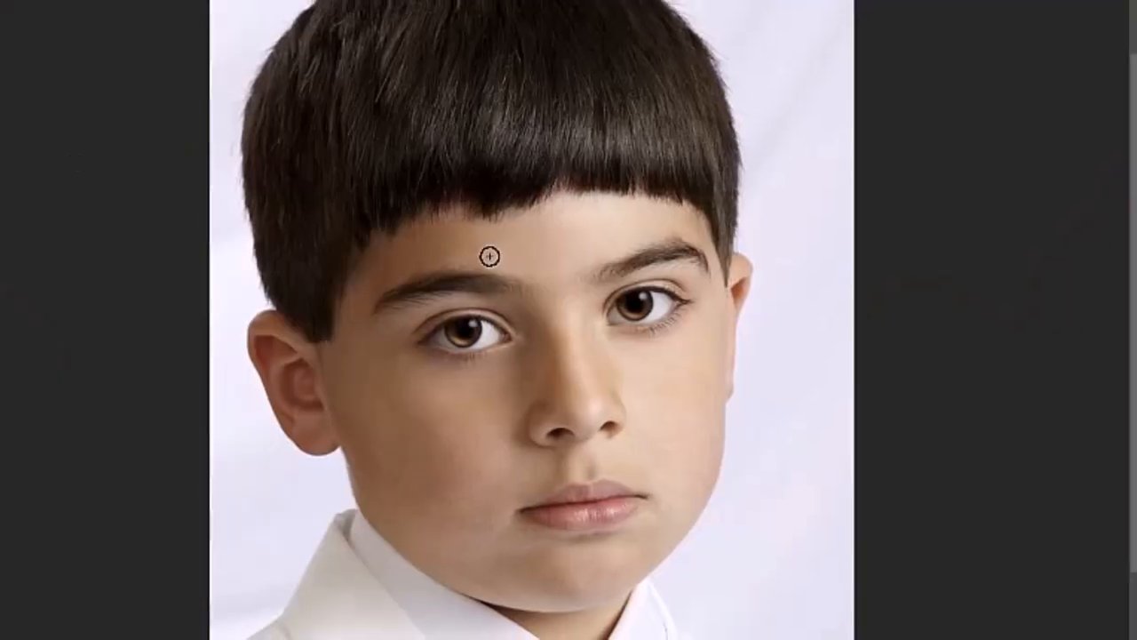
left_click(12, 386)
left_click(672, 329)
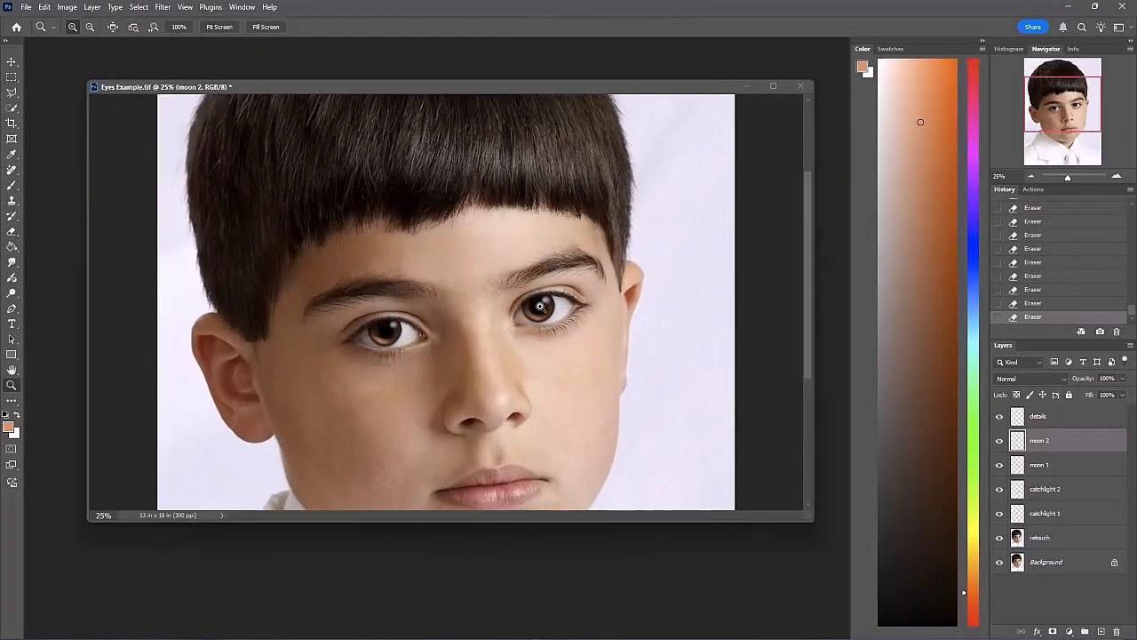
left_click(539, 306)
left_click(558, 304)
key("b")
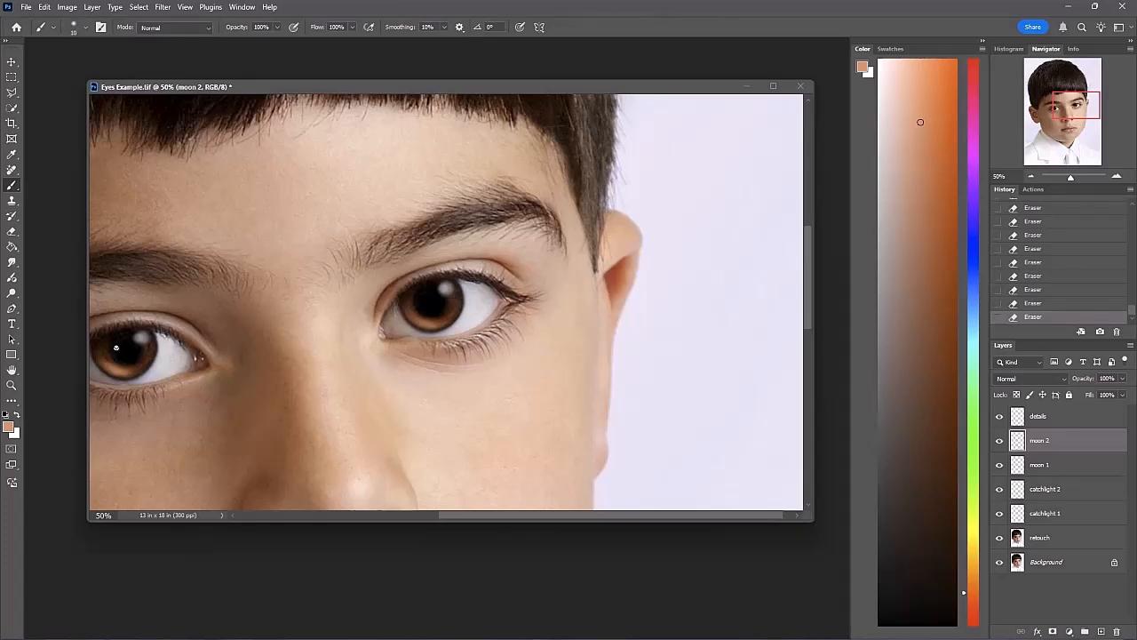
left_click(1061, 107)
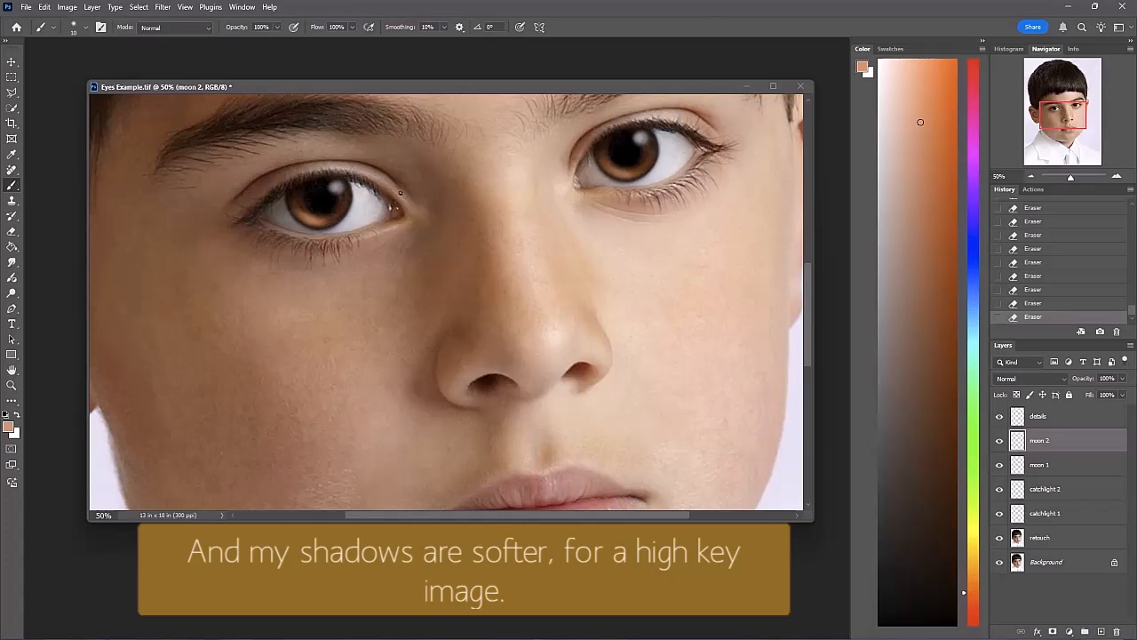
left_click_drag(1045, 103, 1064, 94)
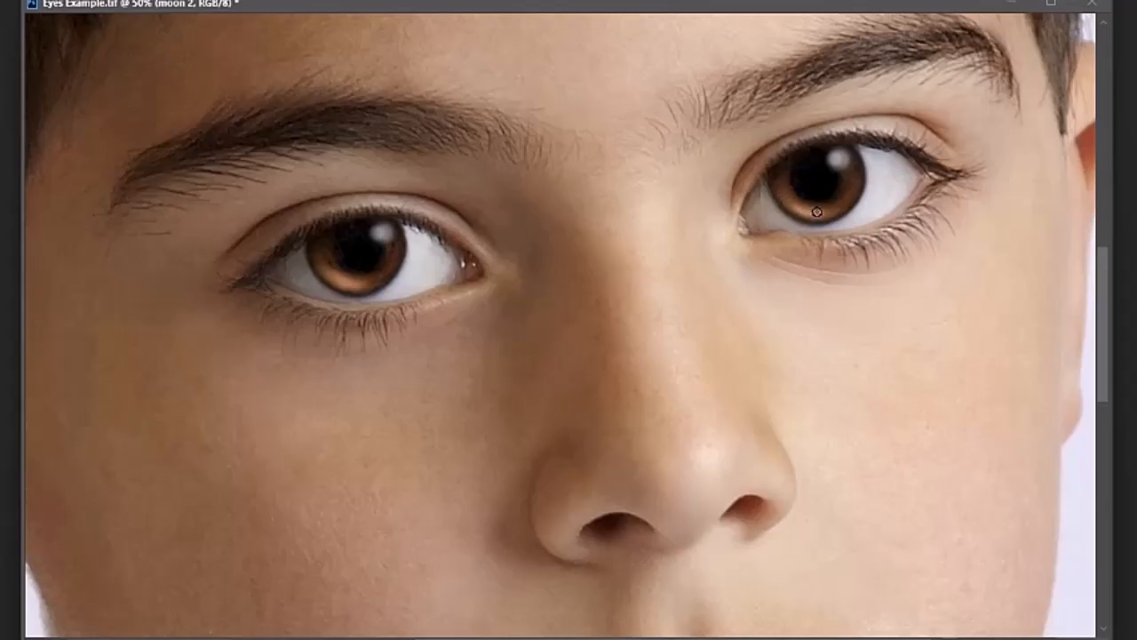
key("ctrl+minus")
key("ctrl+minus")
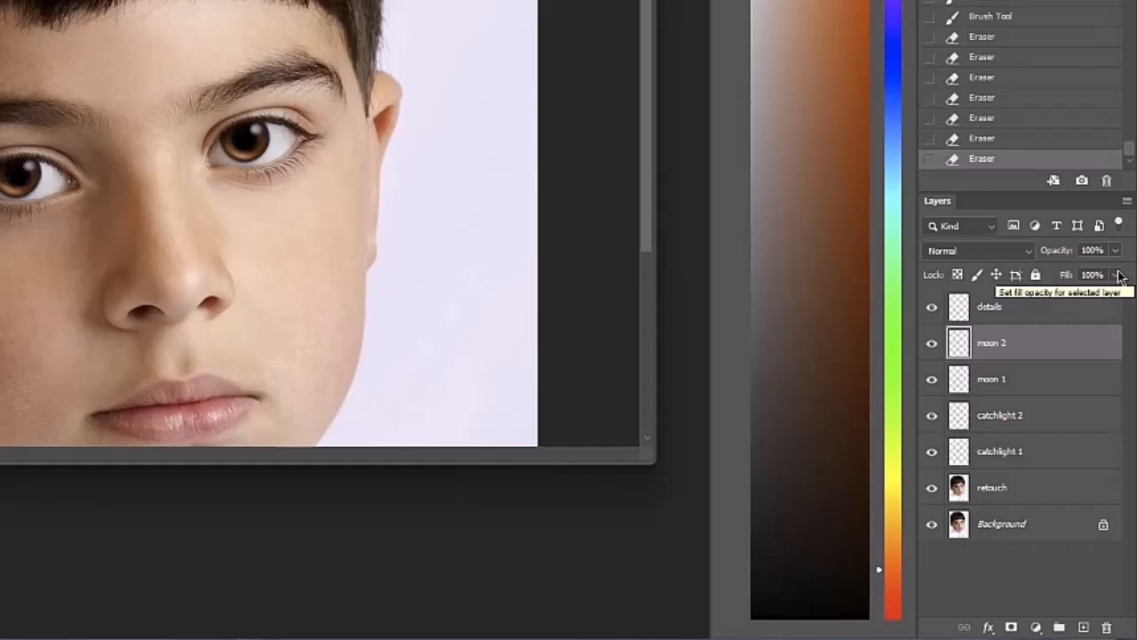
Reduce both the fill and the opacity of the moon 2 layer to 70%
left_click_drag(1119, 278, 1114, 298)
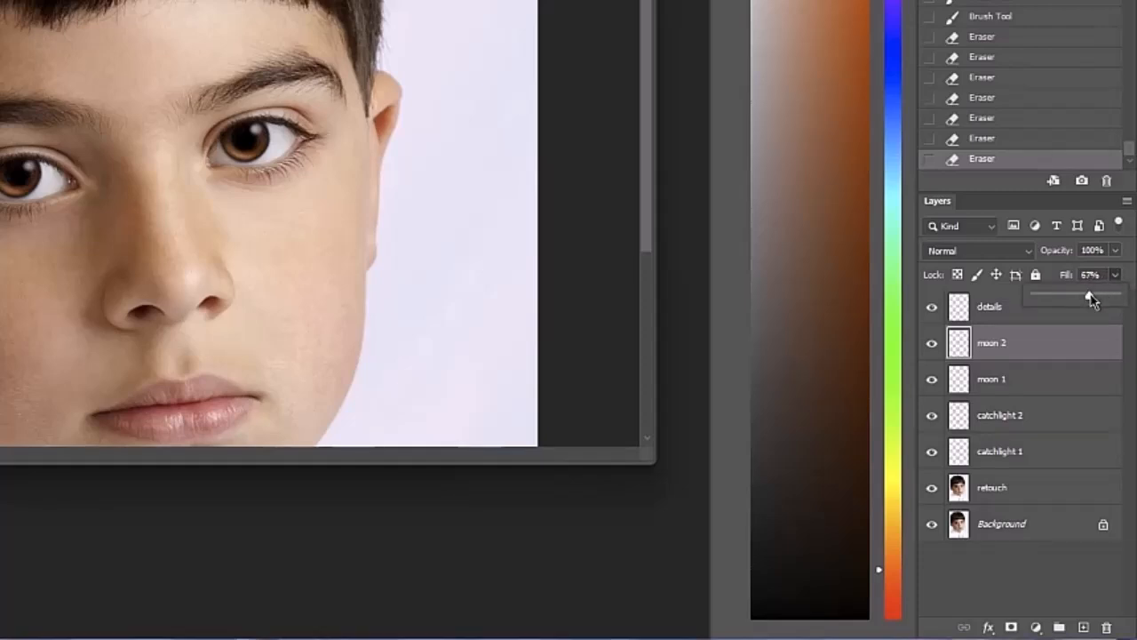
left_click_drag(1092, 302, 1092, 276)
left_click(1116, 252)
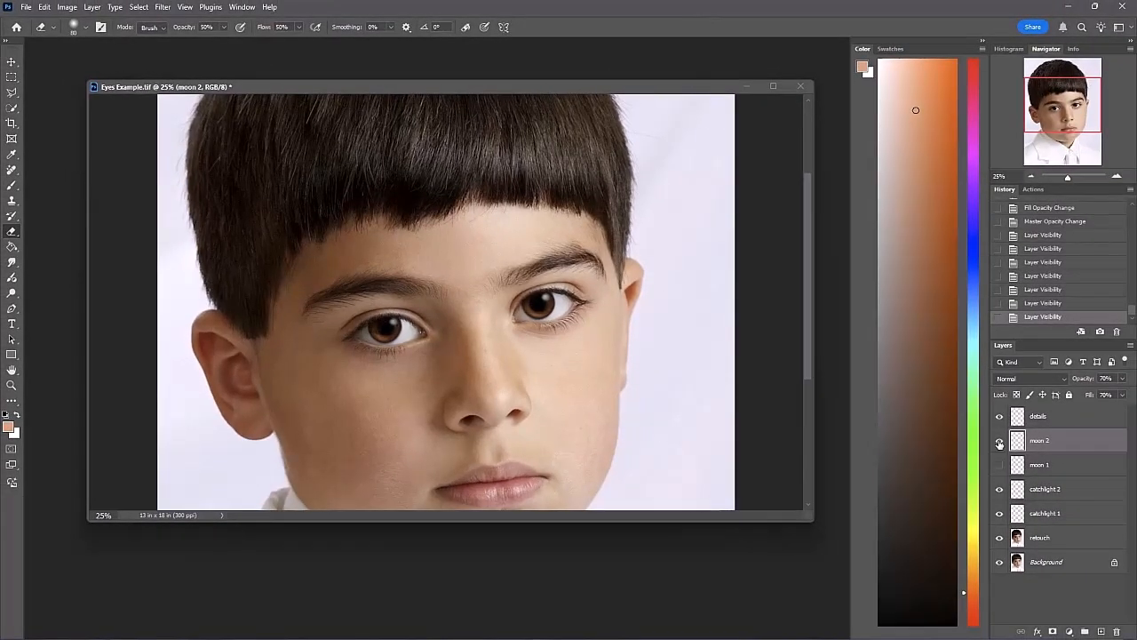
Compare the eyes with moon 2 hidden and shown, both close up and across the full portrait
left_click(1000, 464)
left_click(1000, 440)
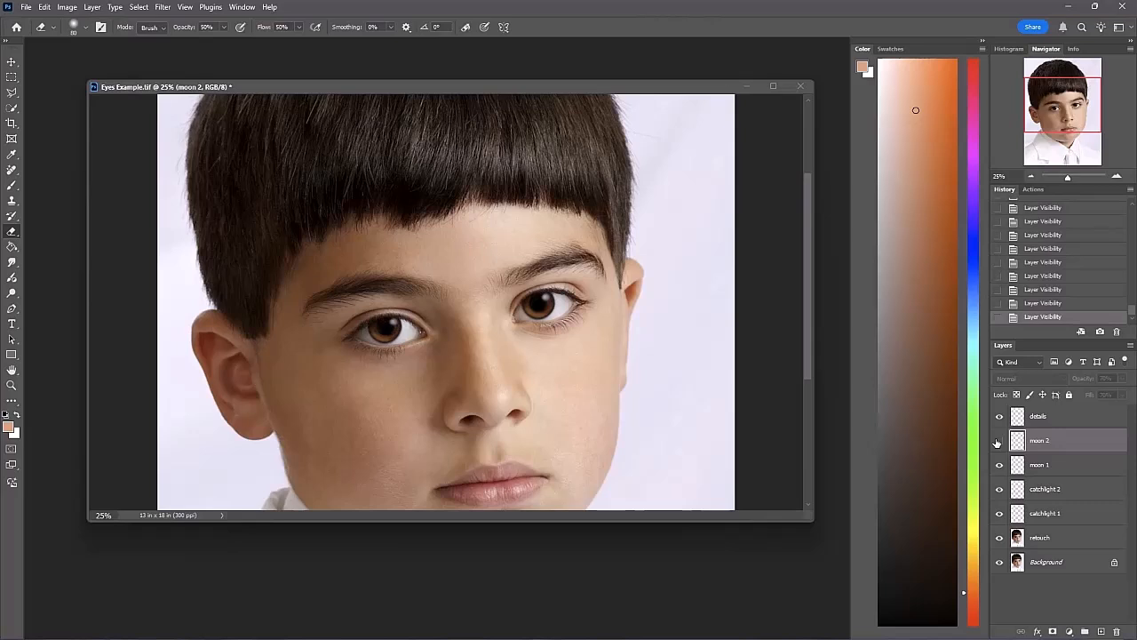
left_click(1000, 441)
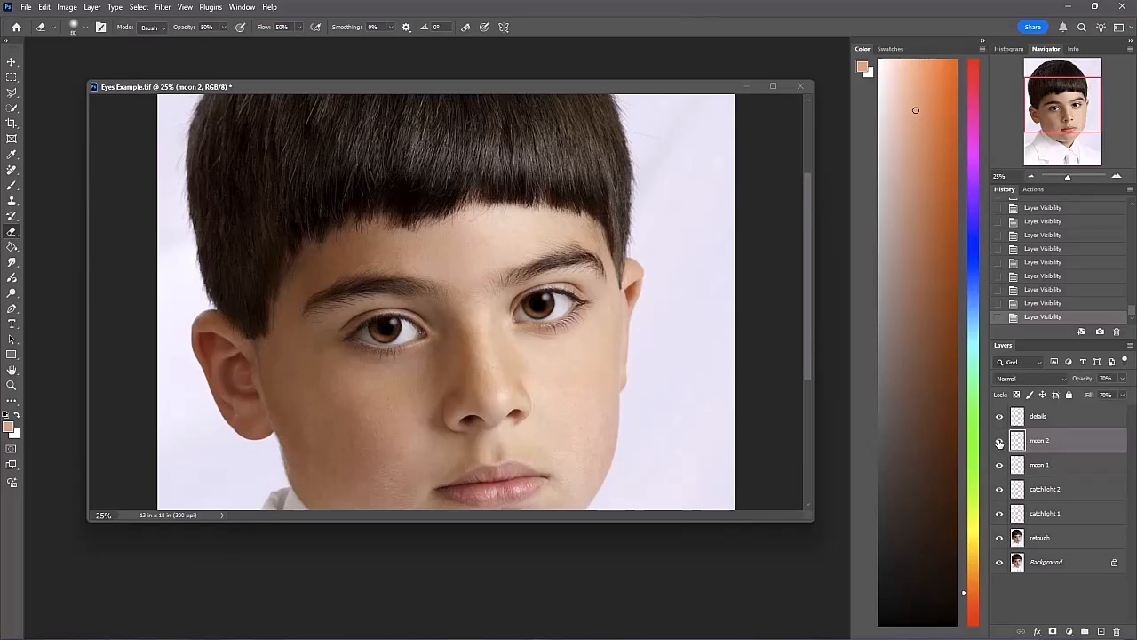
left_click(1031, 177)
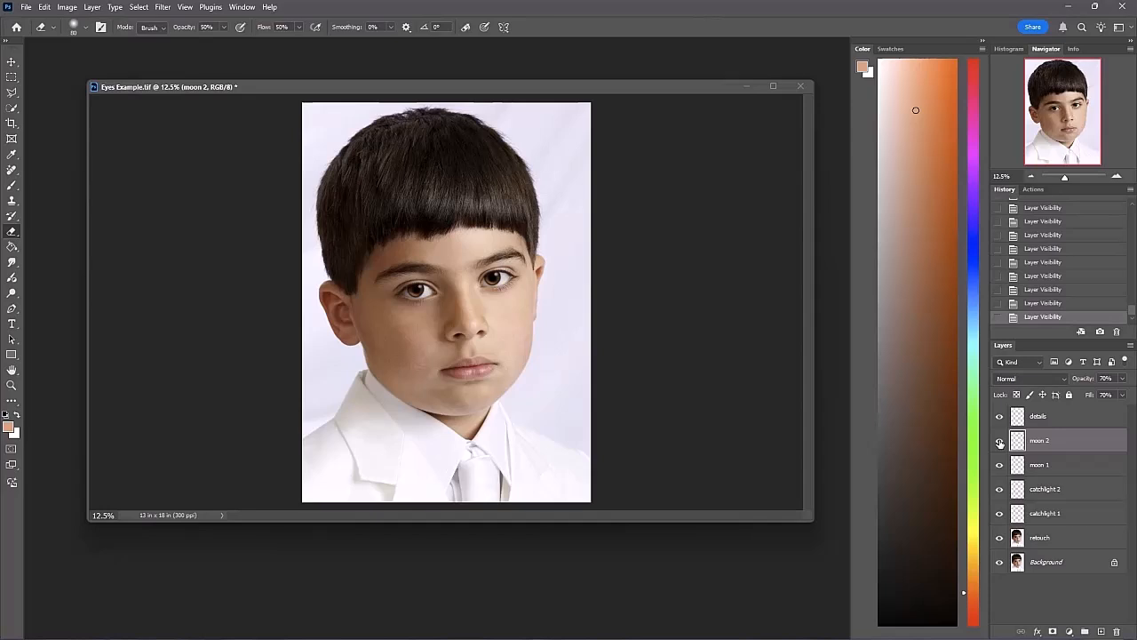
left_click(999, 441)
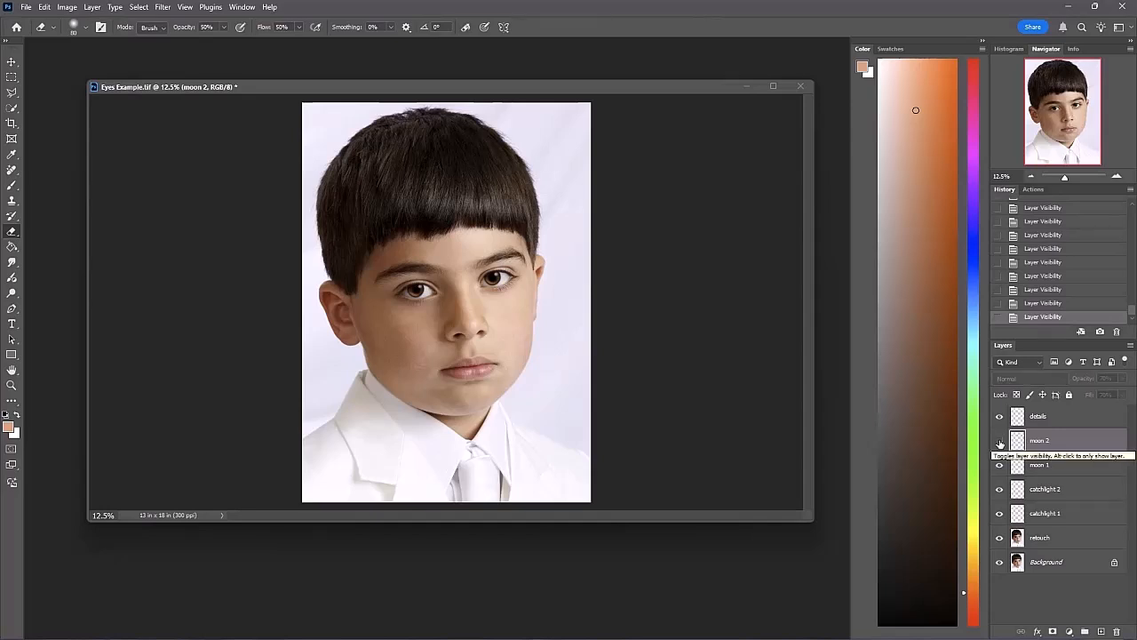
left_click(999, 441)
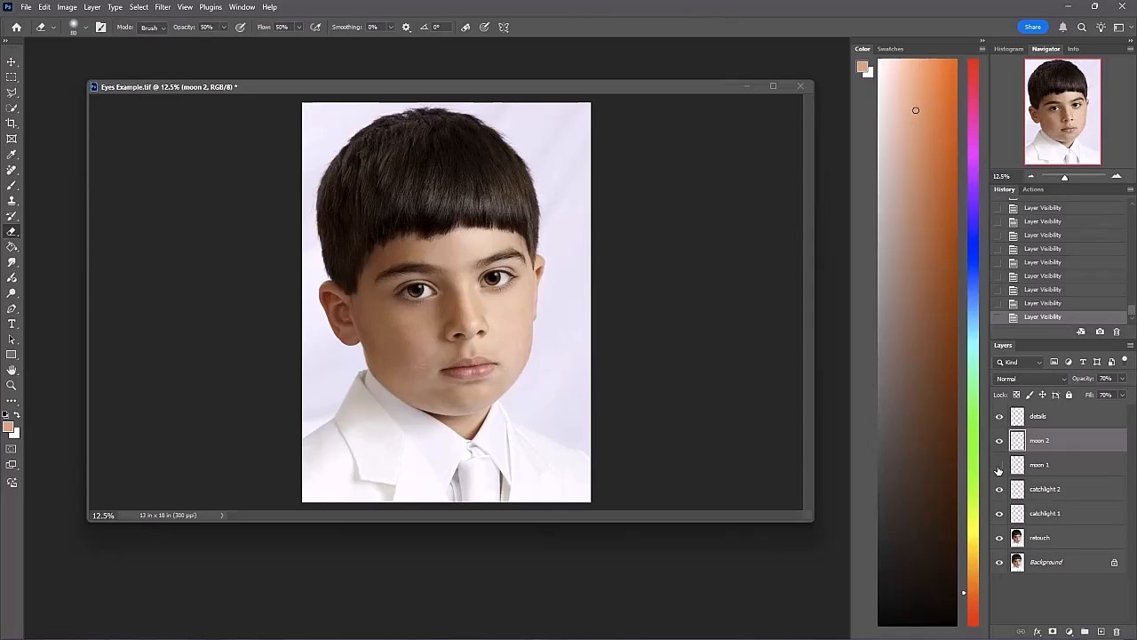
Inspect both irises with moon 1 hidden and moon 2 showing
left_click(999, 465)
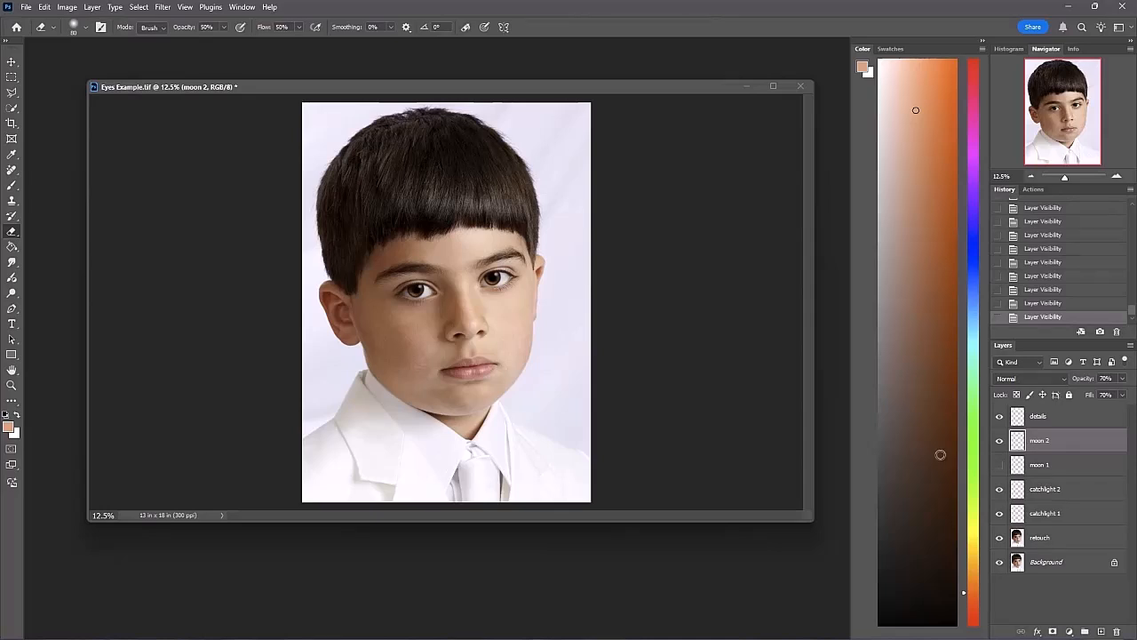
left_click(11, 385)
left_click(413, 295)
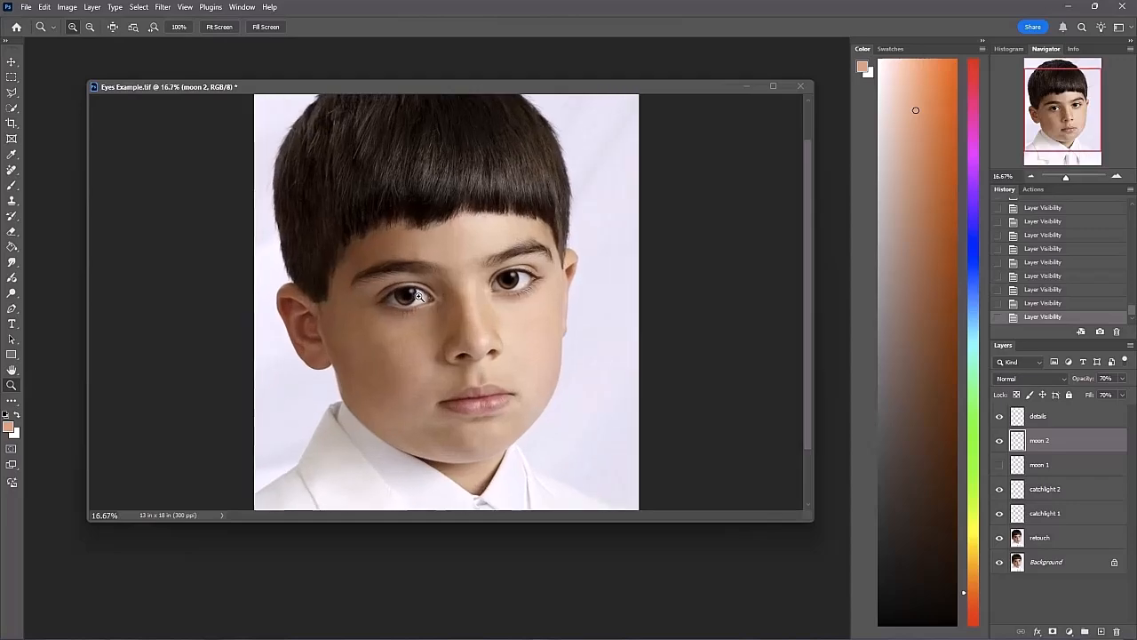
left_click(418, 297)
left_click(409, 307)
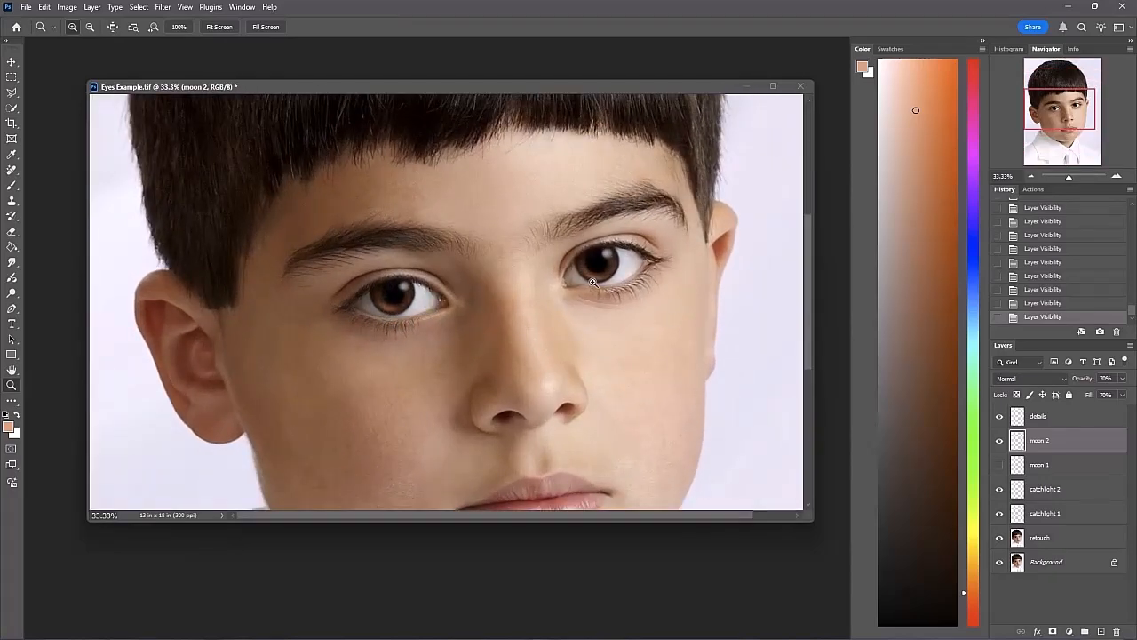
left_click(1030, 177)
left_click(1030, 177)
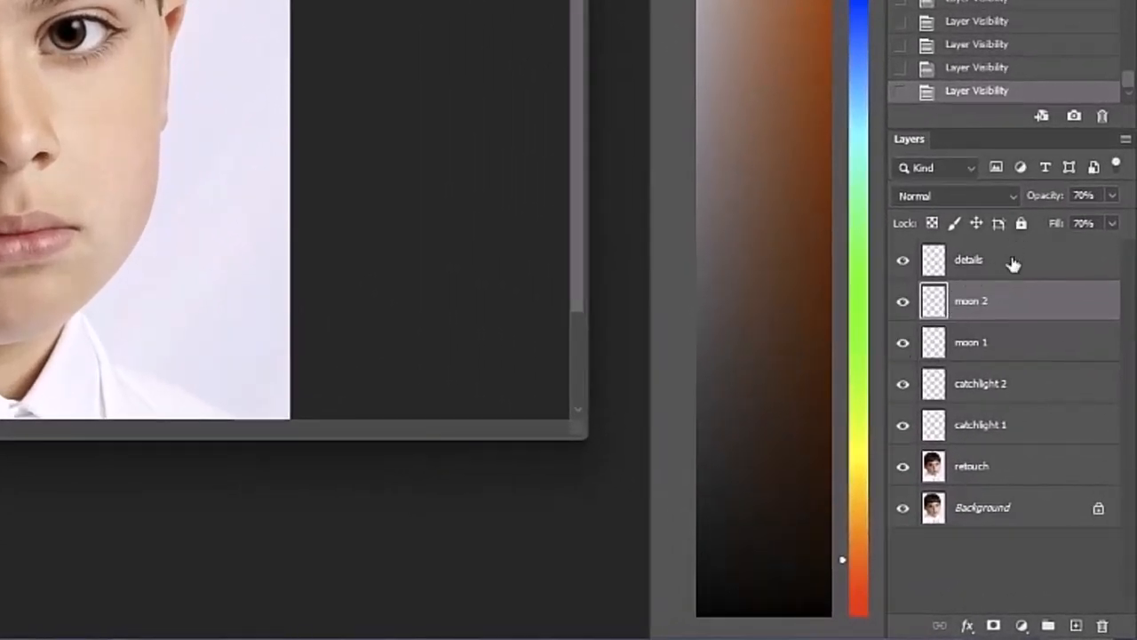
Compare the blend modes of the details and moon 2 layers, leaving details selected
left_click(1010, 261)
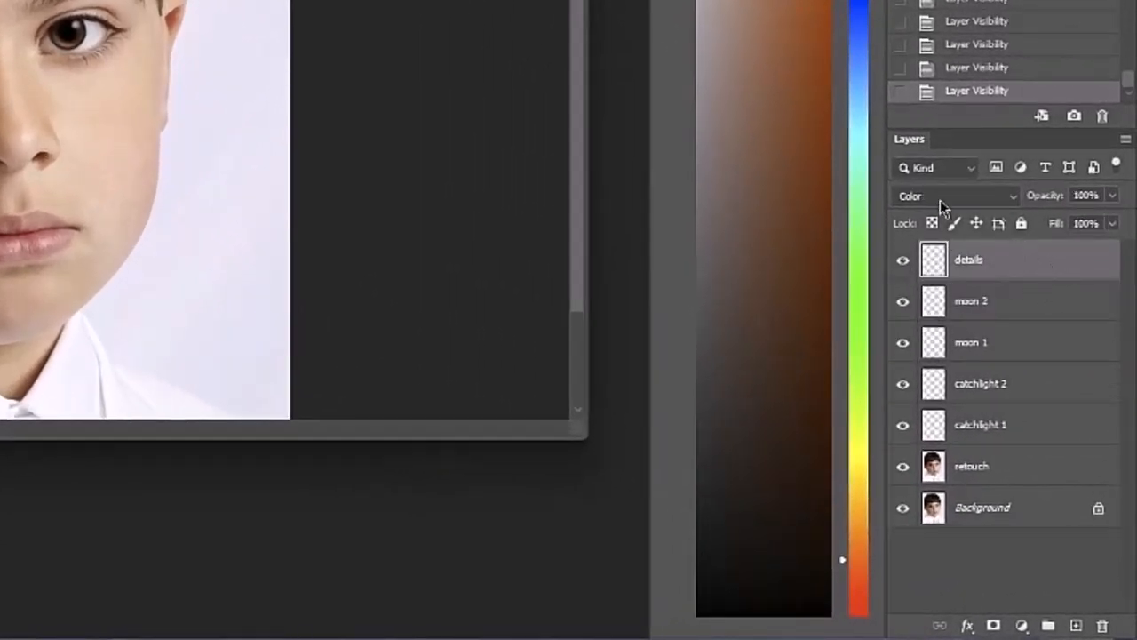
left_click(1000, 311)
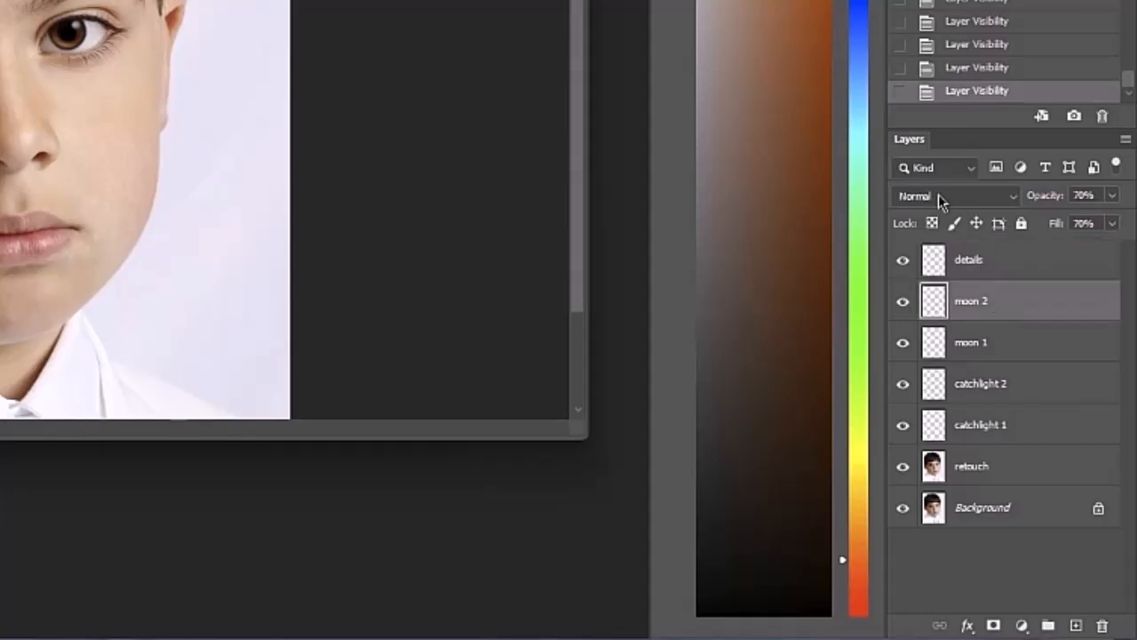
left_click(967, 268)
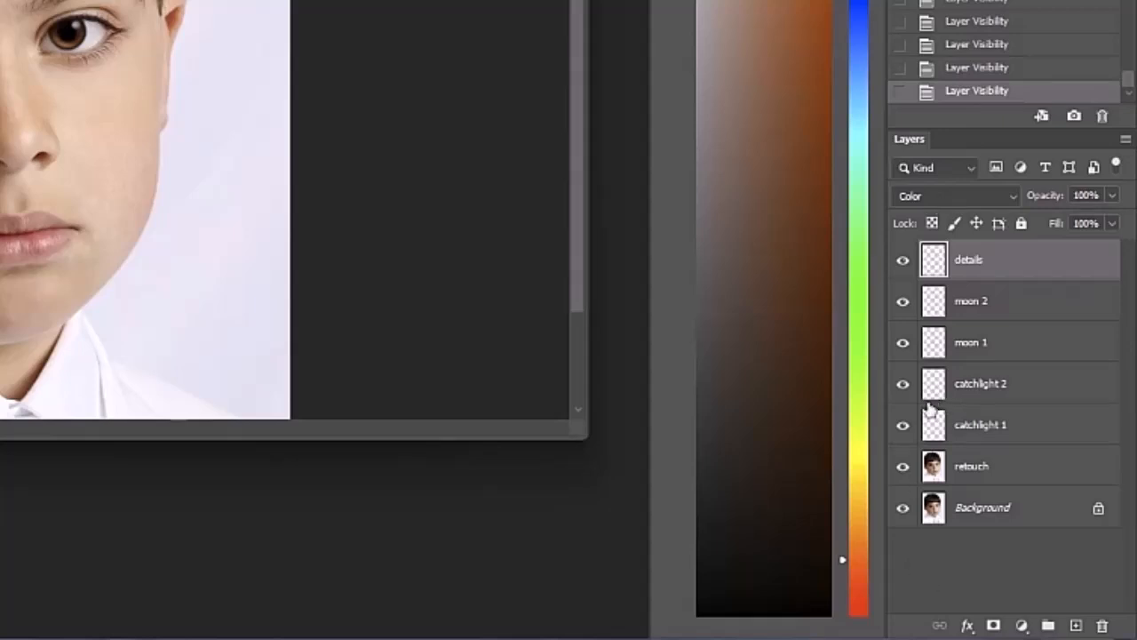
Compare the eyes with the catchlight and moon layers toggled, and with the details layer hidden and shown
left_click(903, 424)
left_click_drag(903, 383, 901, 343)
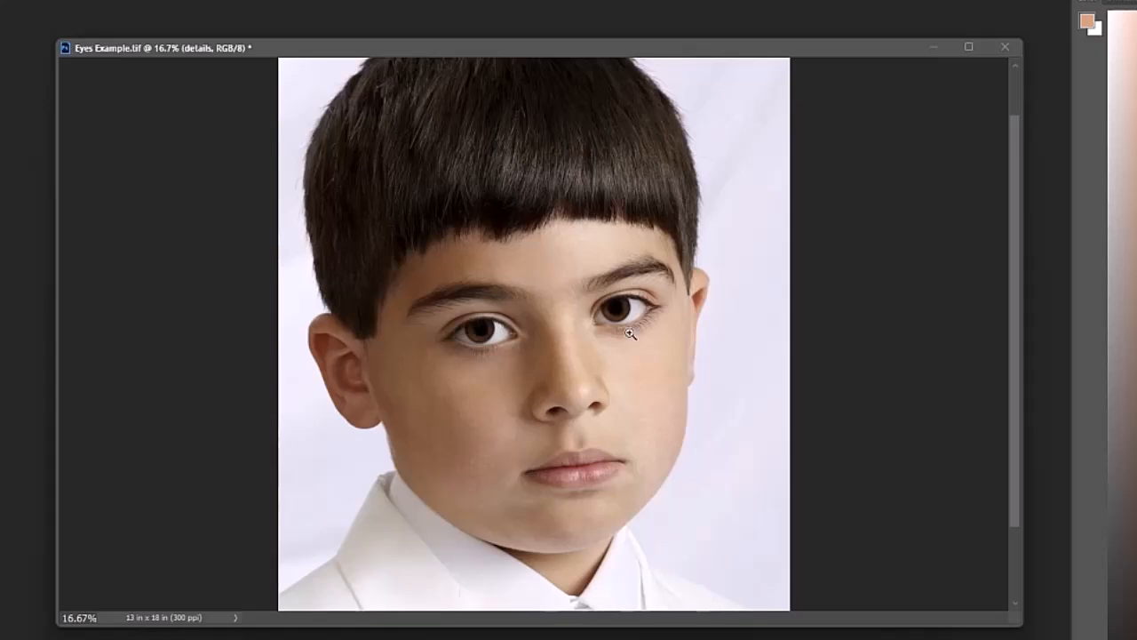
left_click(552, 264)
left_click(552, 264)
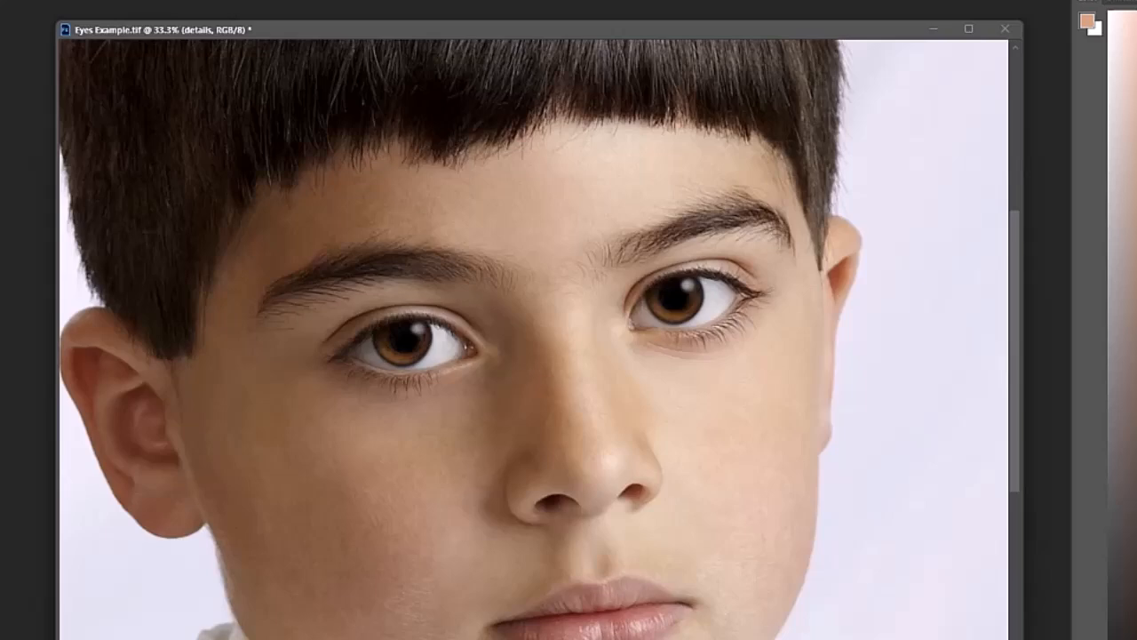
left_click(999, 416)
left_click(998, 416)
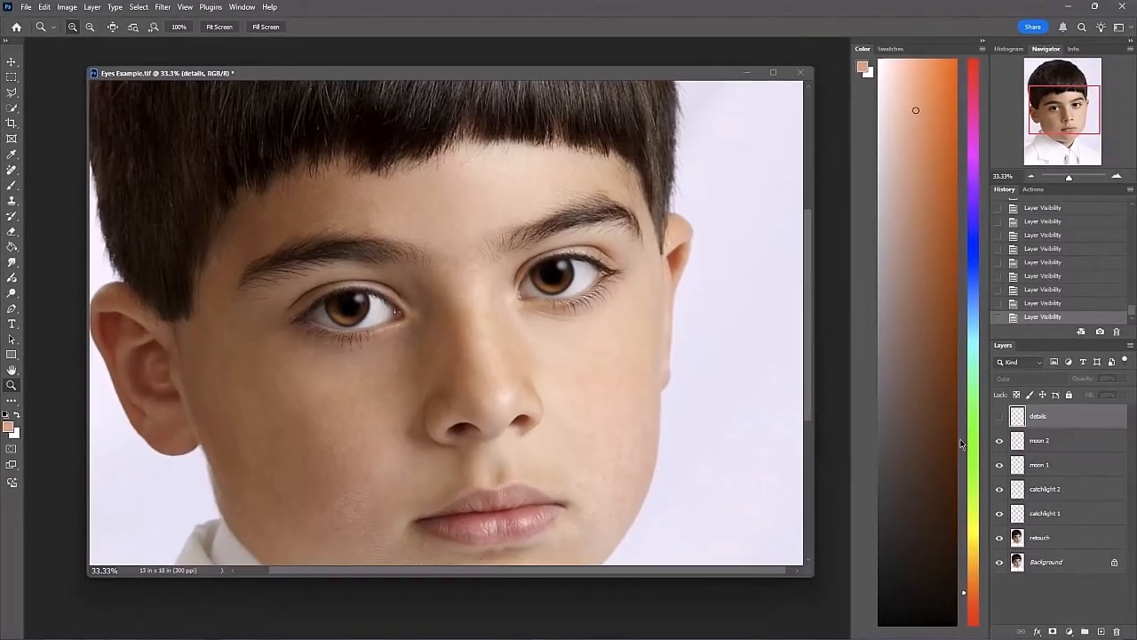